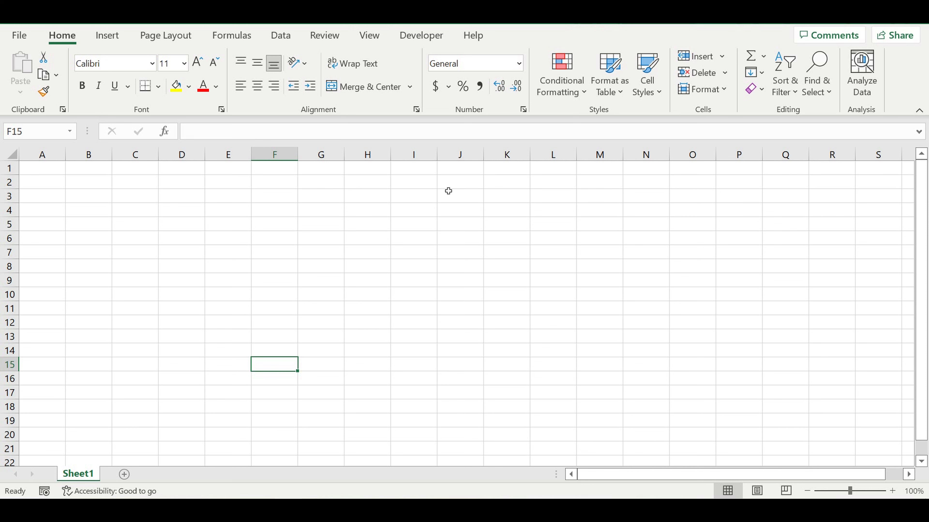
pyautogui.click(420, 174)
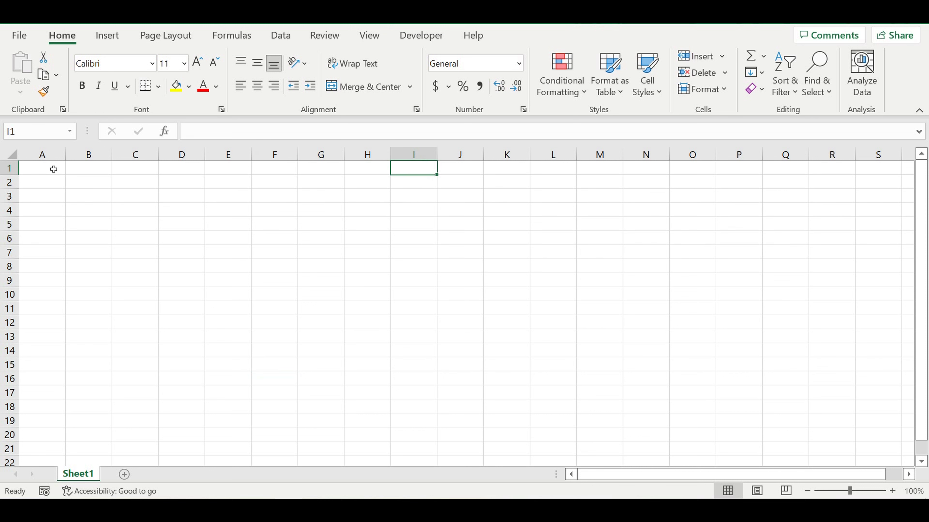
pyautogui.click(42, 169)
pyautogui.moveTo(46, 172); pyautogui.dragTo(877, 461)
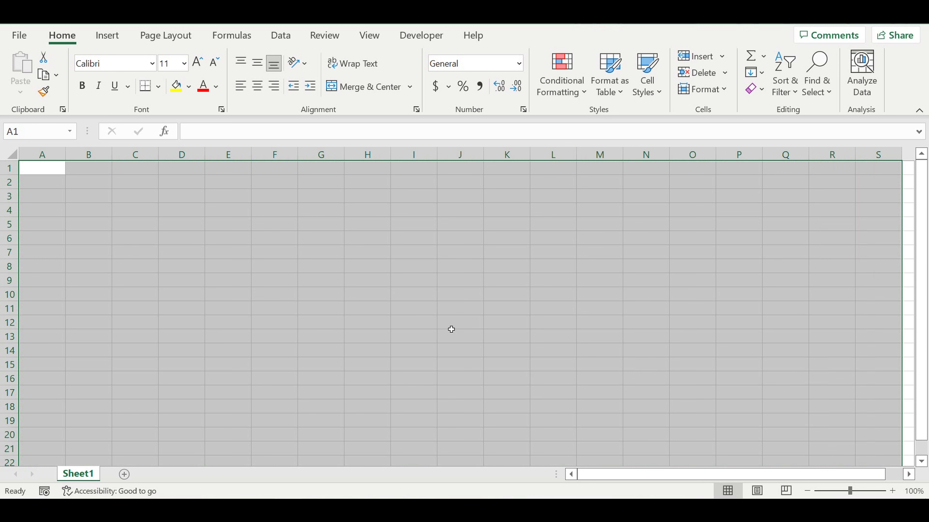
pyautogui.click(245, 264)
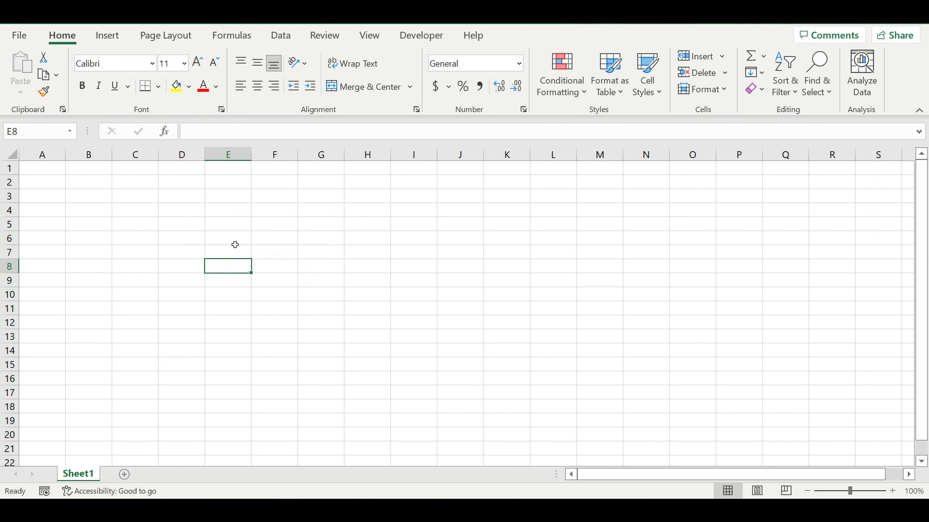
# Set the font of the entire sheet to Arial at size 7
pyautogui.click(12, 156)
pyautogui.click(176, 64)
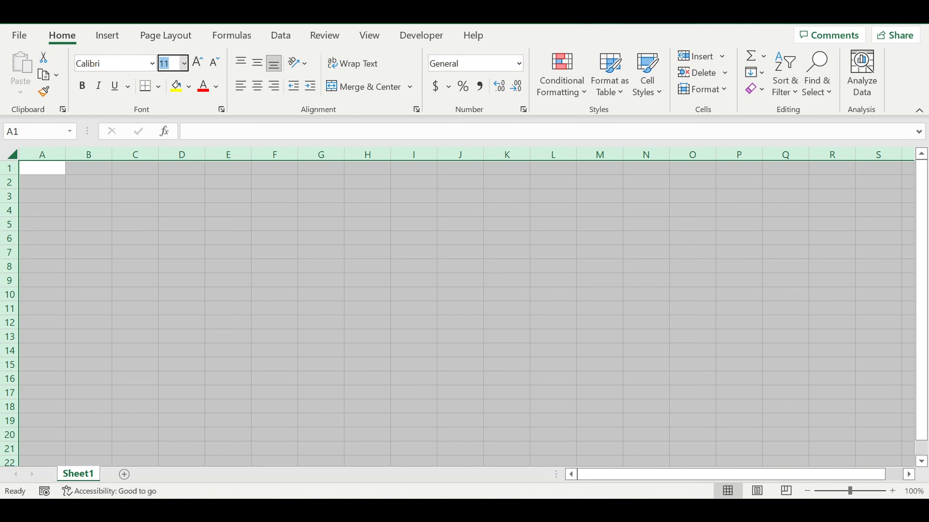
pyautogui.write('7')
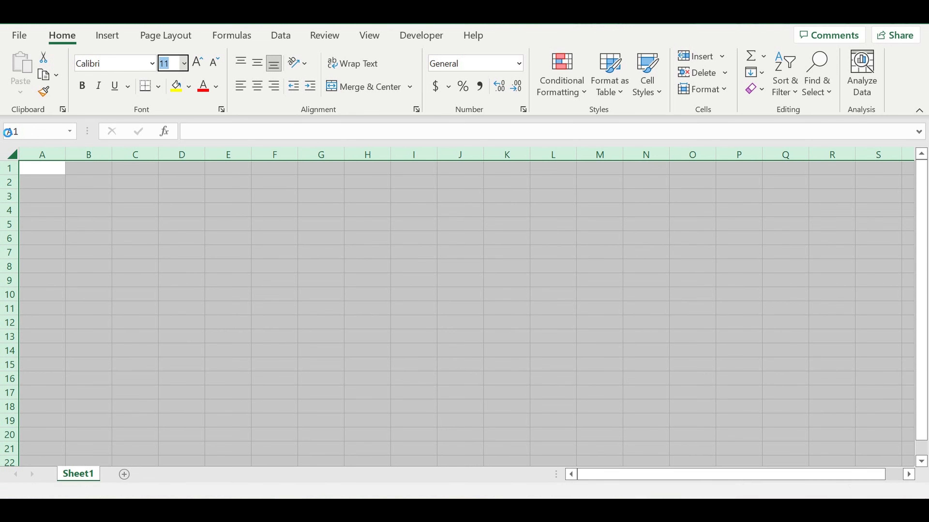
pyautogui.press('Return')
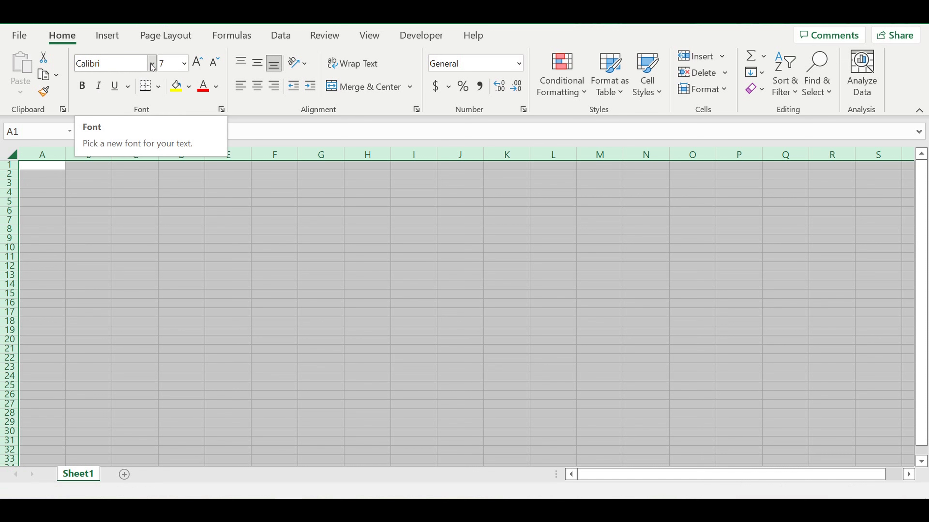
pyautogui.click(123, 66)
pyautogui.write('Arial')
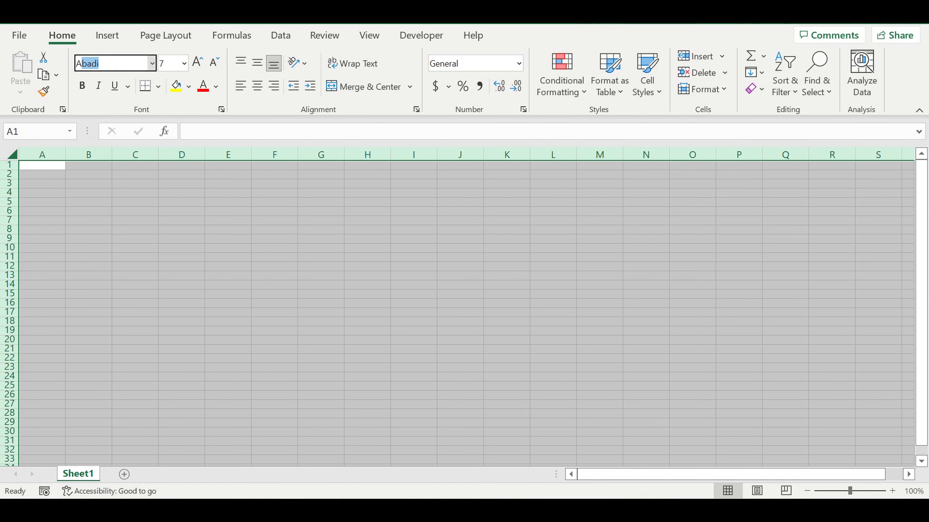
pyautogui.press('Return')
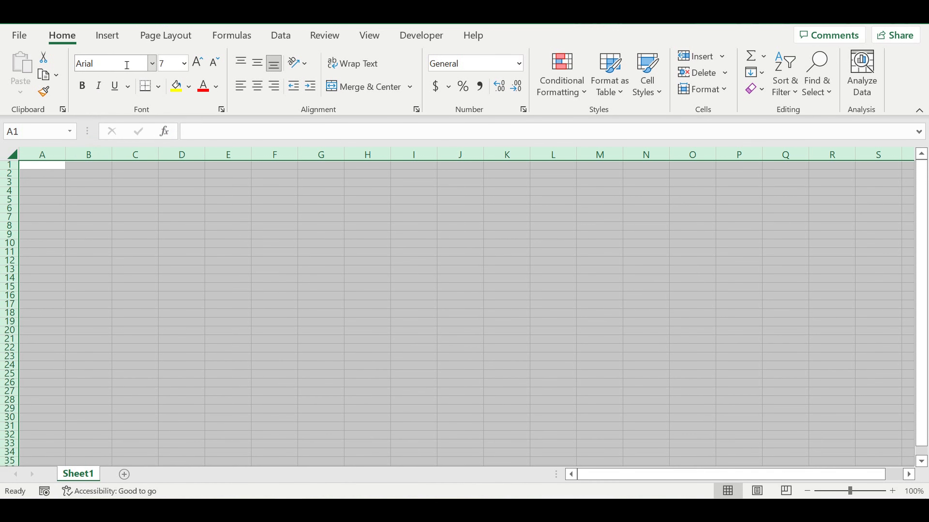
# Make the entire sheet bold and apply All Borders to every cell
pyautogui.click(83, 86)
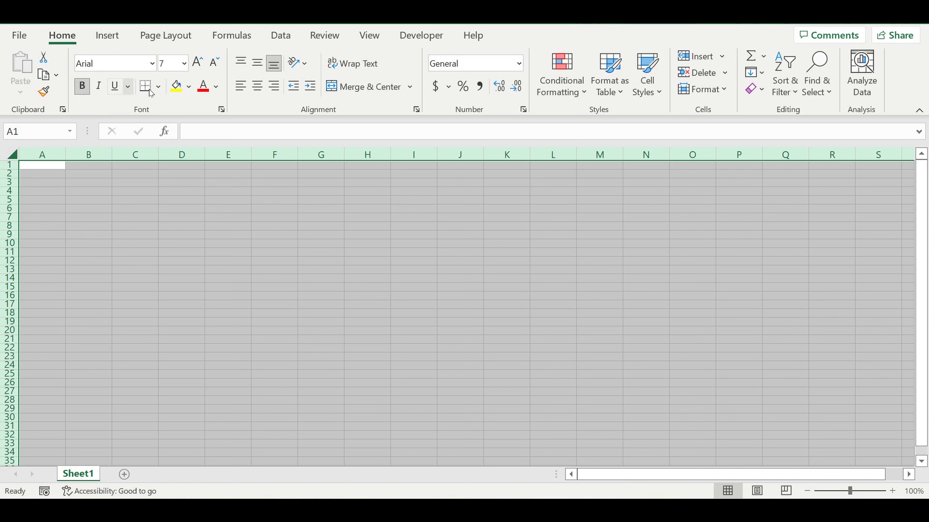
pyautogui.click(159, 87)
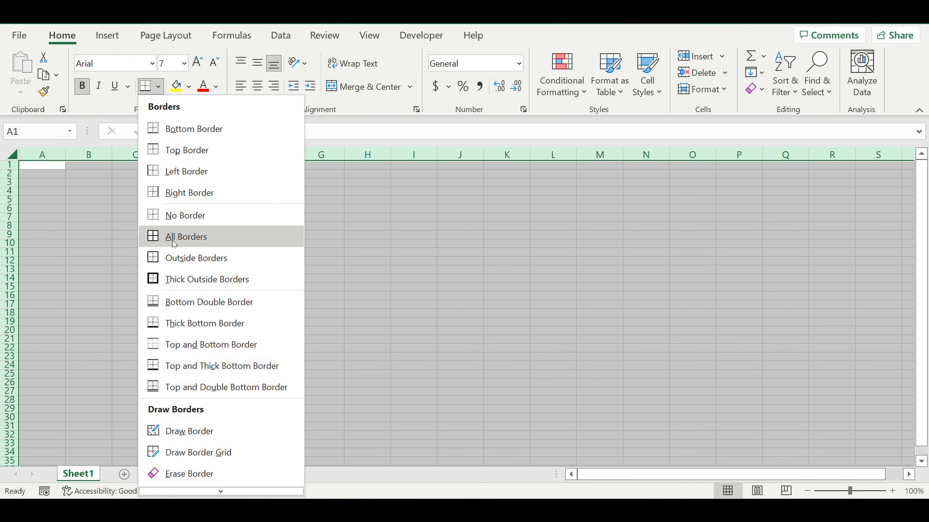
pyautogui.click(172, 235)
# Format all cells as Number with 0 decimal places, the 1000 separator and negative numbers in red parentheses
pyautogui.rightClick(137, 204)
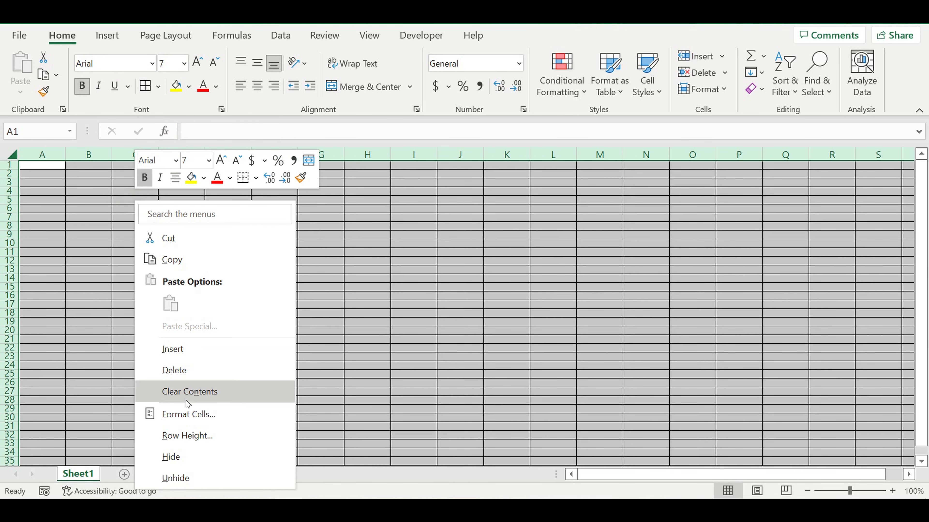
pyautogui.click(191, 409)
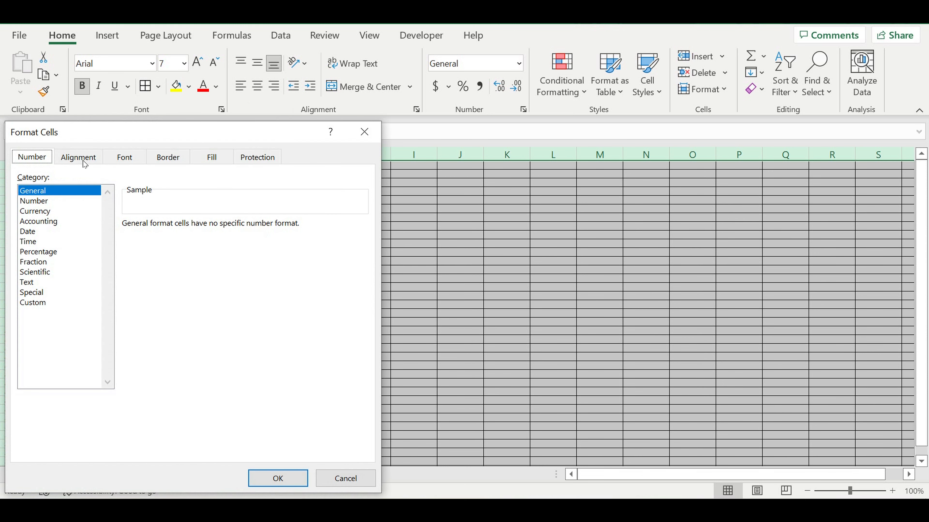
pyautogui.click(37, 200)
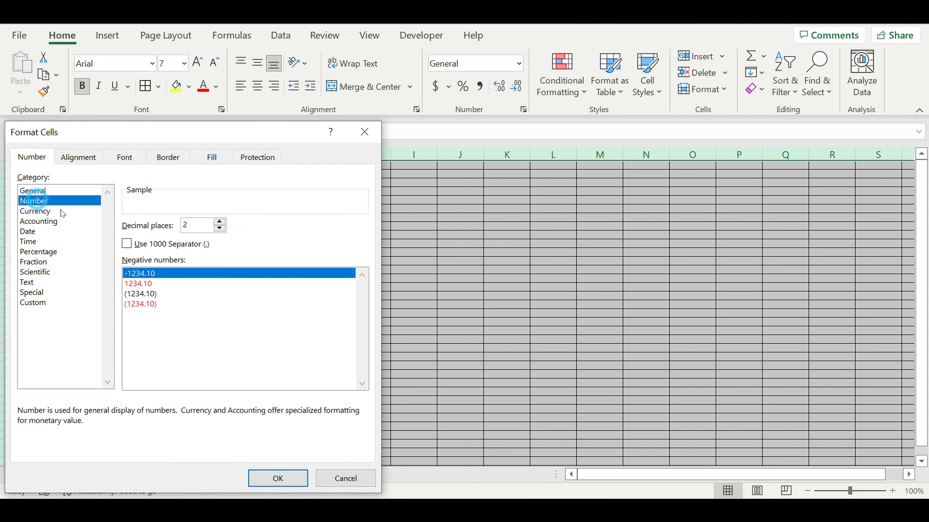
pyautogui.click(220, 229)
pyautogui.click(219, 228)
pyautogui.click(137, 243)
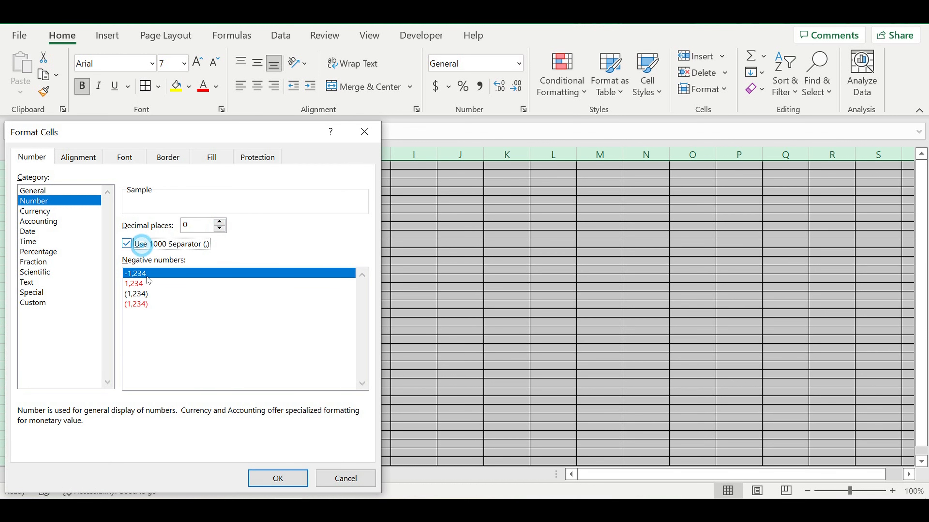
pyautogui.click(138, 304)
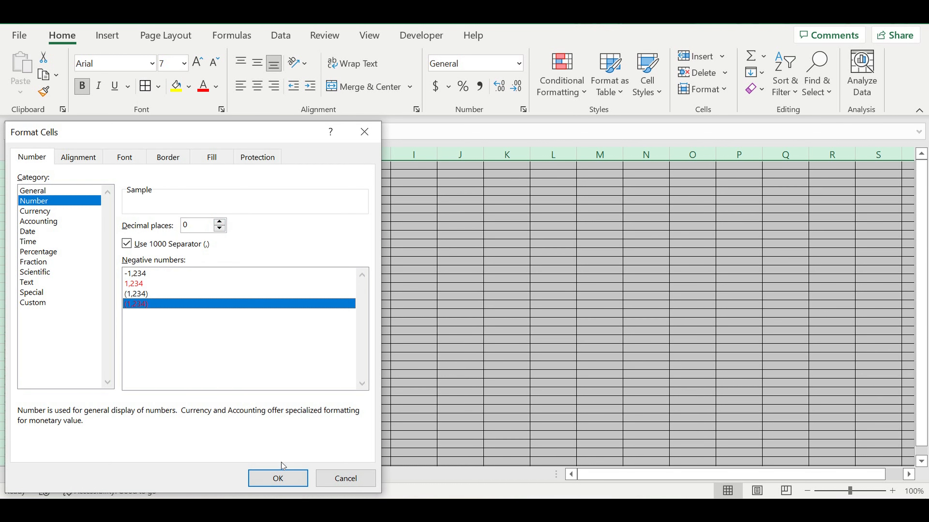
pyautogui.click(286, 476)
pyautogui.click(353, 341)
pyautogui.click(98, 217)
# Enter the year 2022 in cell A1
pyautogui.click(50, 166)
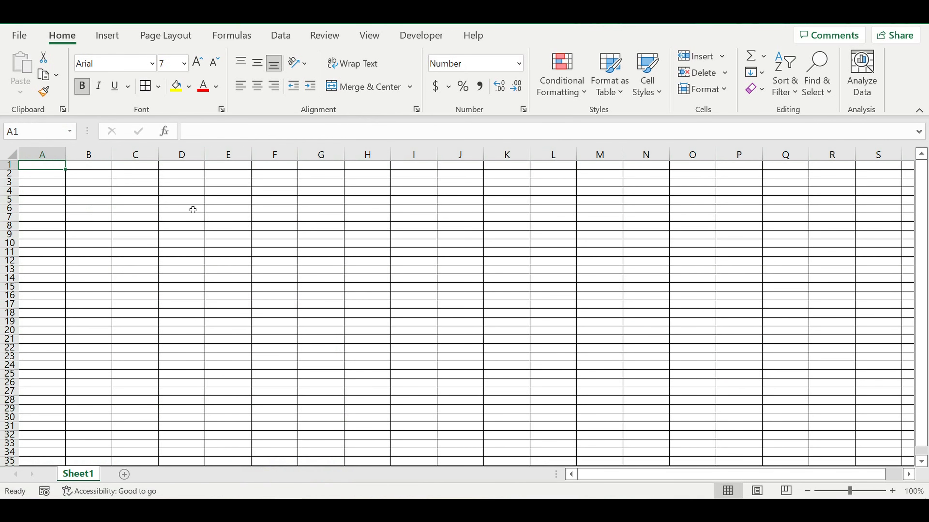
pyautogui.write('20')
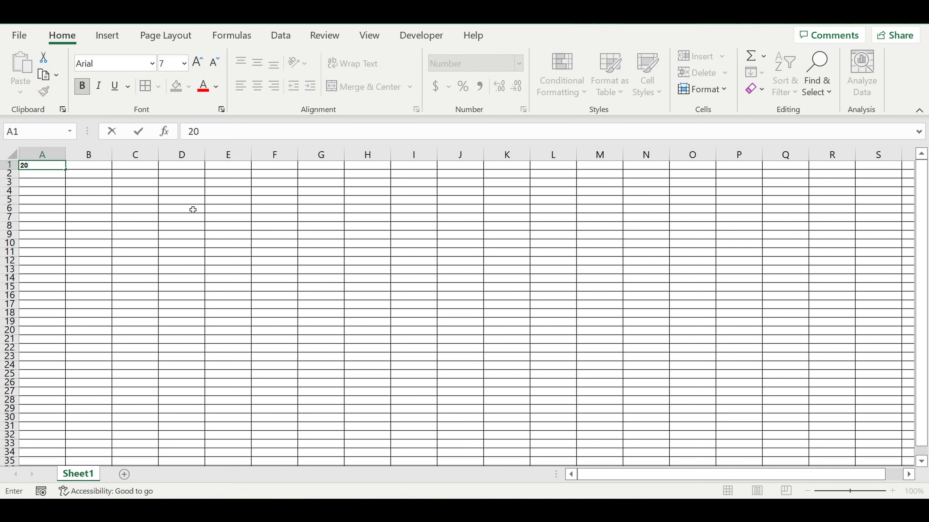
pyautogui.write('22')
pyautogui.press('Return')
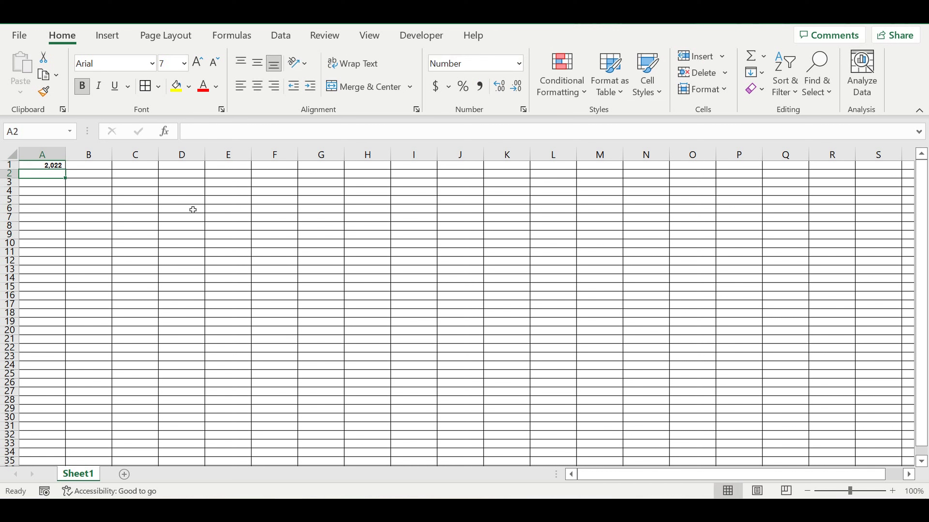
# Enter the formula =A1+1 in cell A2 and fill it down to A10
pyautogui.write('=')
pyautogui.click(62, 165)
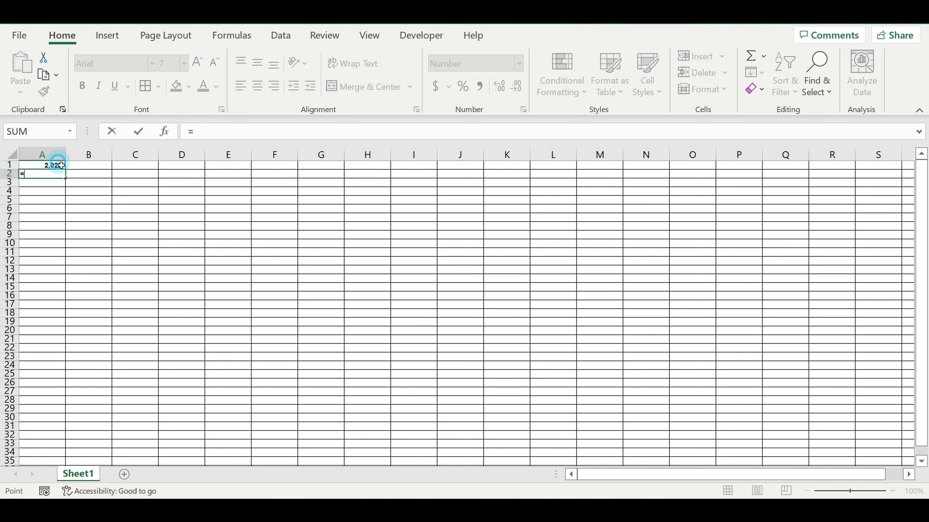
pyautogui.write('+')
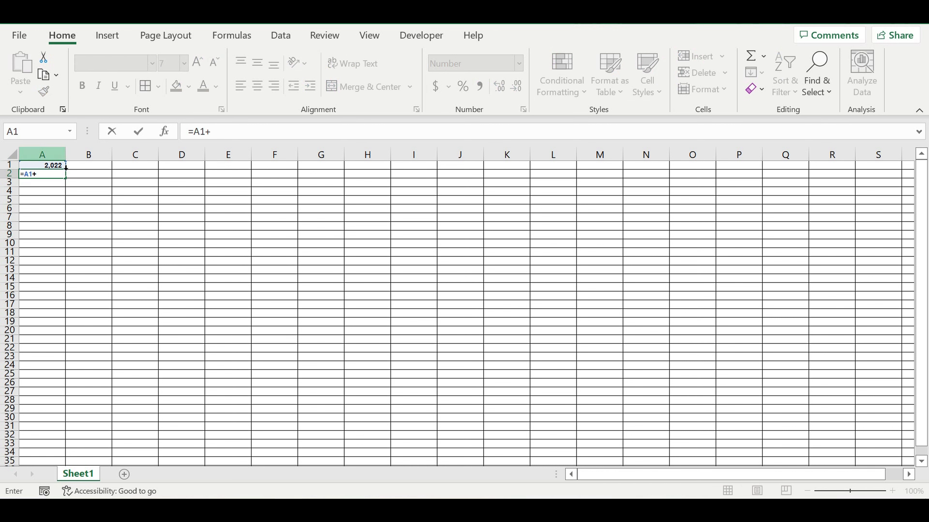
pyautogui.write('1')
pyautogui.press('Return')
pyautogui.moveTo(52, 173); pyautogui.dragTo(59, 245)
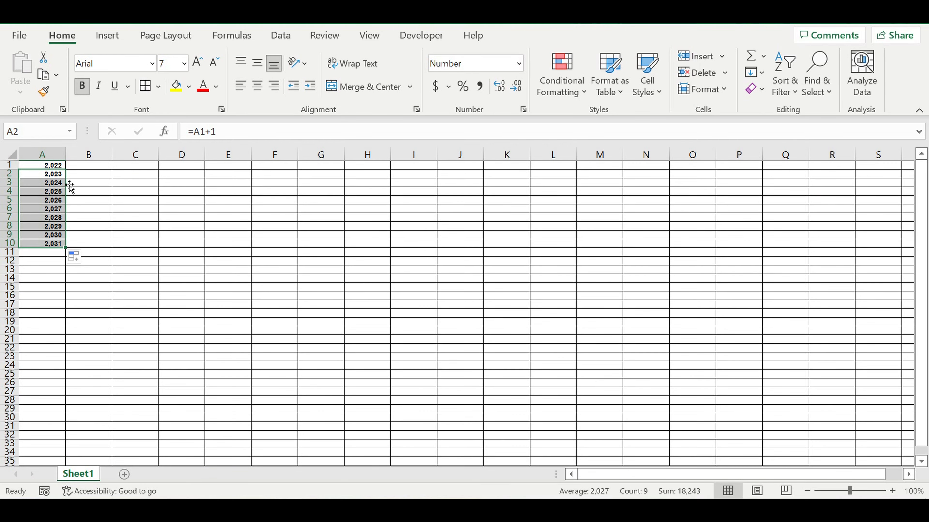
pyautogui.click(58, 167)
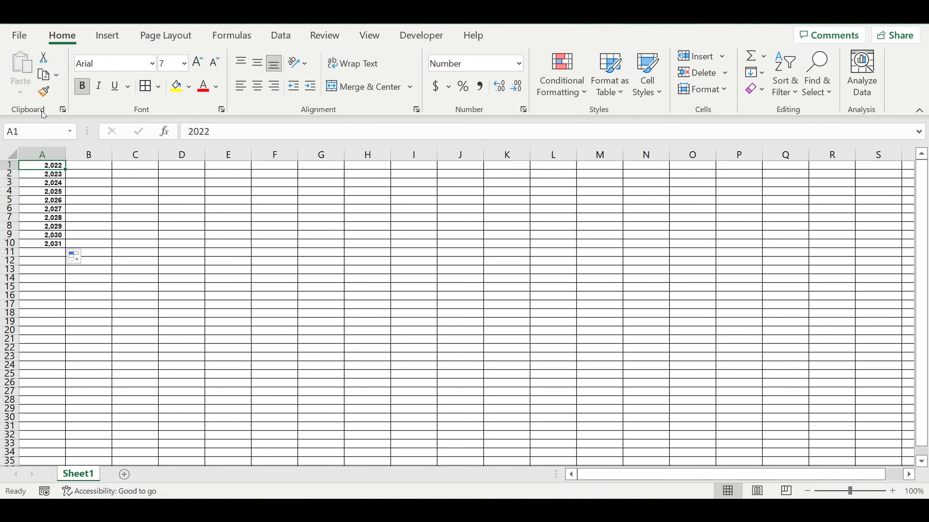
pyautogui.press('Down')
pyautogui.press('Down')
pyautogui.press('Down')
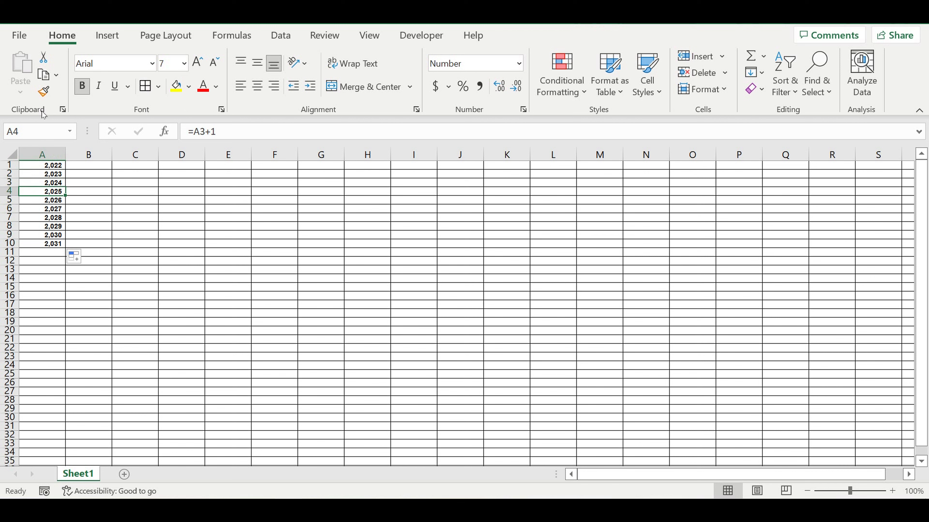
pyautogui.click(42, 154)
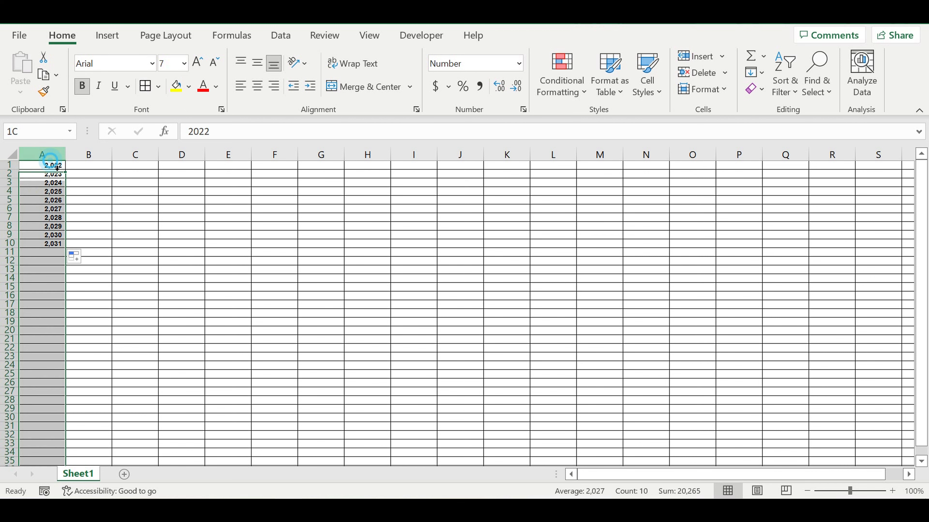
# Give cell A1 a light blue fill and a white font color
pyautogui.click(51, 166)
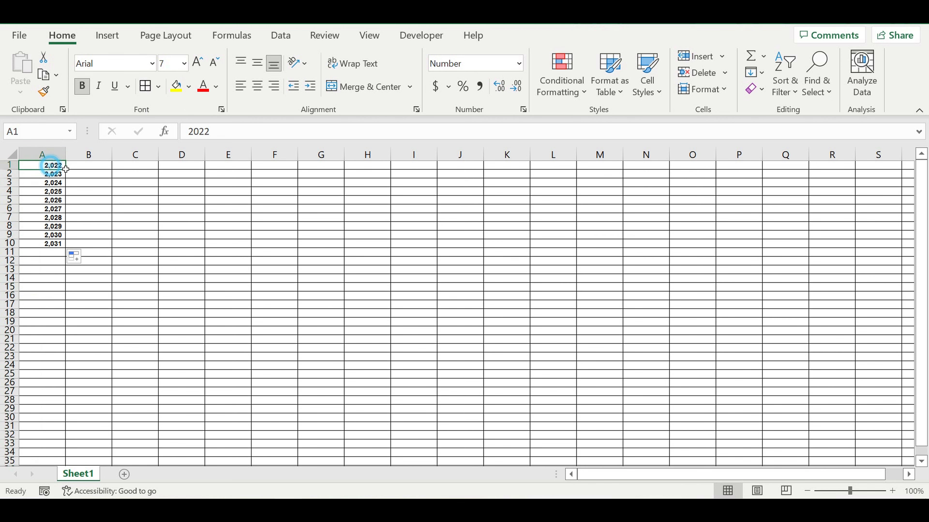
pyautogui.click(188, 87)
pyautogui.click(254, 222)
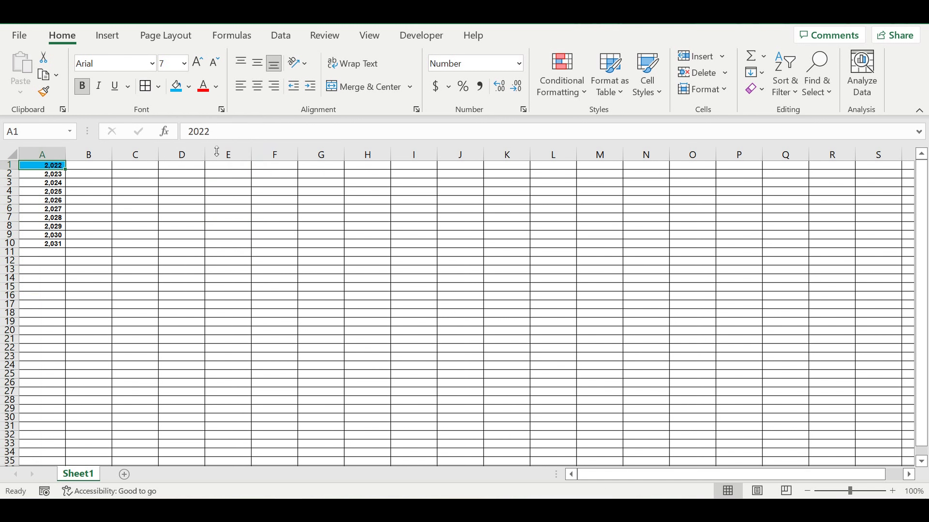
pyautogui.click(216, 87)
pyautogui.click(201, 145)
pyautogui.click(118, 201)
# Turn off the 1000 separator in the number format of the years in A1:A10
pyautogui.moveTo(51, 174); pyautogui.dragTo(53, 243)
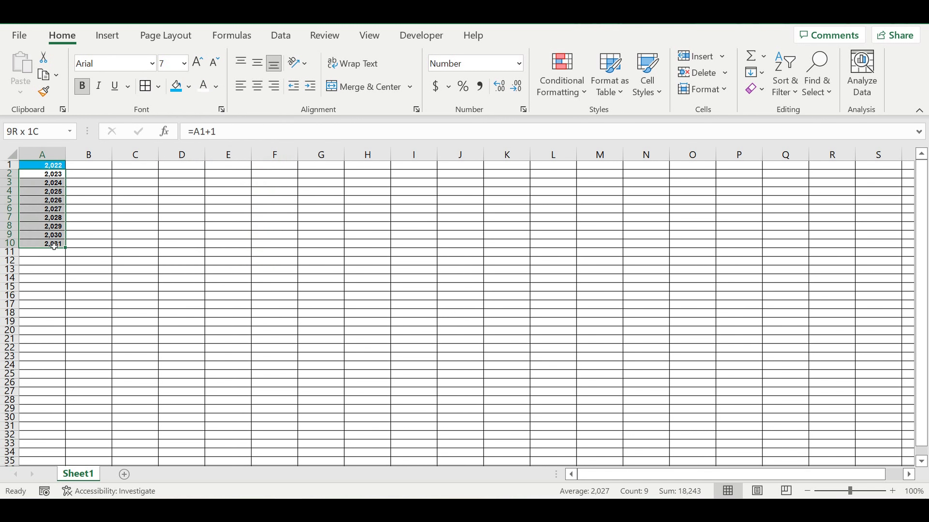
pyautogui.moveTo(55, 166); pyautogui.dragTo(51, 244)
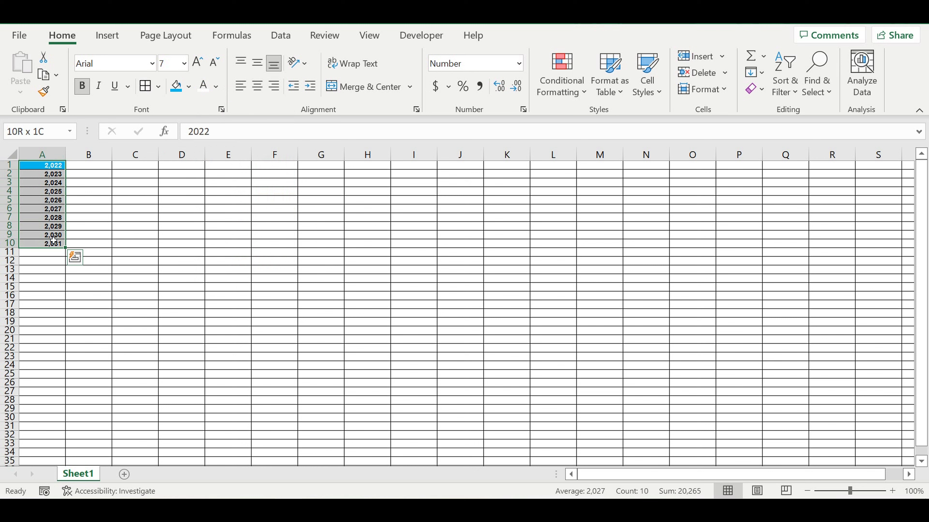
pyautogui.rightClick(51, 218)
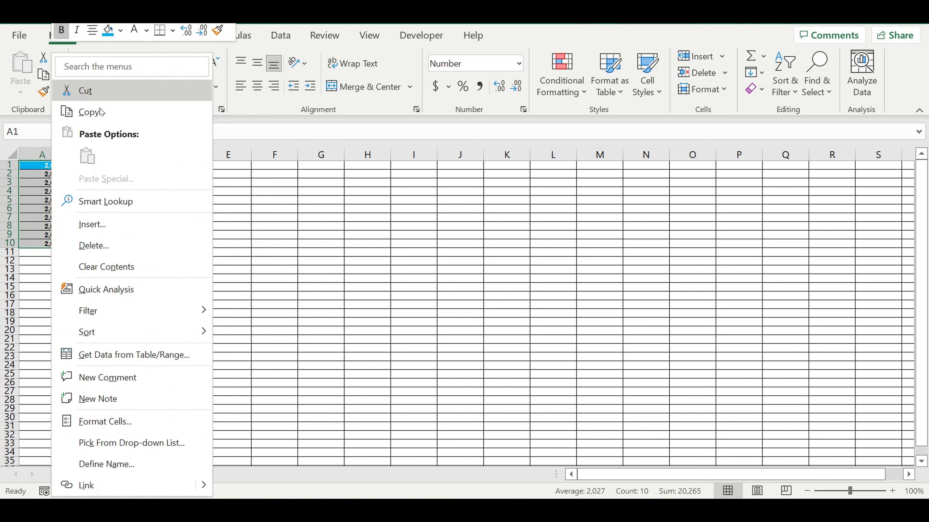
pyautogui.click(109, 422)
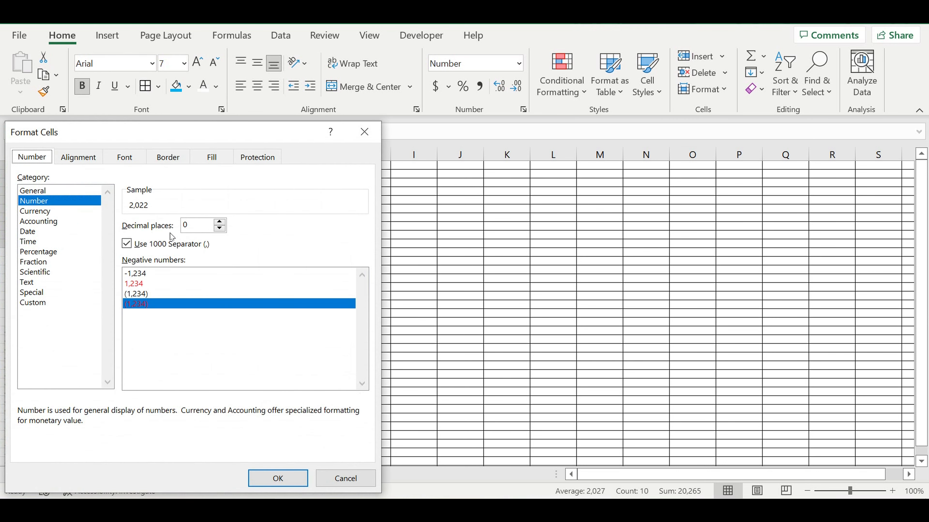
pyautogui.click(127, 244)
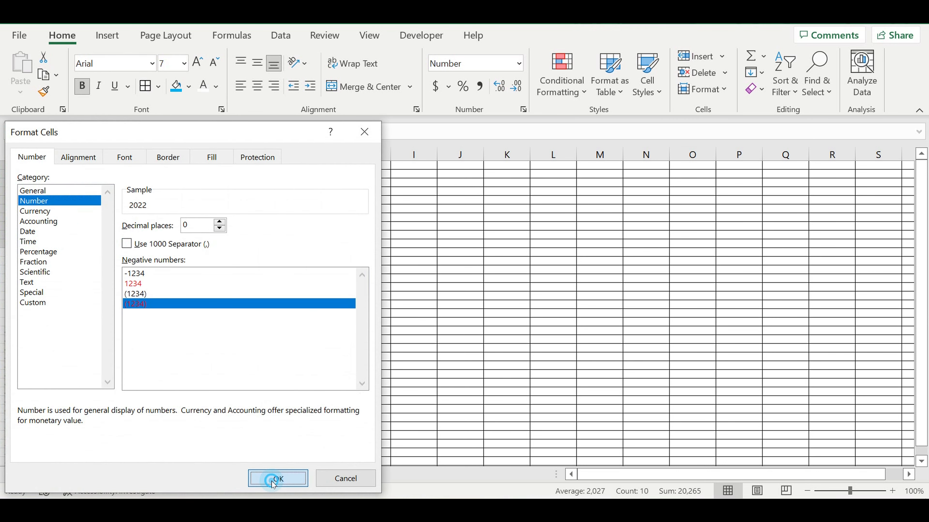
pyautogui.click(276, 477)
pyautogui.click(225, 331)
pyautogui.click(154, 297)
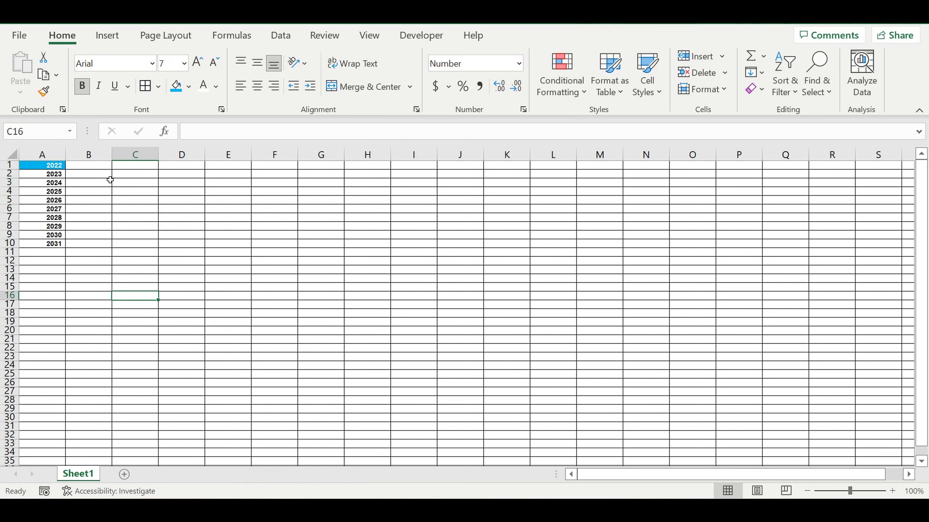
# Enter January in cell B1 as the first month heading
pyautogui.click(112, 166)
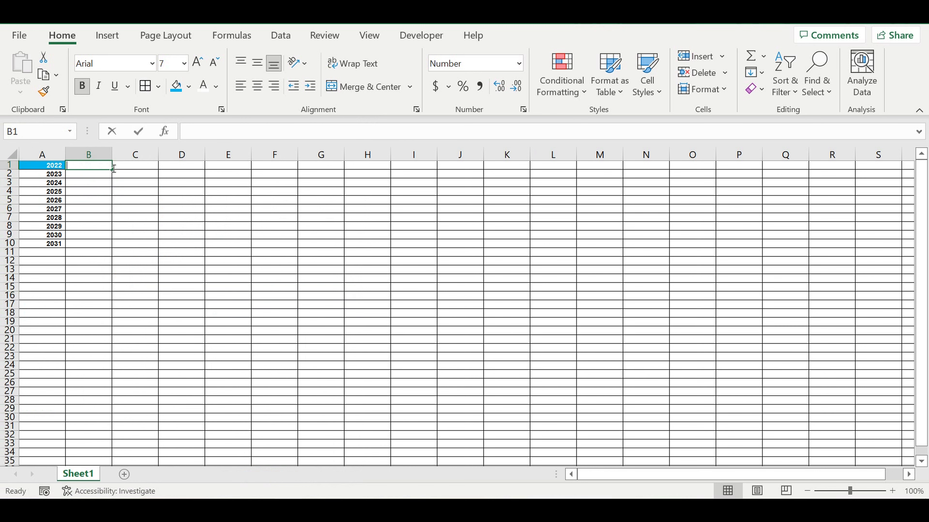
pyautogui.write('January')
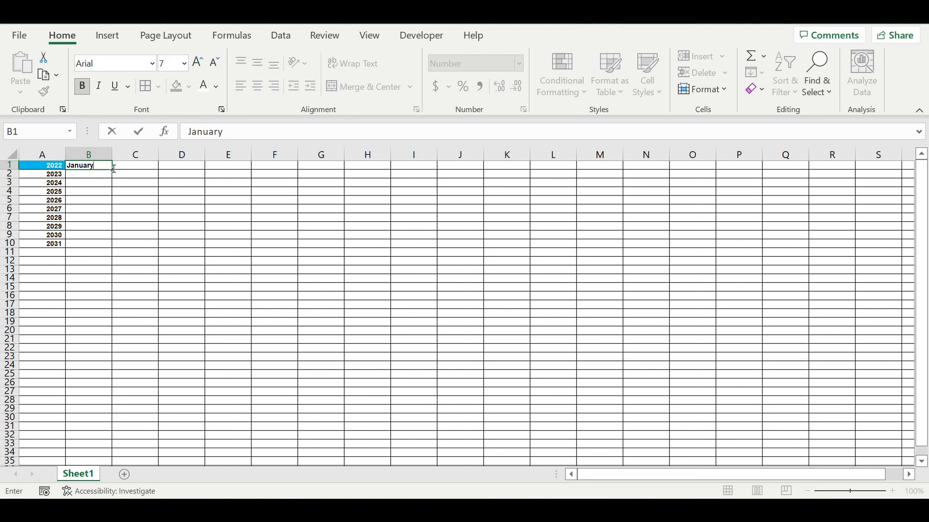
pyautogui.press('Return')
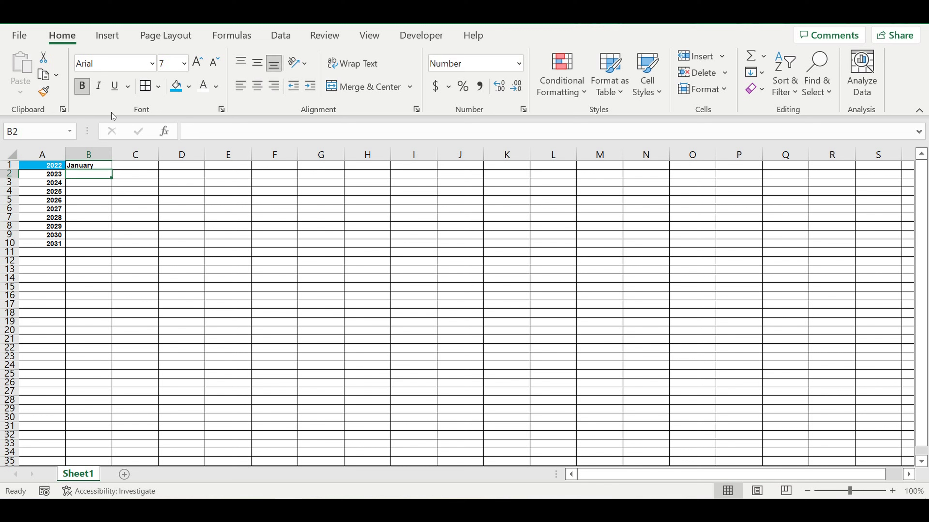
# Fill the month series down from January in B1 to December in B12
pyautogui.click(98, 166)
pyautogui.moveTo(112, 169); pyautogui.dragTo(102, 263)
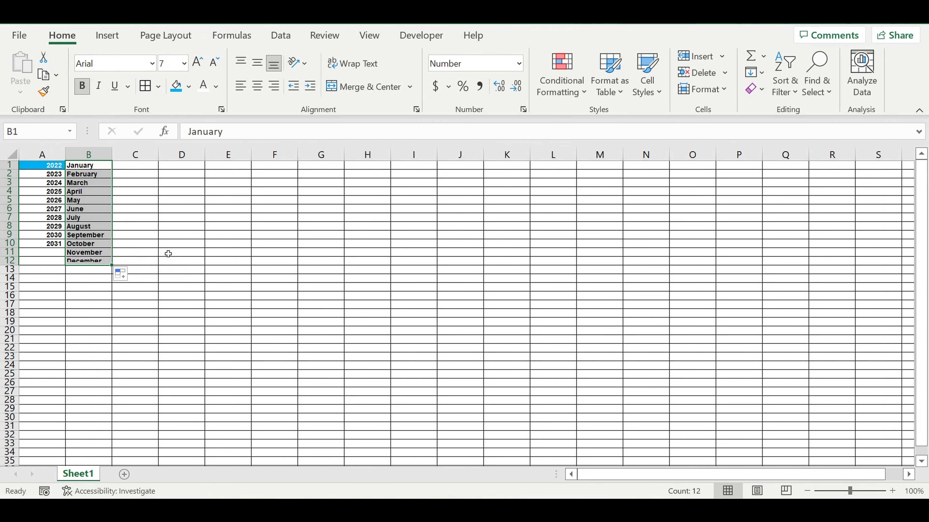
pyautogui.click(164, 255)
pyautogui.click(91, 303)
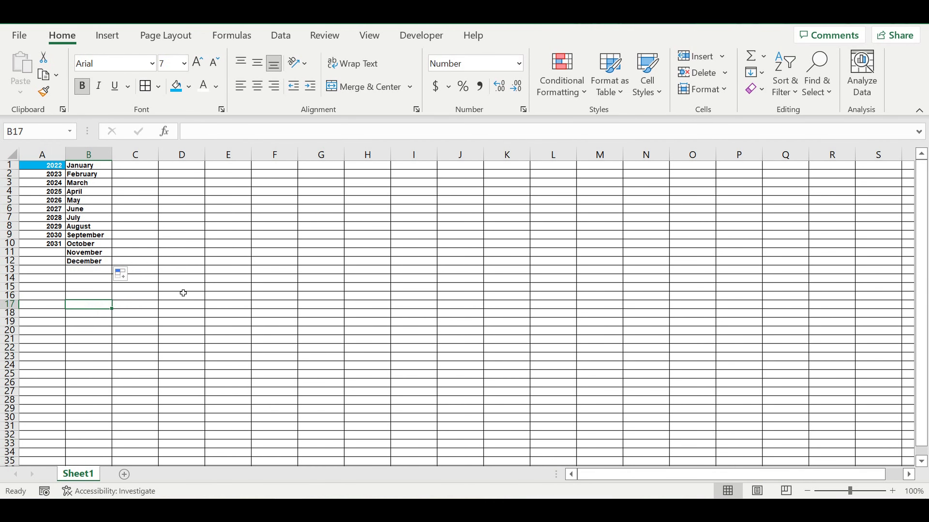
pyautogui.click(280, 355)
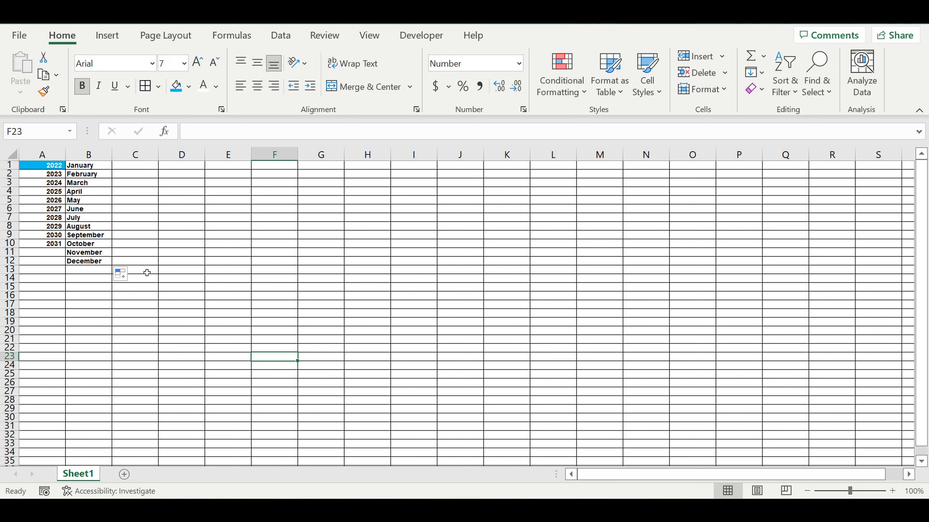
# Fill the whole of row 13 with black as a divider below the months
pyautogui.click(10, 270)
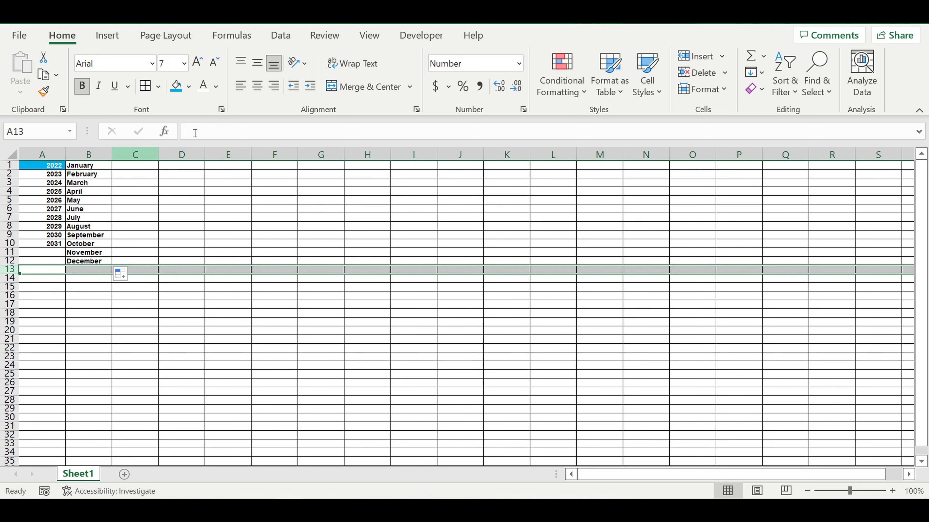
pyautogui.click(189, 87)
pyautogui.click(190, 122)
pyautogui.click(186, 327)
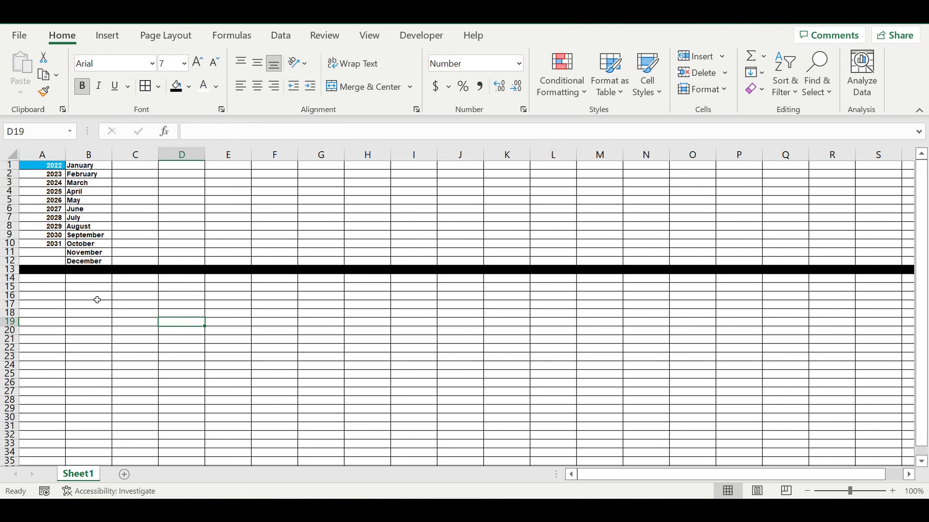
# Enter the title "Goods & Services list" in A14 and autofit the width of column A
pyautogui.click(54, 279)
pyautogui.write('G')
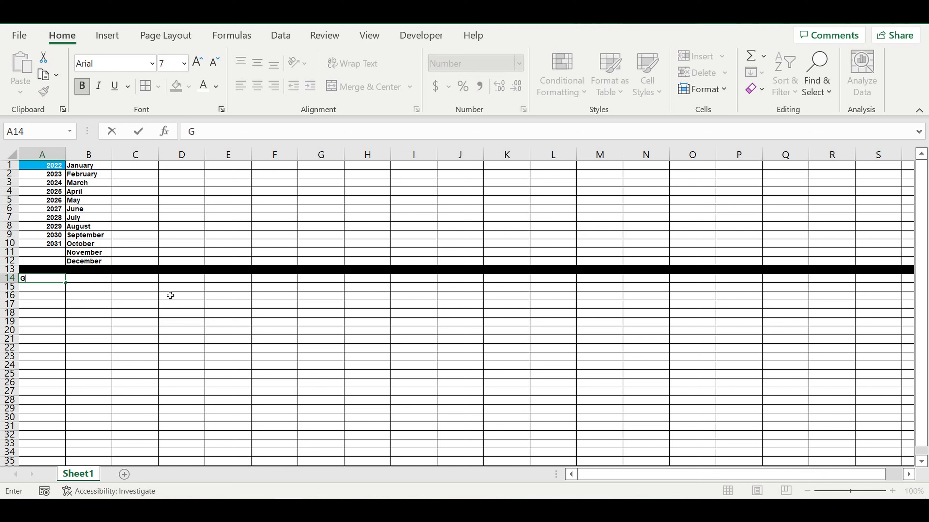
pyautogui.write('oods & Services list')
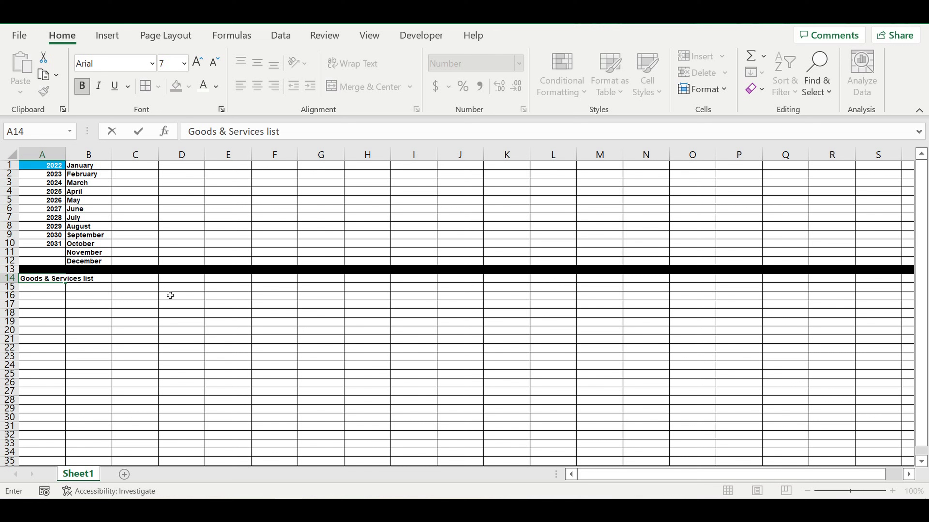
pyautogui.click(148, 313)
pyautogui.click(51, 279)
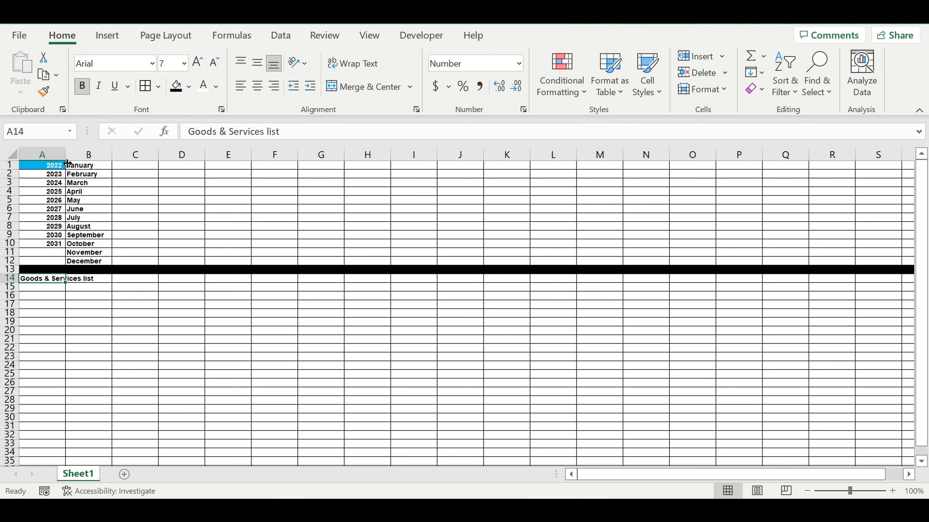
pyautogui.doubleClick(66, 154)
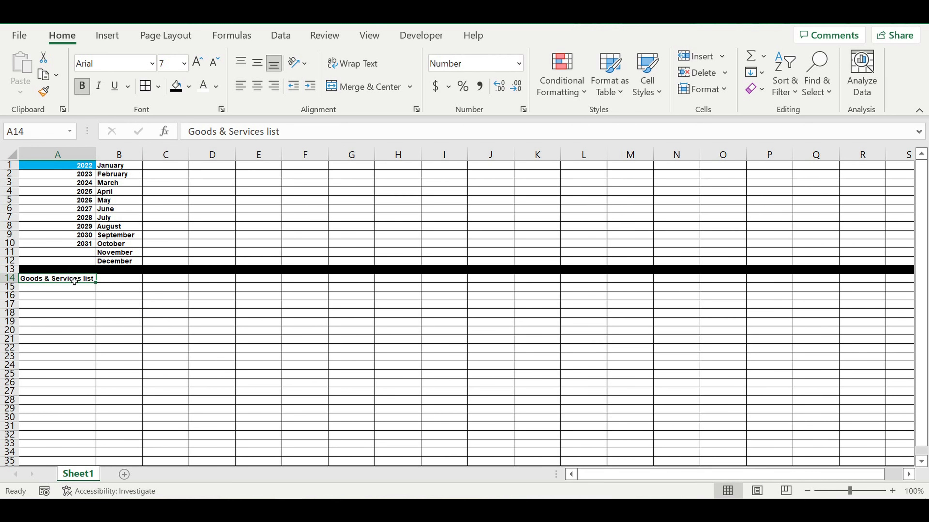
# Give the Goods & Services list title in A14 a purple fill and a white font color
pyautogui.click(190, 87)
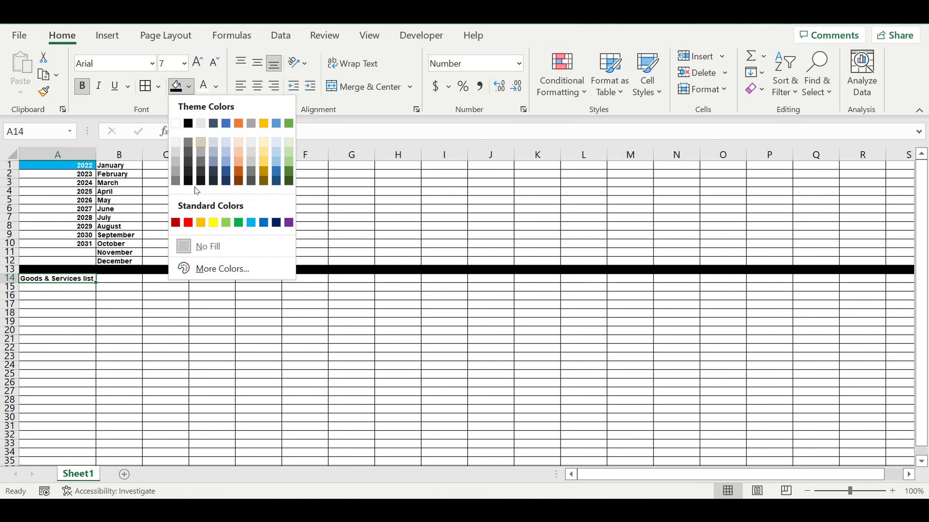
pyautogui.click(288, 222)
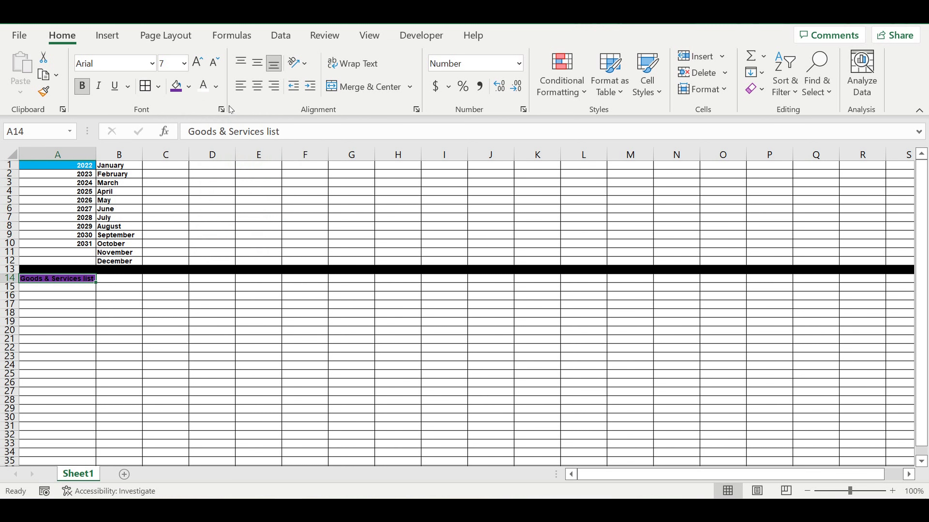
pyautogui.click(162, 278)
# Enter the column heading "Name" in cell A15
pyautogui.click(85, 289)
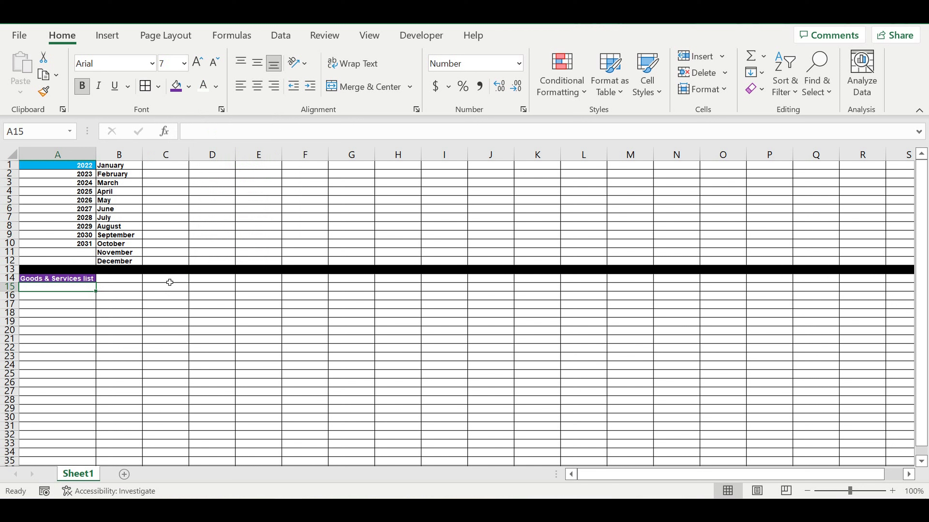
pyautogui.write('Name')
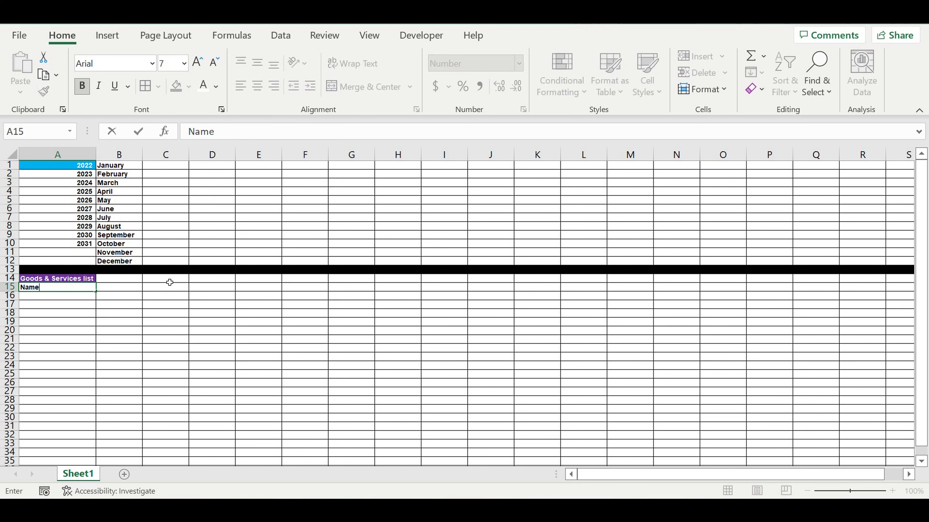
pyautogui.press('Return')
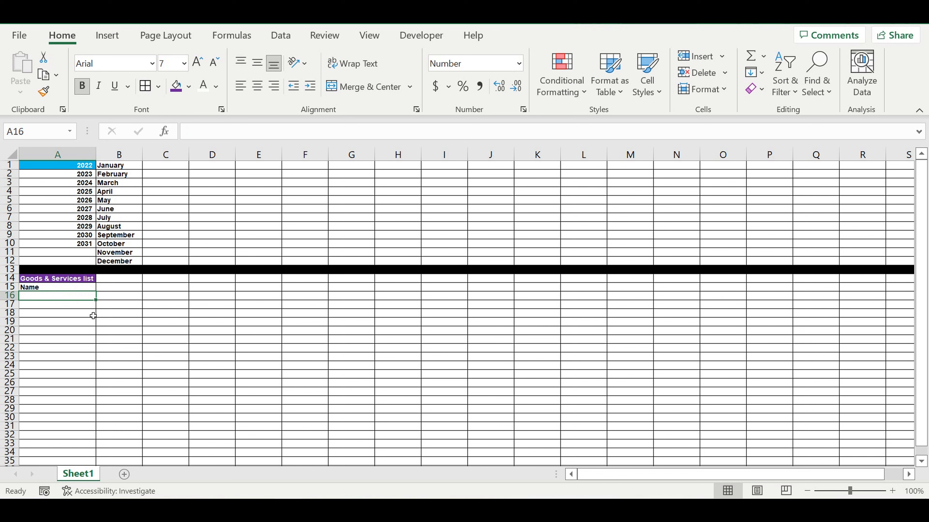
# Enter "G/S 1" in A16 and fill the series down to G/S 10 in A25
pyautogui.click(58, 316)
pyautogui.click(39, 297)
pyautogui.write('G/S 1')
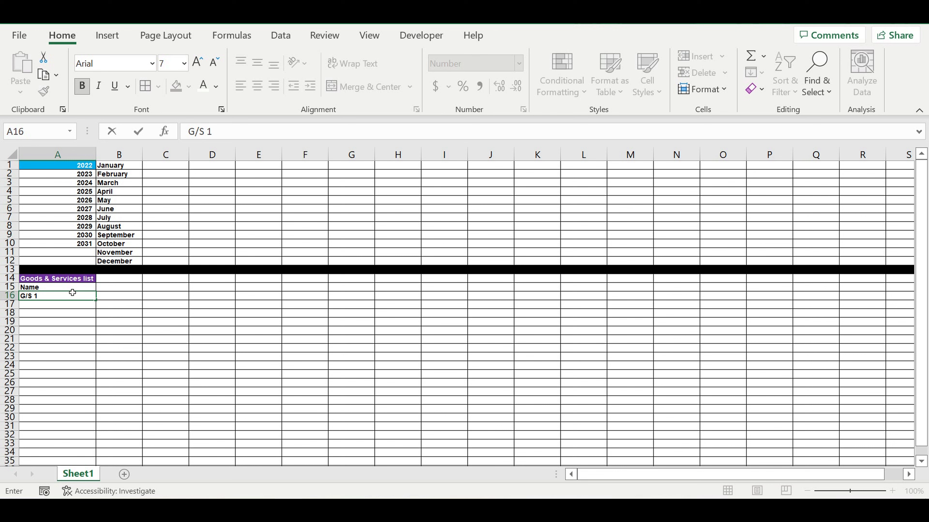
pyautogui.press('Return')
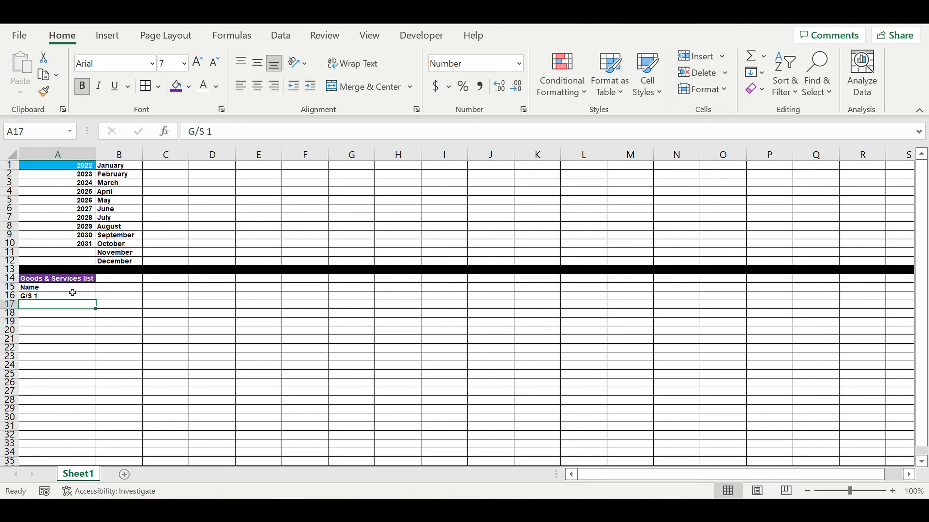
pyautogui.click(84, 340)
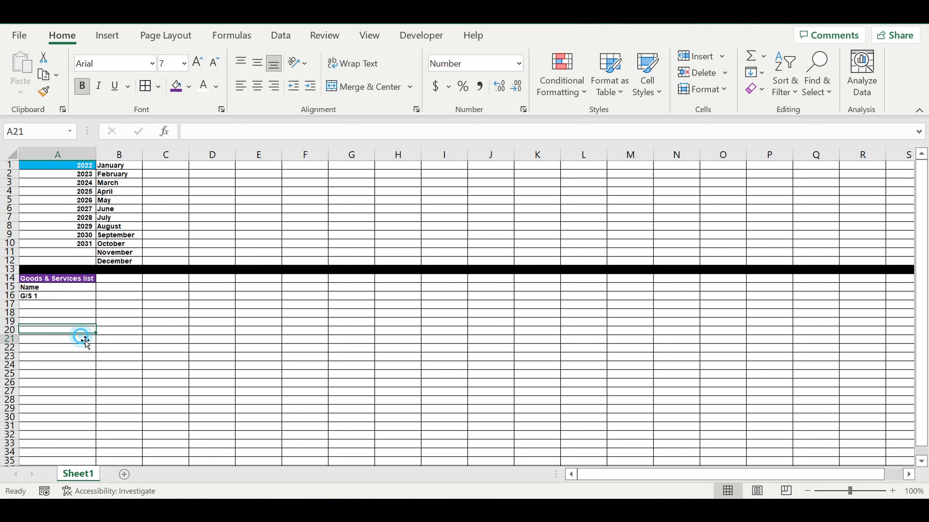
pyautogui.click(86, 297)
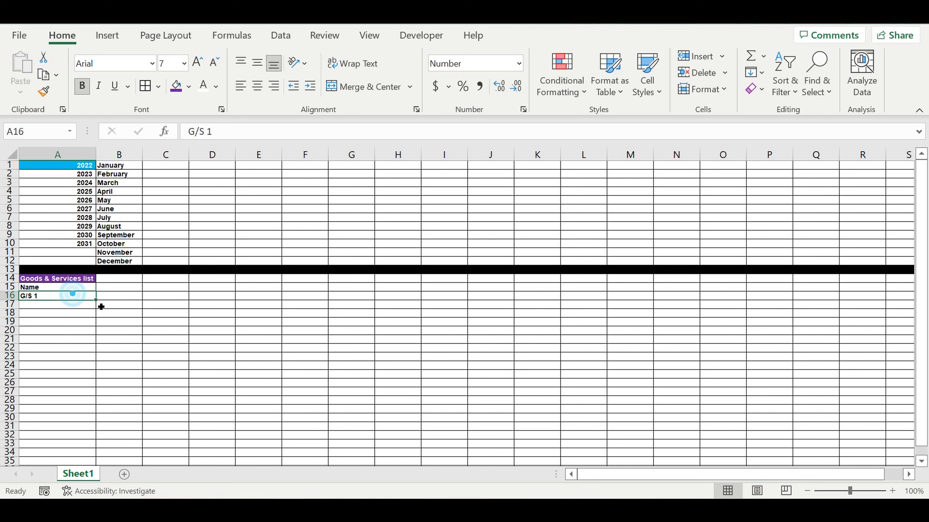
pyautogui.moveTo(96, 300); pyautogui.dragTo(95, 362)
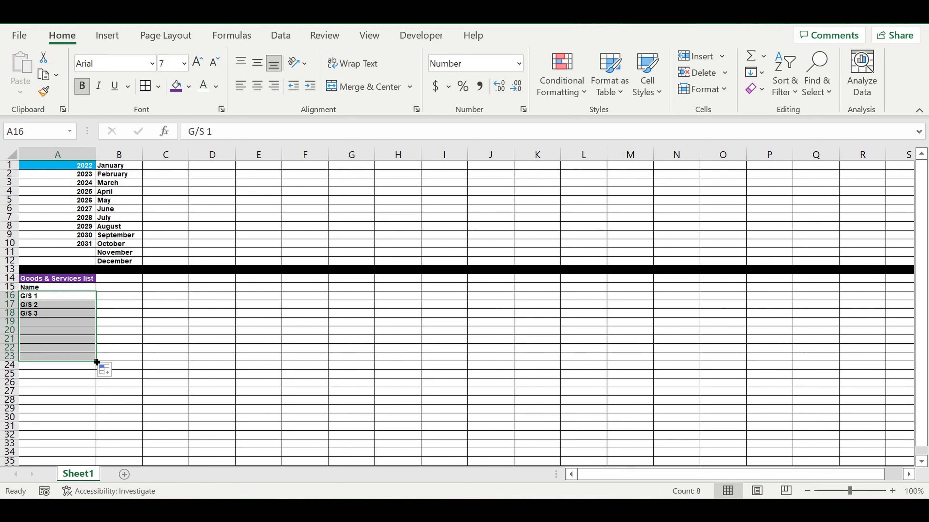
pyautogui.moveTo(96, 362); pyautogui.dragTo(110, 375)
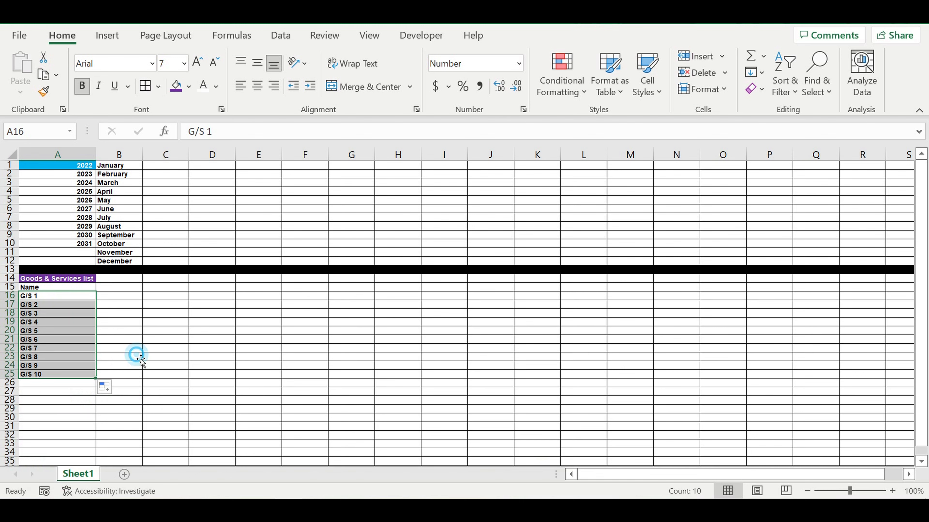
pyautogui.click(136, 357)
# Fill the whole of row 26 with black as a divider below the goods and services list
pyautogui.click(9, 383)
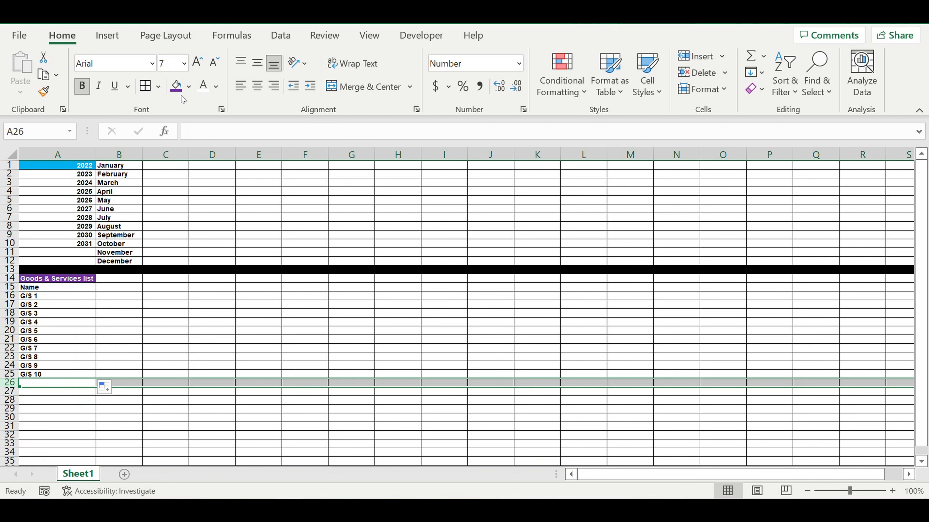
pyautogui.click(189, 87)
pyautogui.click(190, 124)
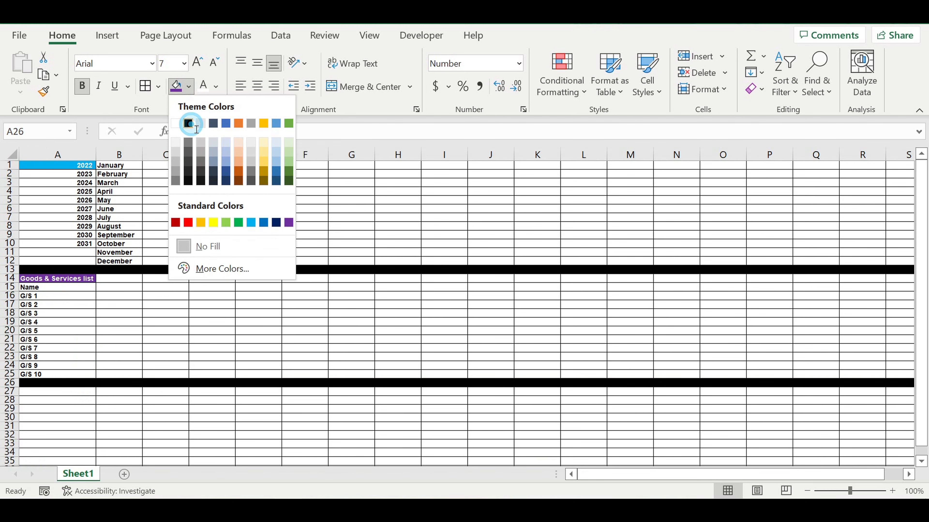
# Center the Name heading in A15 and give it the lightest blue theme fill
pyautogui.click(47, 290)
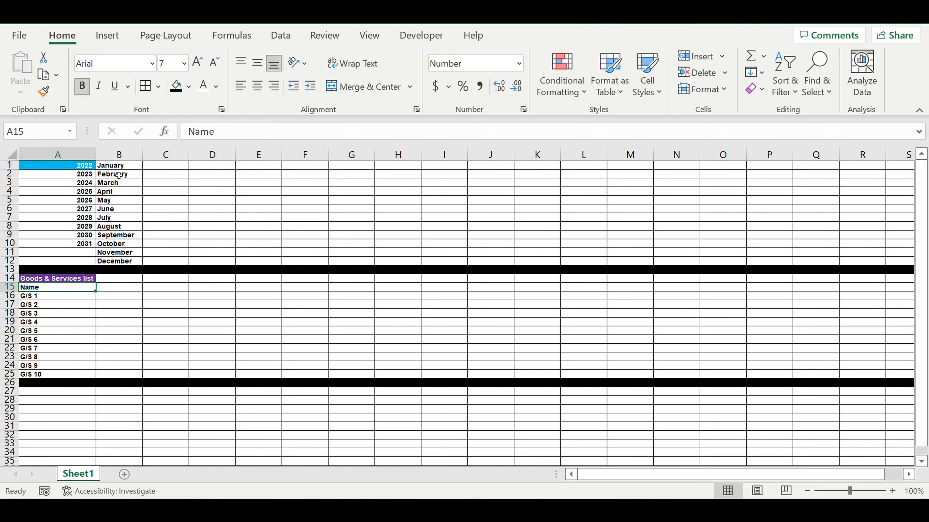
pyautogui.click(257, 86)
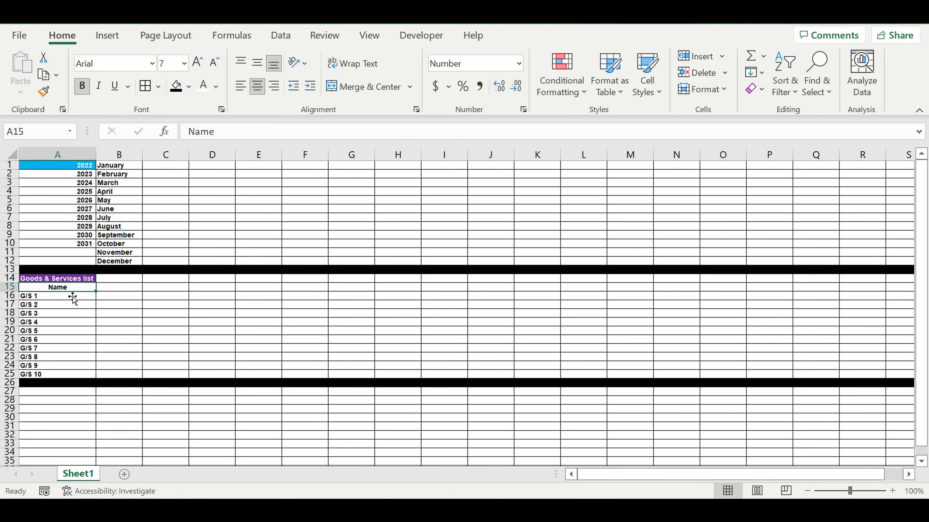
pyautogui.click(189, 86)
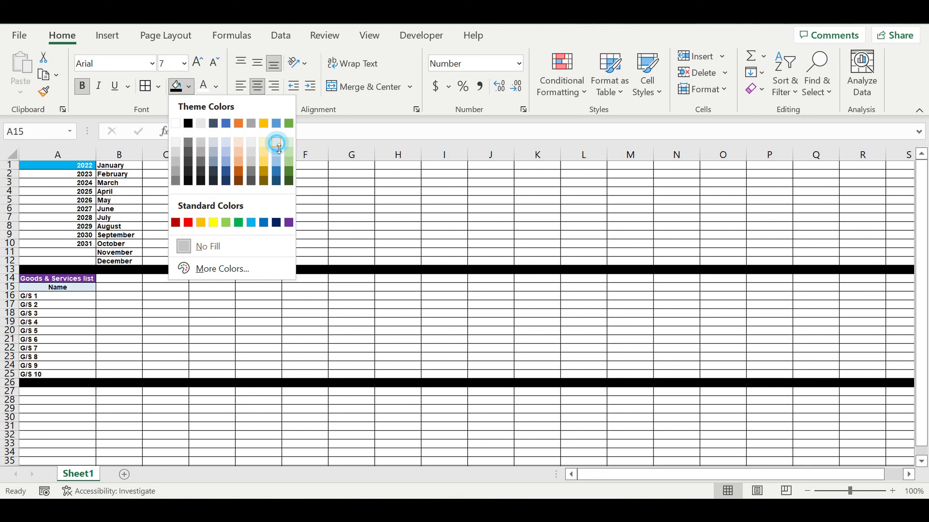
pyautogui.click(277, 143)
# Give the G/S names in A16:A25 the standard light blue fill and a white font color
pyautogui.moveTo(59, 299); pyautogui.dragTo(43, 374)
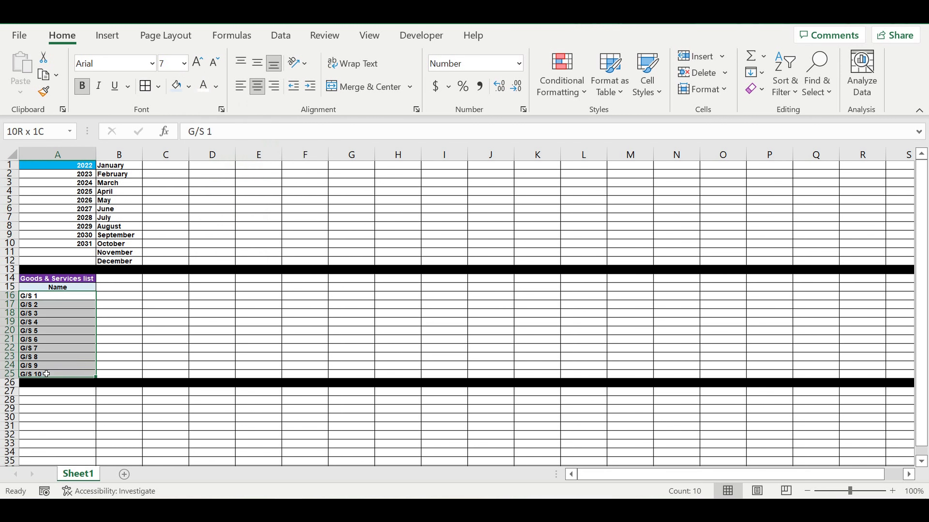
pyautogui.click(176, 86)
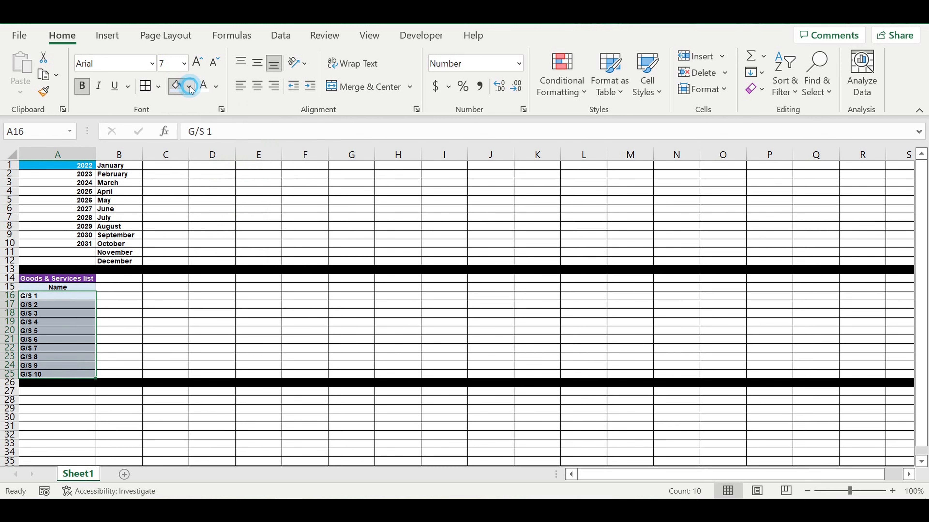
pyautogui.click(189, 86)
pyautogui.click(251, 222)
pyautogui.click(205, 90)
pyautogui.click(146, 290)
pyautogui.moveTo(73, 296); pyautogui.dragTo(71, 377)
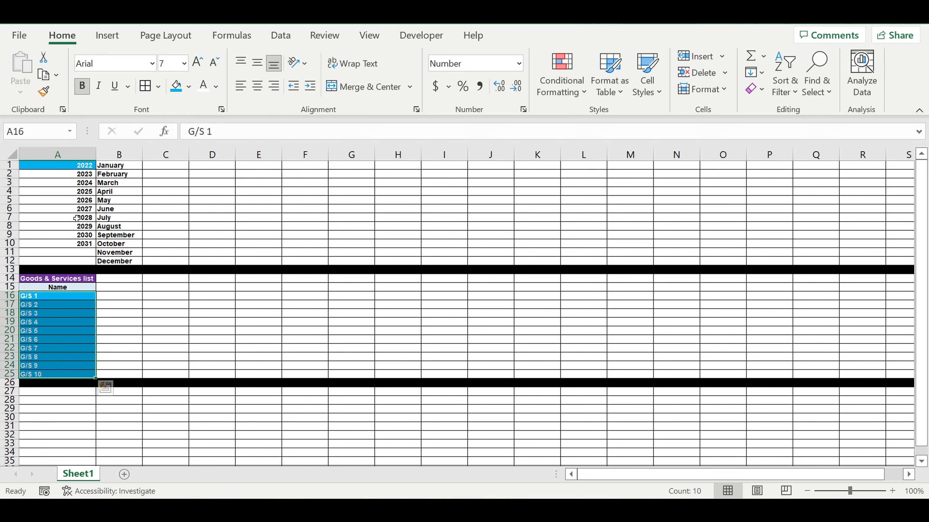
pyautogui.click(64, 169)
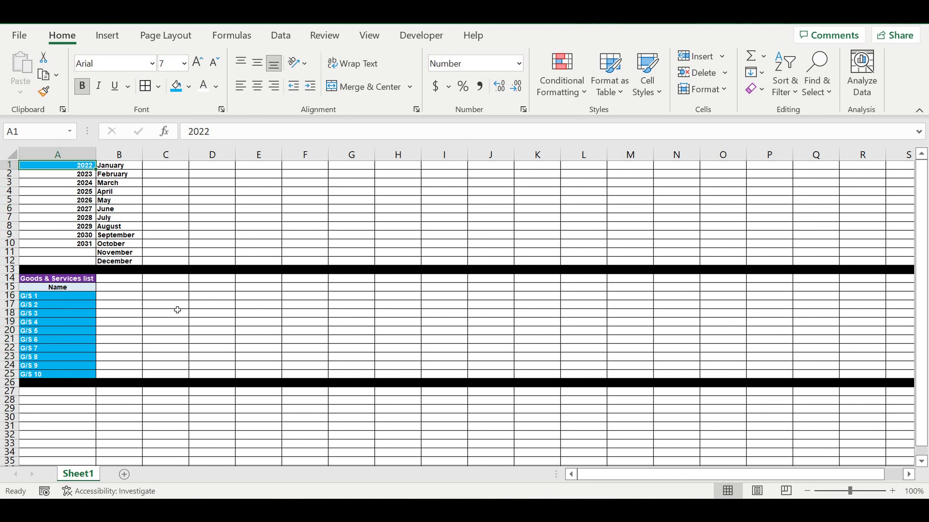
pyautogui.click(143, 305)
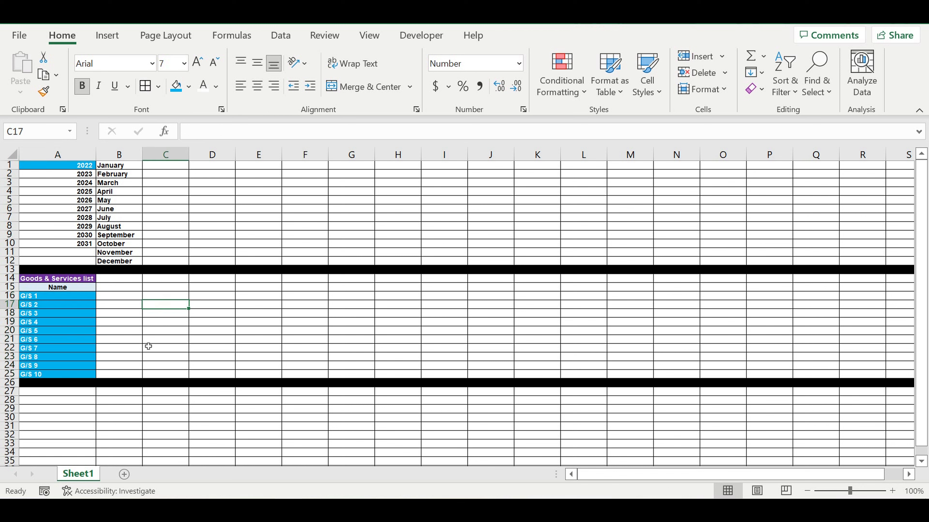
pyautogui.click(83, 288)
pyautogui.click(133, 305)
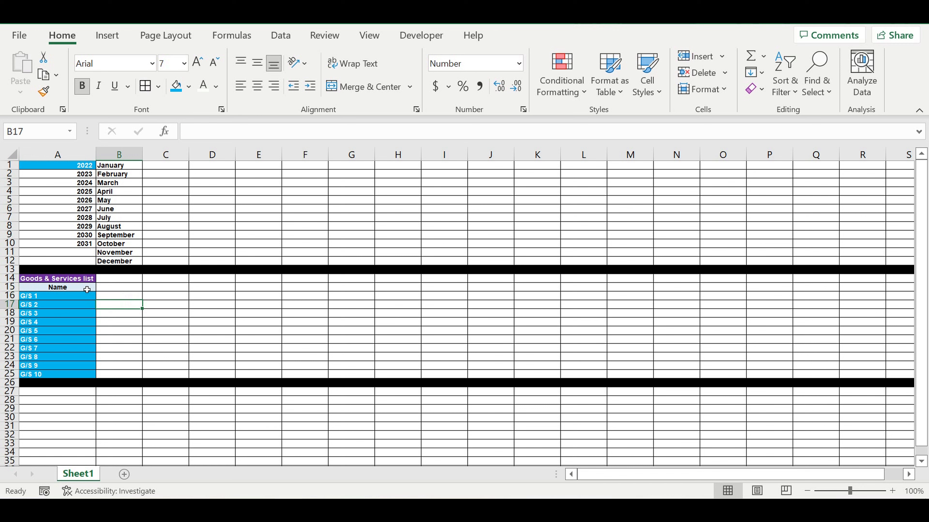
# Copy the Name heading's format from A15 into B15 and enter "Price ($/unit)" there
pyautogui.click(86, 288)
pyautogui.moveTo(102, 295); pyautogui.dragTo(129, 293)
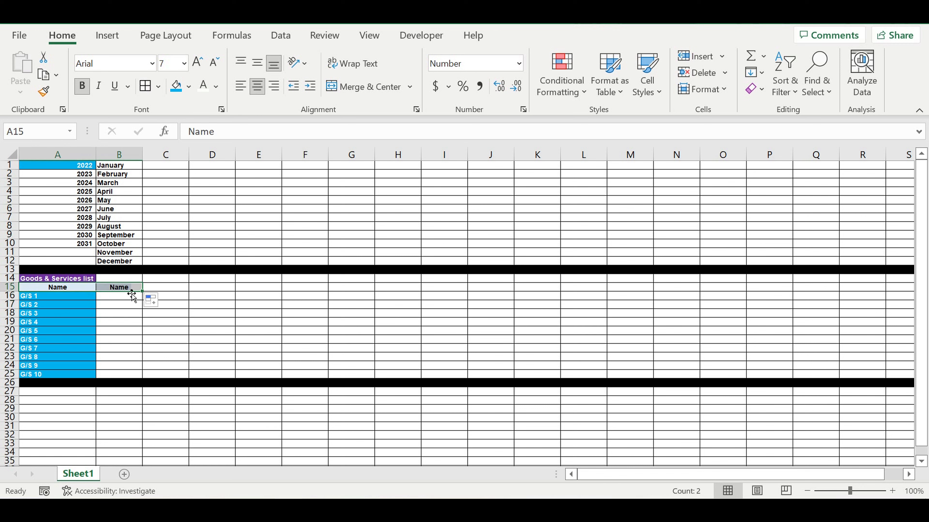
pyautogui.click(124, 288)
pyautogui.write('Price (')
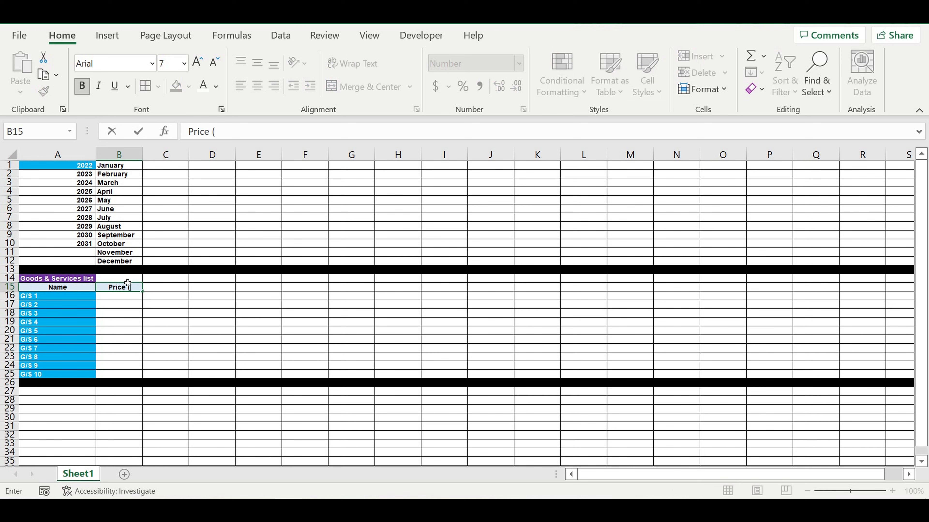
pyautogui.write('$/unit)')
pyautogui.press('Return')
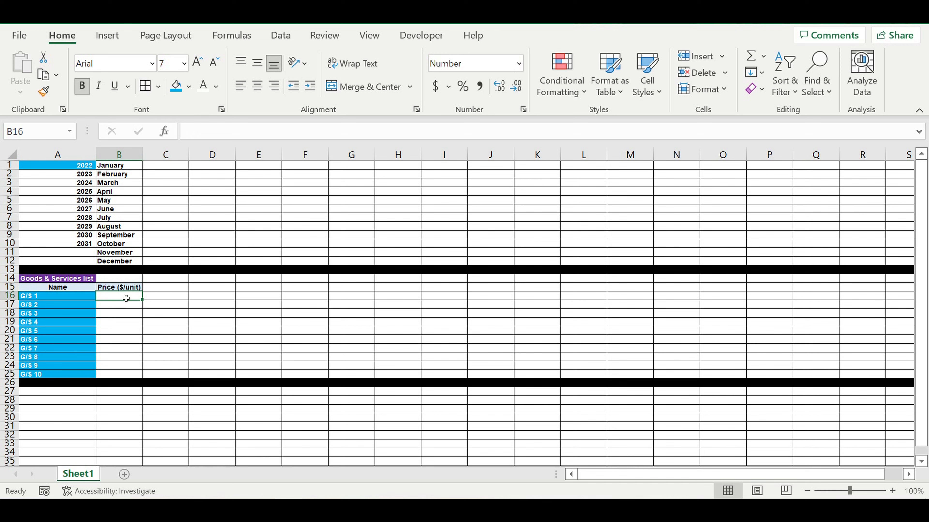
# Enter 30 as the price of G/S 1 in B16, =B16+10 in B17, and fill that formula down through B25
pyautogui.write('30')
pyautogui.click(130, 310)
pyautogui.write('=')
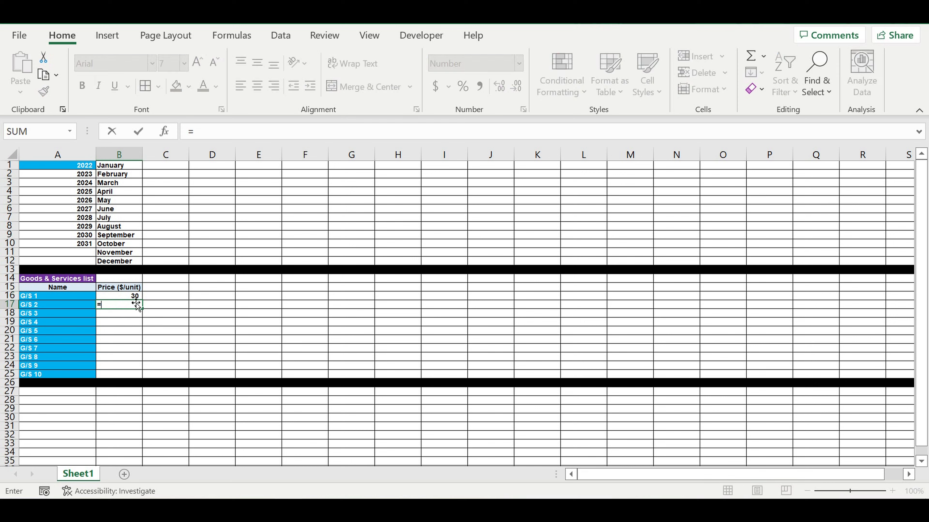
pyautogui.click(128, 299)
pyautogui.write('+10')
pyautogui.hotkey('ctrl', 'Return')
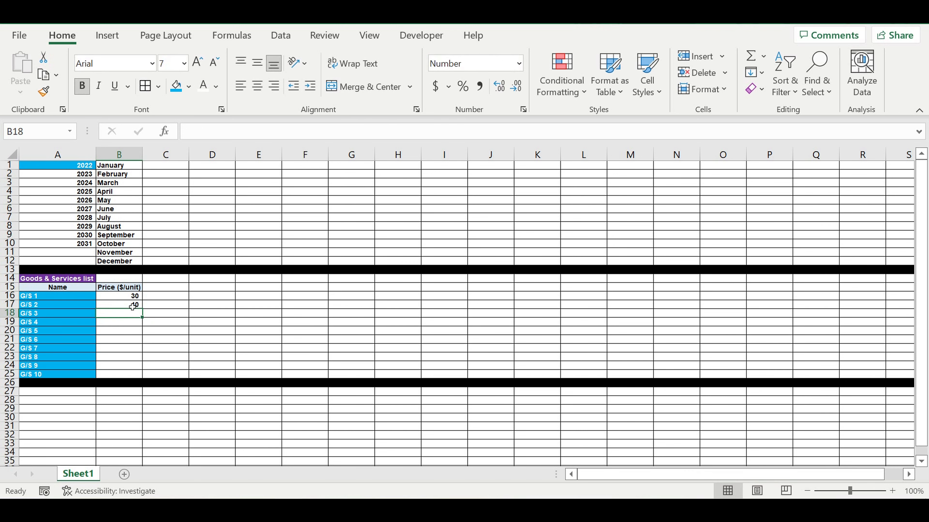
pyautogui.moveTo(144, 312); pyautogui.dragTo(143, 377)
# Replace the price formulas in B16:B25 with their values by copying them and pasting values only
pyautogui.moveTo(127, 298); pyautogui.dragTo(122, 378)
pyautogui.rightClick(127, 343)
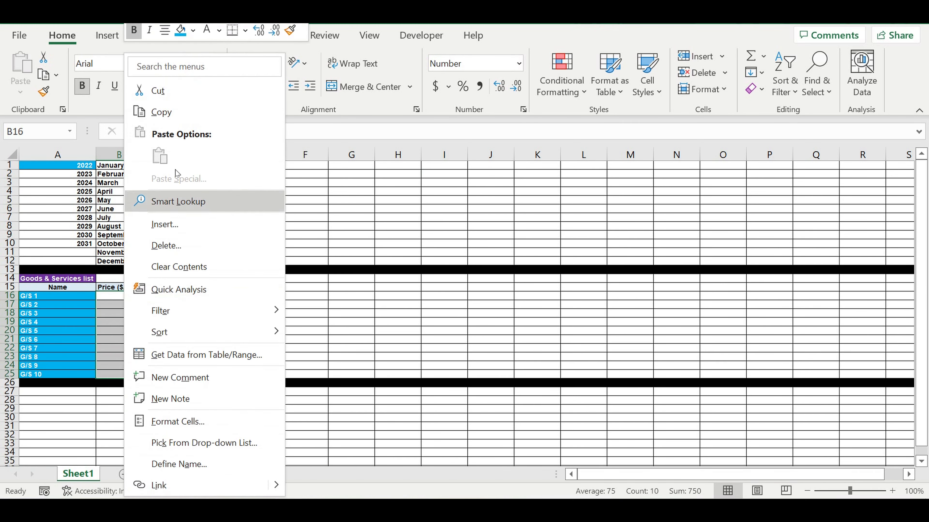
pyautogui.click(168, 112)
pyautogui.rightClick(125, 315)
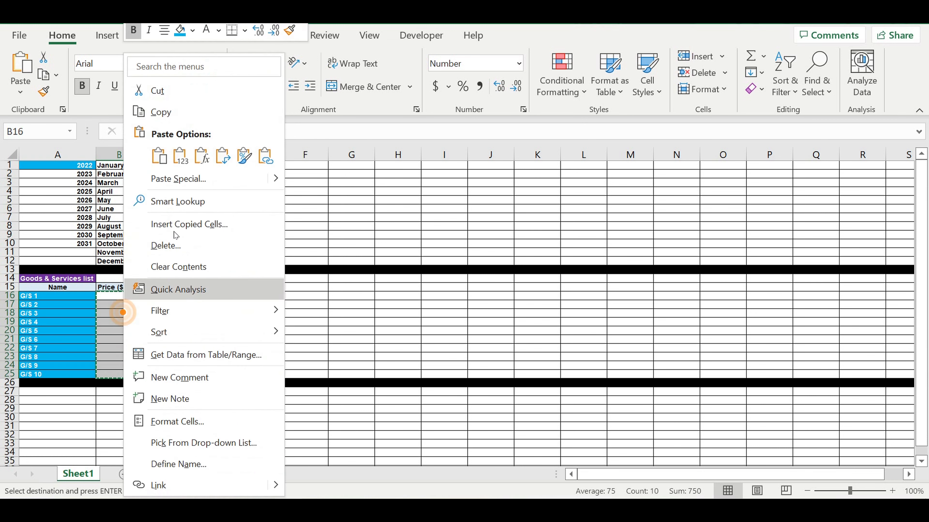
pyautogui.click(181, 155)
# Give the prices in B16:B25 the same light blue fill and white font color as the G/S names
pyautogui.click(176, 86)
pyautogui.click(204, 86)
pyautogui.click(222, 301)
pyautogui.click(162, 304)
pyautogui.click(138, 287)
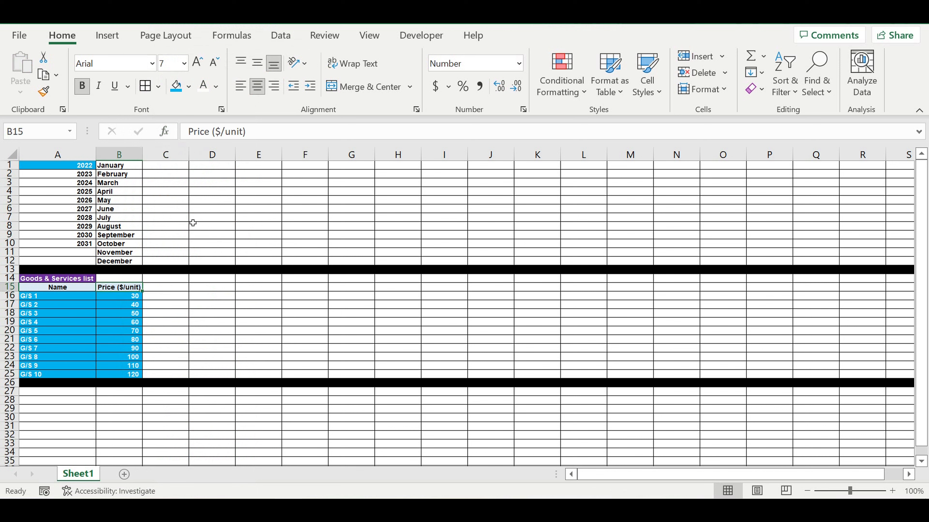
pyautogui.click(166, 167)
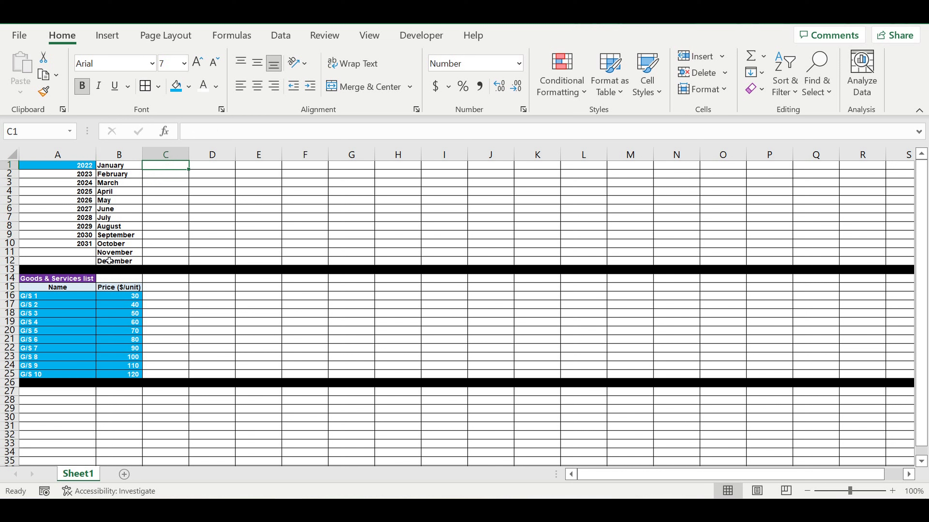
pyautogui.moveTo(39, 298); pyautogui.dragTo(62, 374)
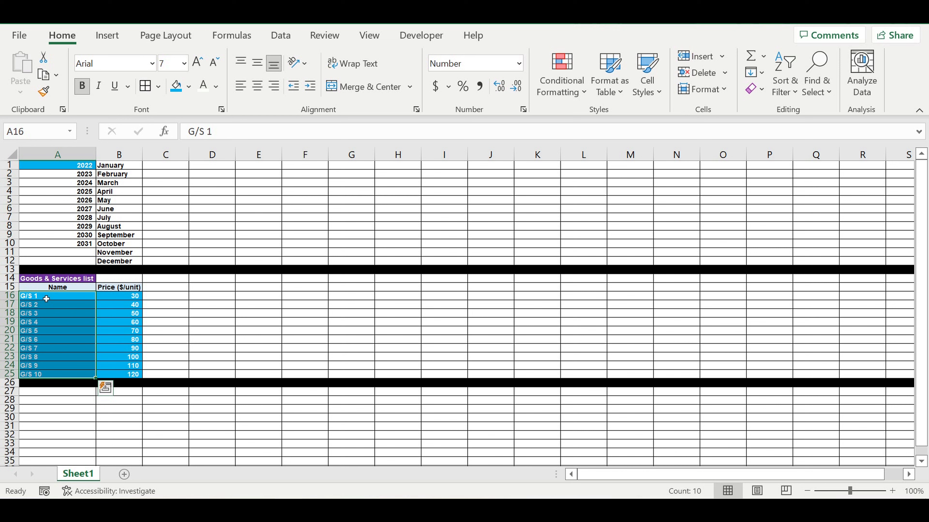
pyautogui.click(171, 314)
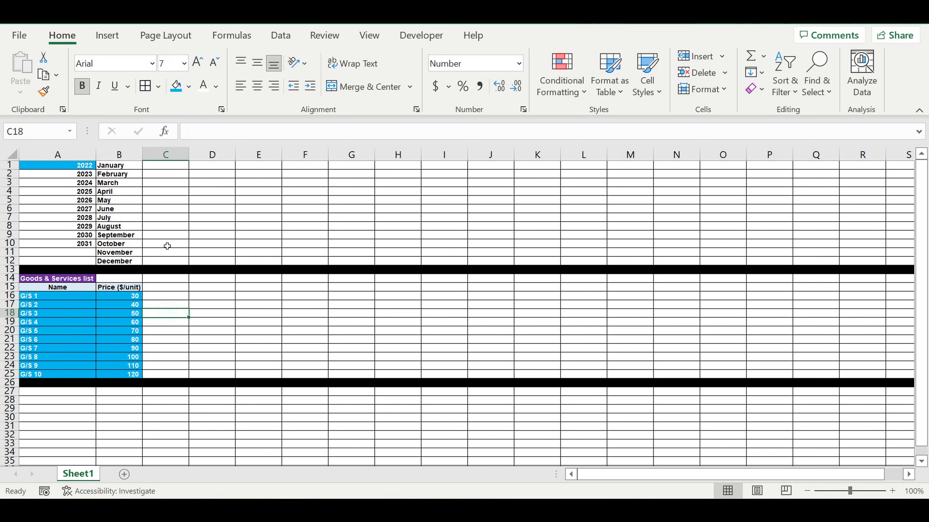
# Enter the options ON in C1 and OFF in C2 beside the months list
pyautogui.click(170, 167)
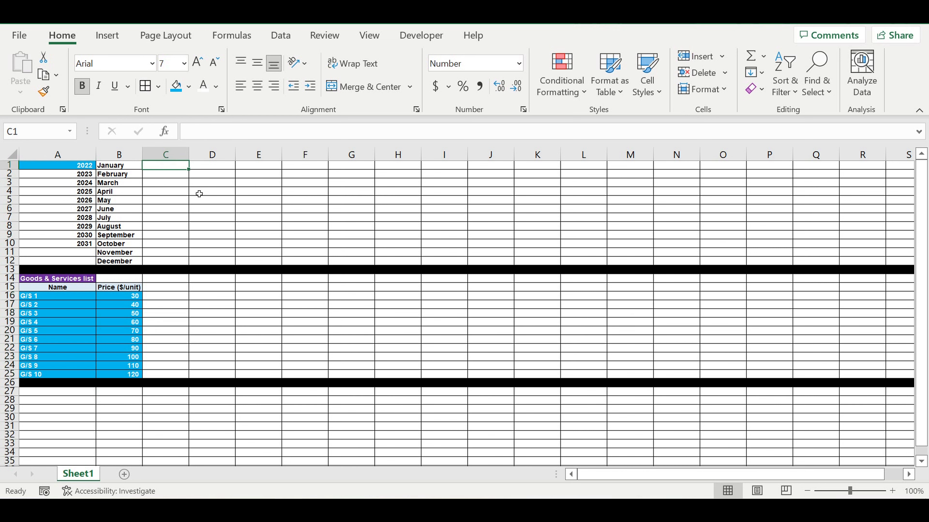
pyautogui.write('ON')
pyautogui.press('Return')
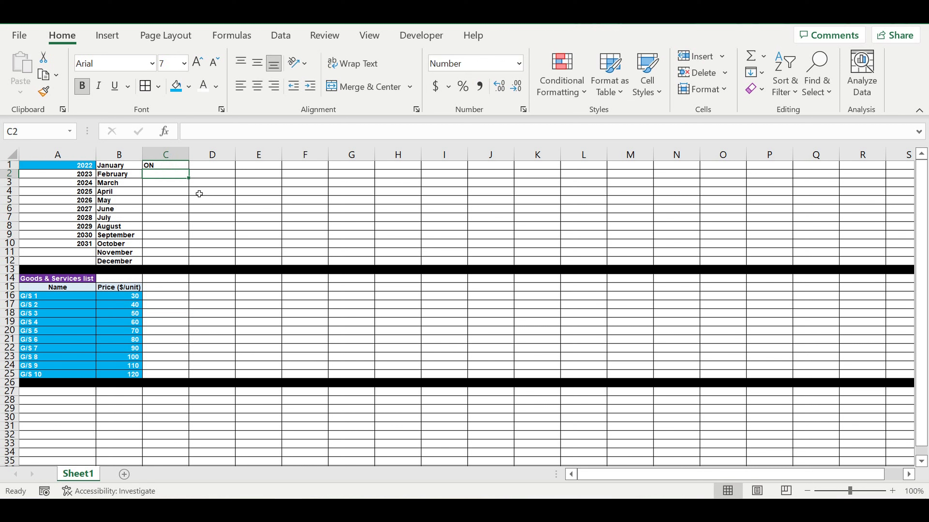
pyautogui.write('OFF')
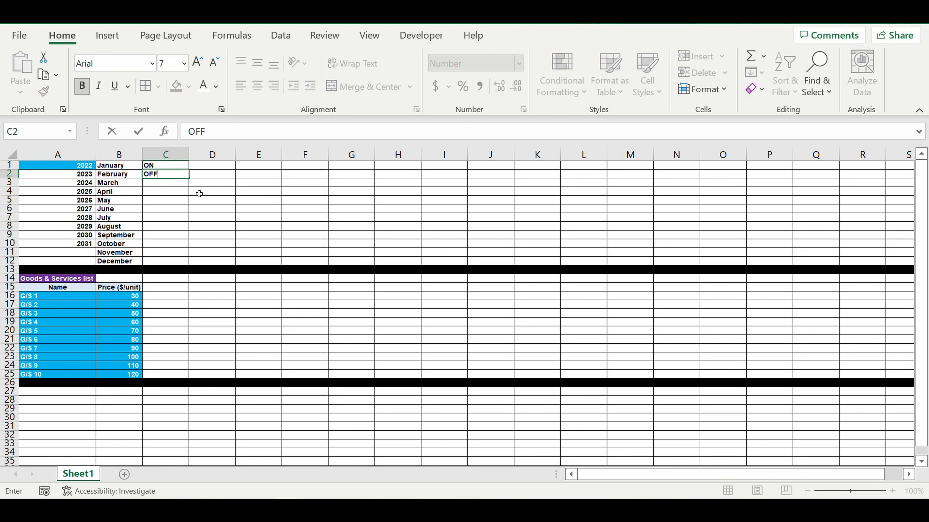
pyautogui.press('Return')
# Extend the Price heading's format from B15 across C15:D15 and make both of these headings read ON/OFF
pyautogui.click(126, 291)
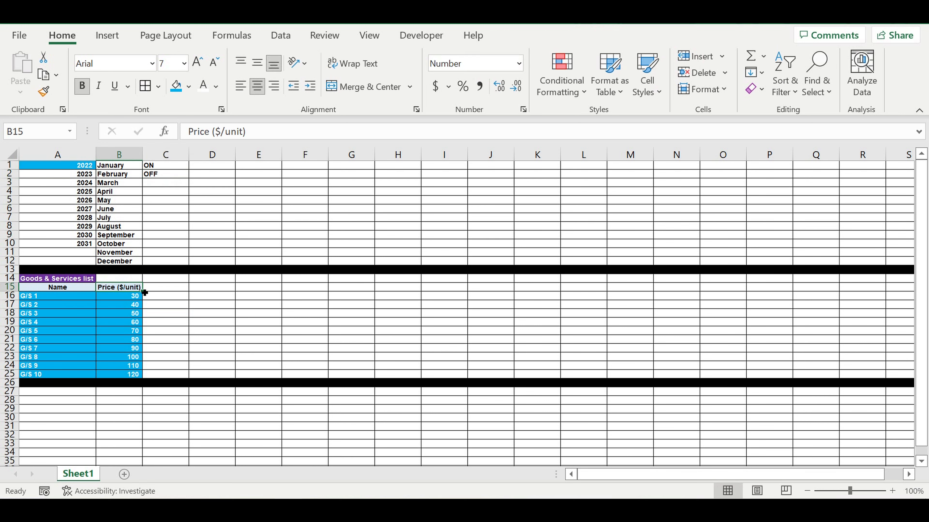
pyautogui.moveTo(143, 291); pyautogui.dragTo(219, 293)
pyautogui.click(178, 291)
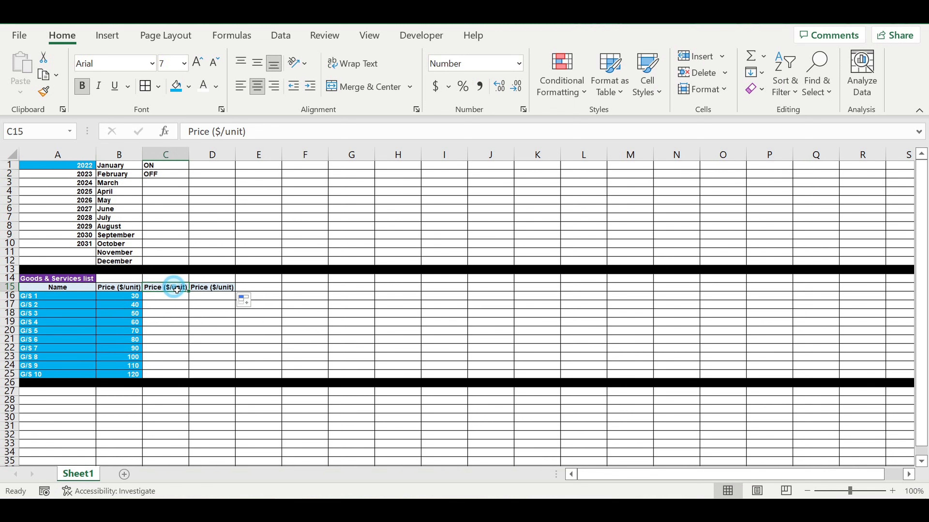
pyautogui.write('ON')
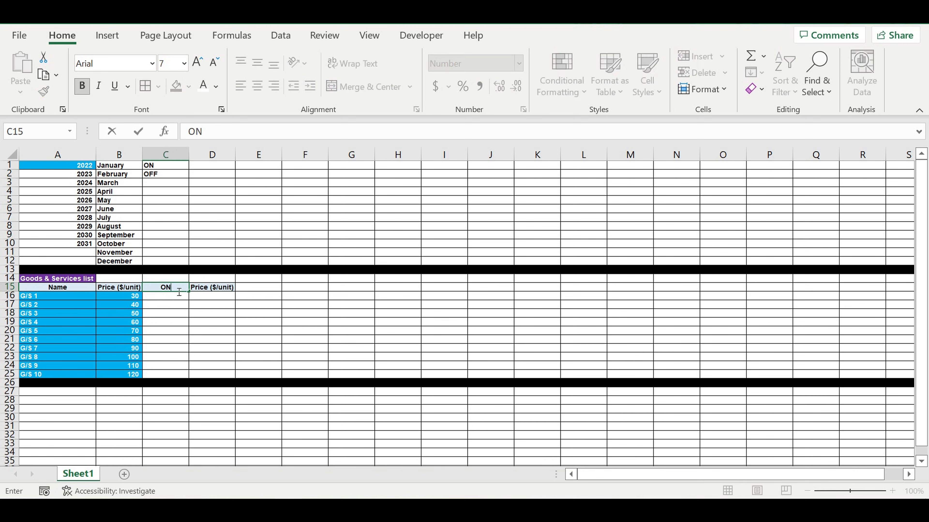
pyautogui.write('/OFF')
pyautogui.press('Return')
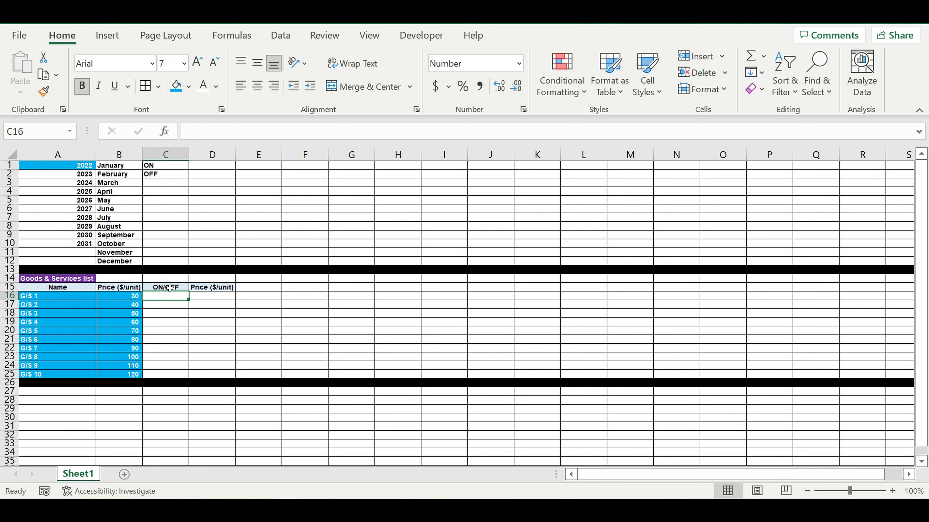
pyautogui.click(170, 289)
pyautogui.moveTo(191, 293); pyautogui.dragTo(232, 292)
pyautogui.click(171, 296)
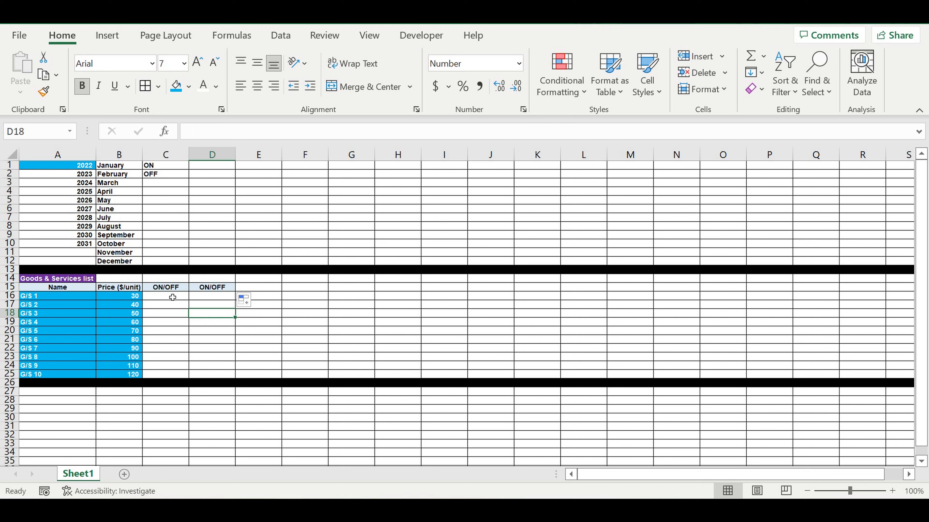
pyautogui.write('=')
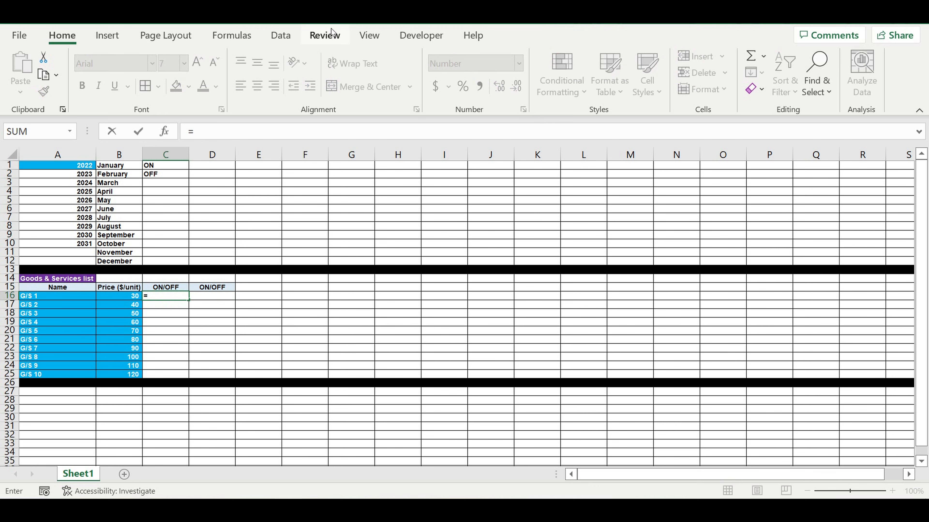
pyautogui.click(283, 38)
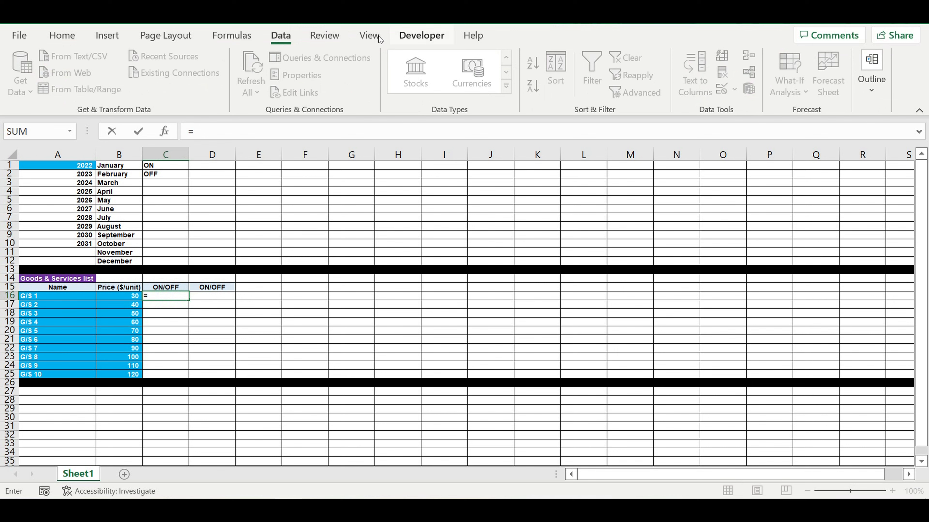
pyautogui.click(370, 36)
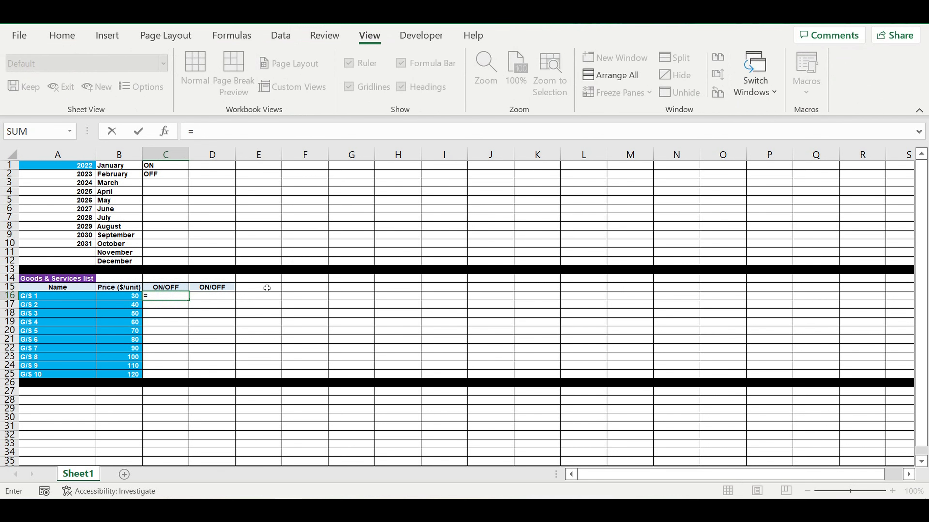
pyautogui.press('Escape')
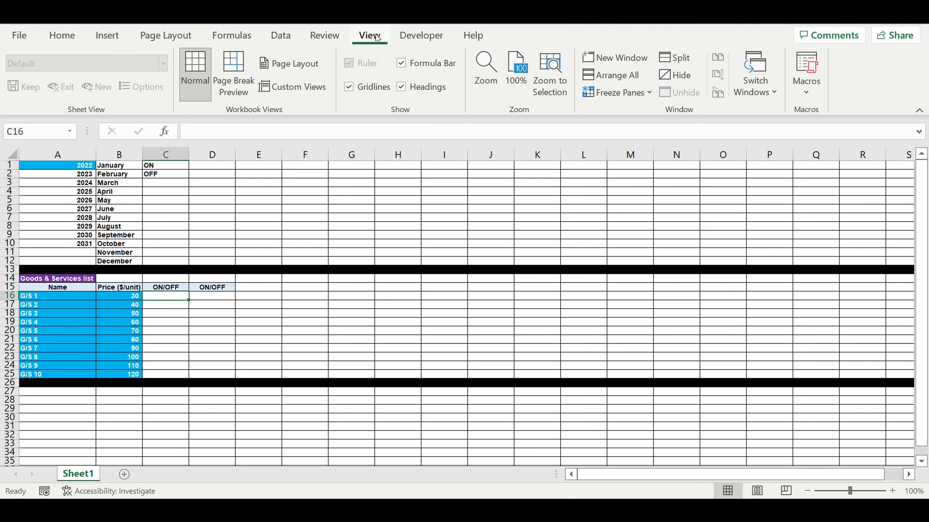
# Add List data validation to C16 with the source =$C$1:$C$2 and choose ON in that cell
pyautogui.click(280, 35)
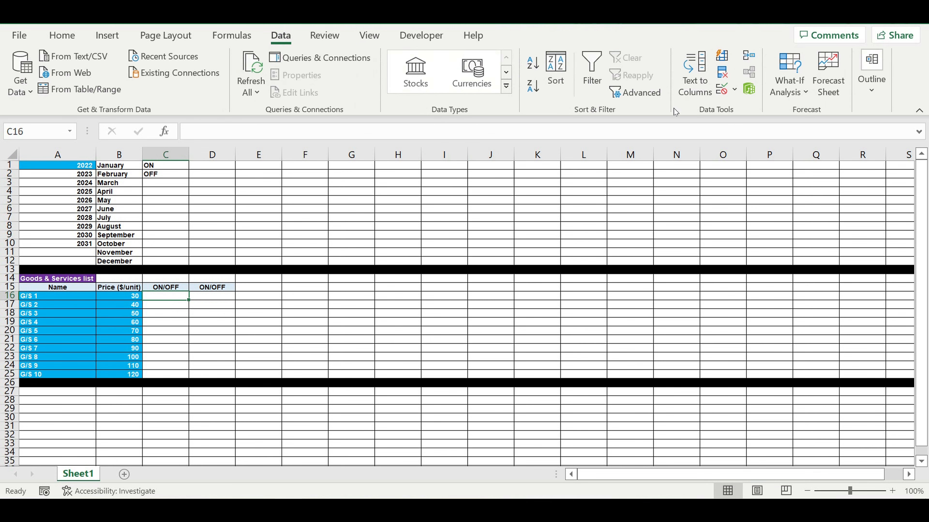
pyautogui.click(733, 91)
pyautogui.click(761, 107)
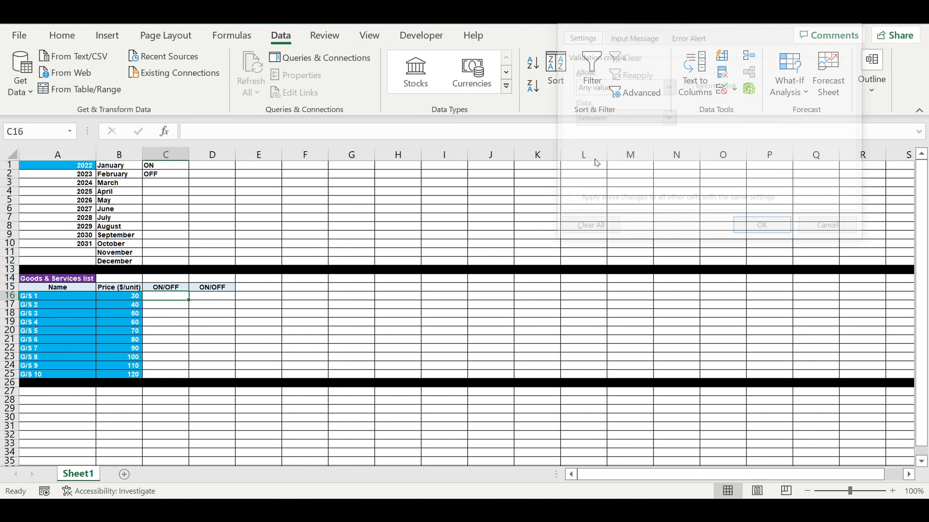
pyautogui.click(667, 87)
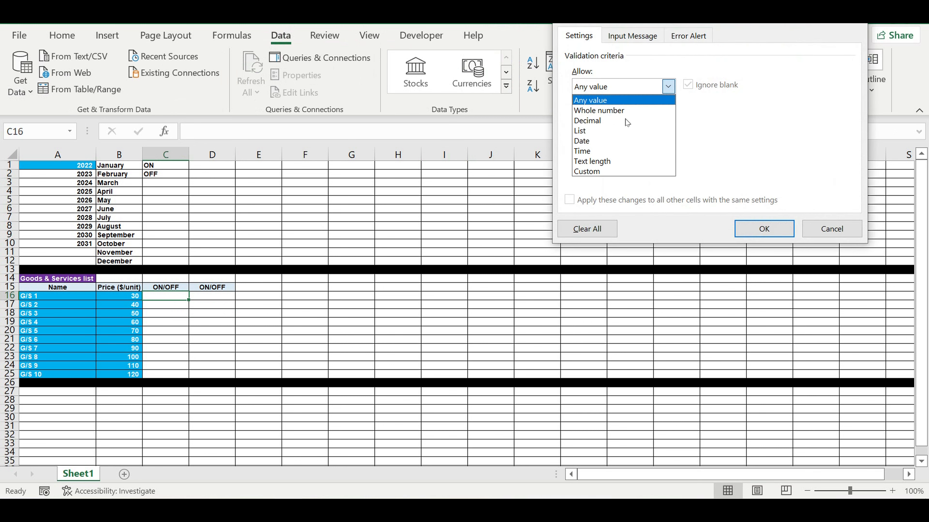
pyautogui.click(613, 132)
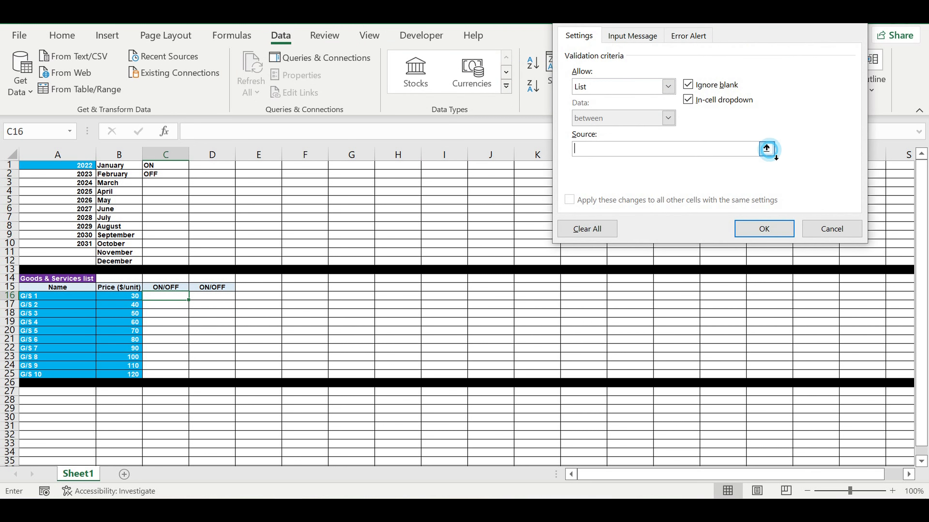
pyautogui.click(767, 148)
pyautogui.moveTo(160, 169); pyautogui.dragTo(172, 175)
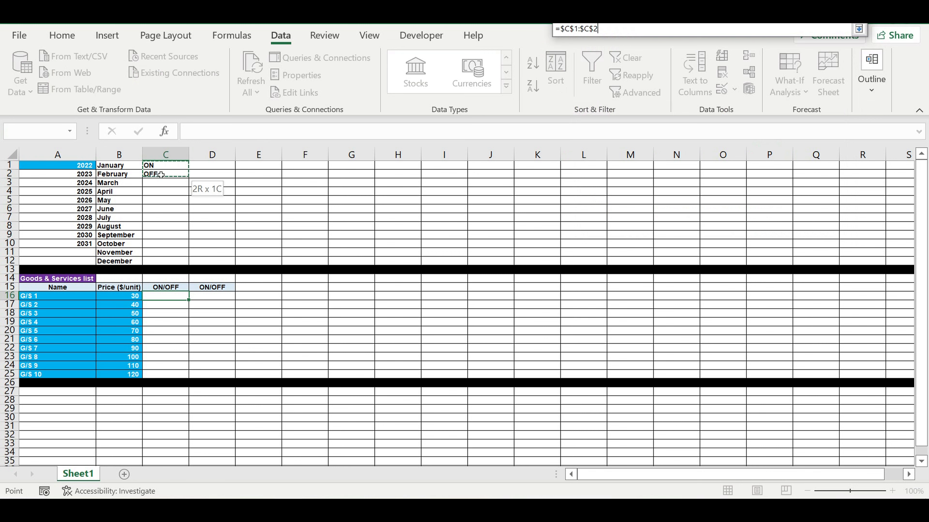
pyautogui.press('Return')
pyautogui.press('Return')
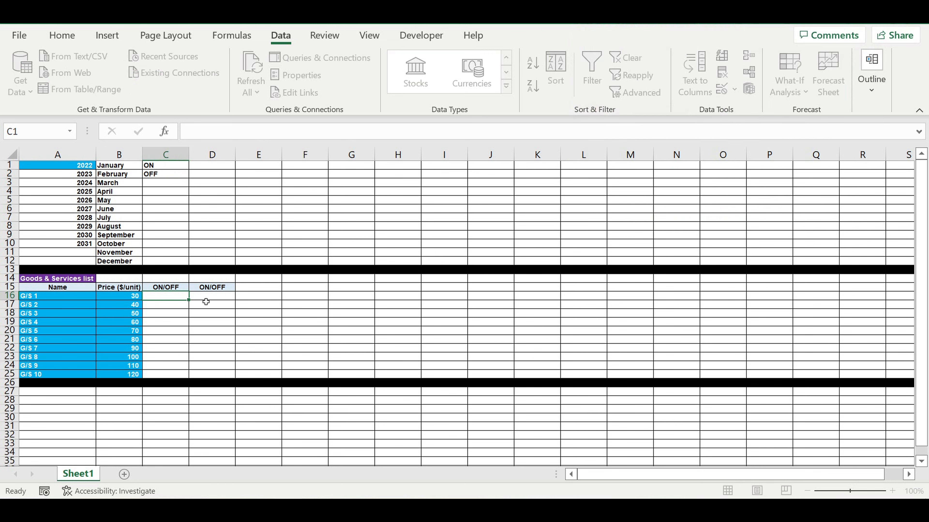
pyautogui.click(193, 297)
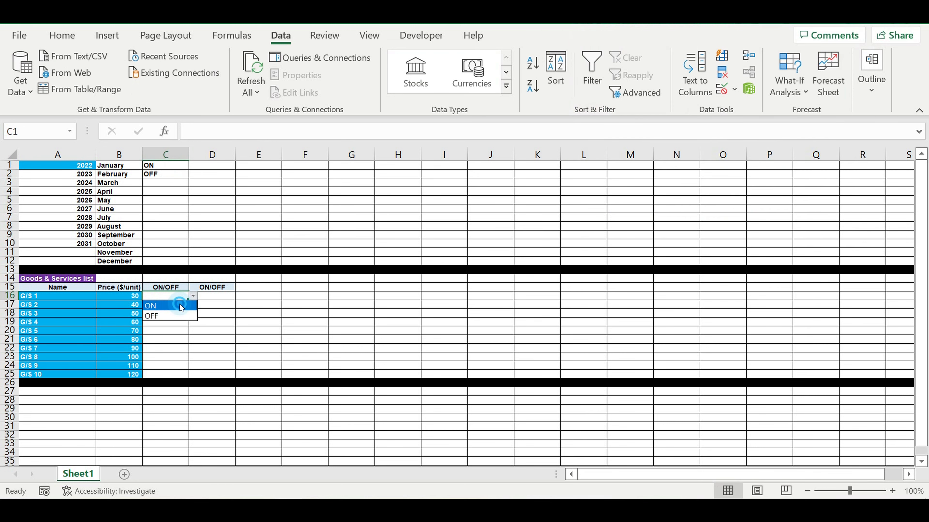
pyautogui.click(170, 304)
# Center C16, give it the light blue fill and white font color, and fill it down through C25
pyautogui.click(62, 35)
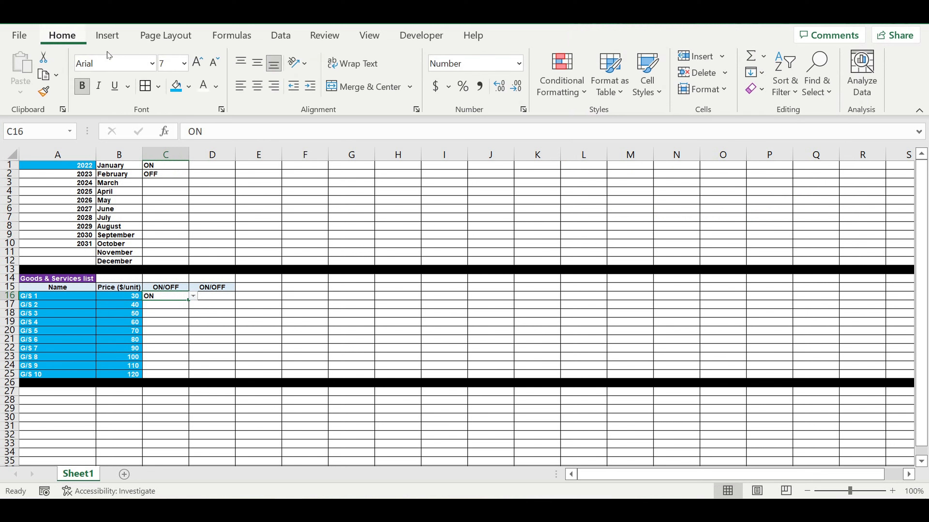
pyautogui.click(258, 86)
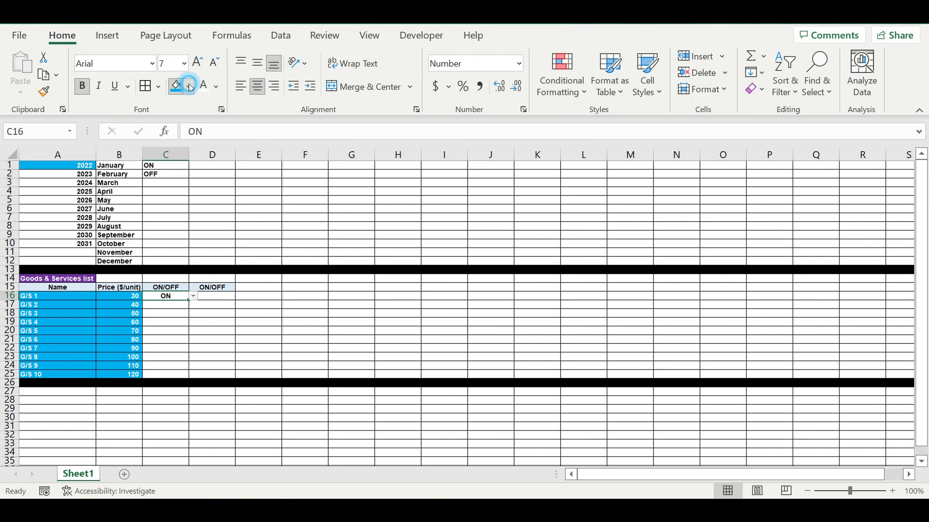
pyautogui.click(176, 86)
pyautogui.click(203, 88)
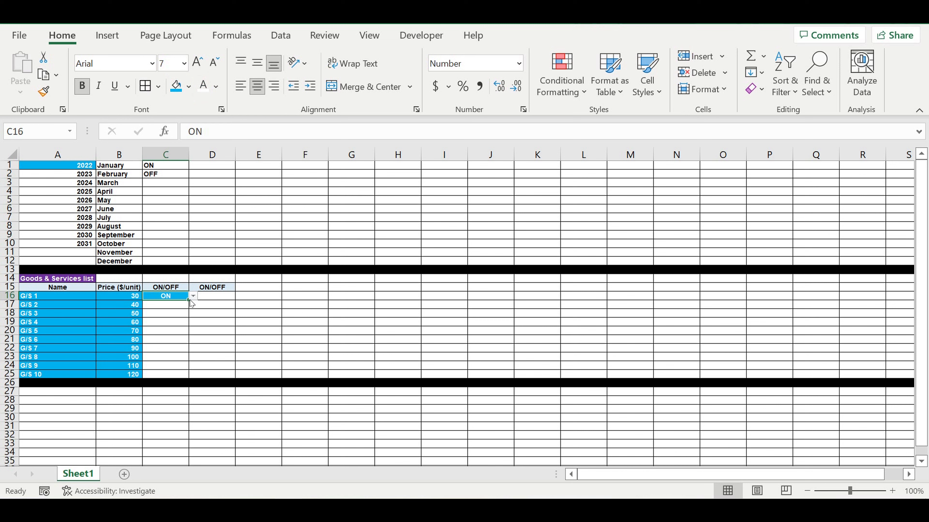
pyautogui.moveTo(191, 303); pyautogui.dragTo(193, 377)
pyautogui.click(235, 341)
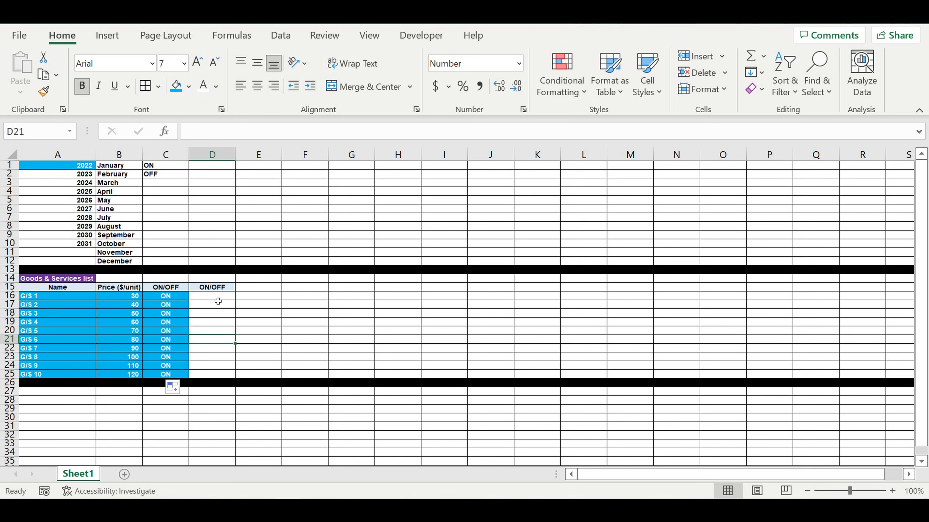
# Enter the formula =IF(C16=$C$1,1,0) in D16 to turn the G/S 1 switch into 1 or 0
pyautogui.click(212, 298)
pyautogui.write('=')
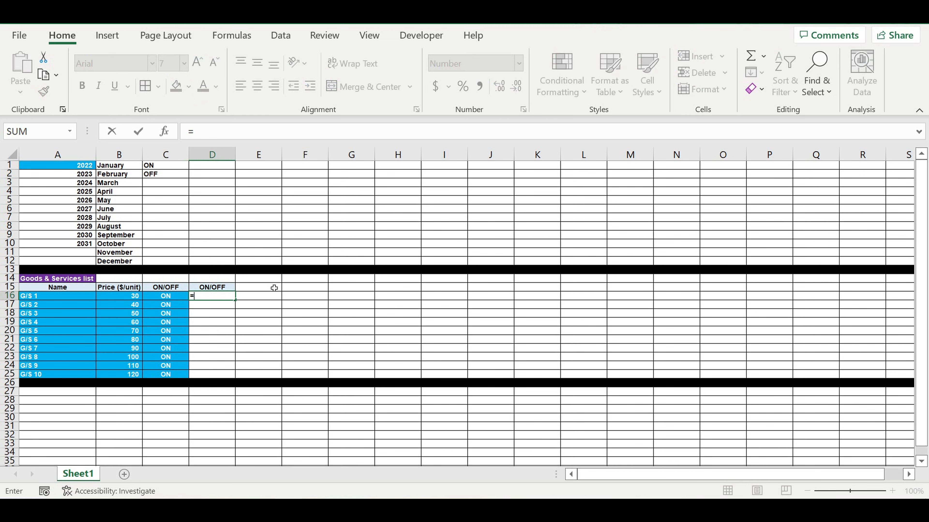
pyautogui.press('BackSpace')
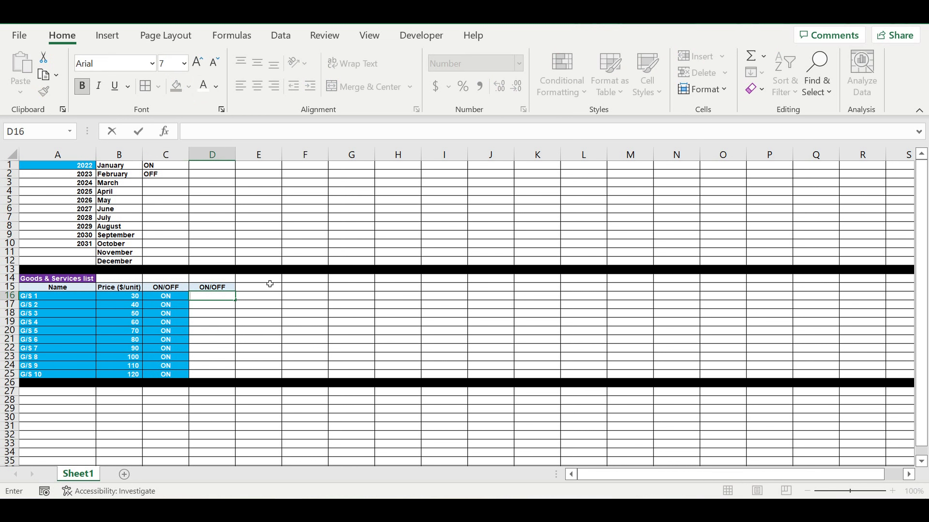
pyautogui.write('=if')
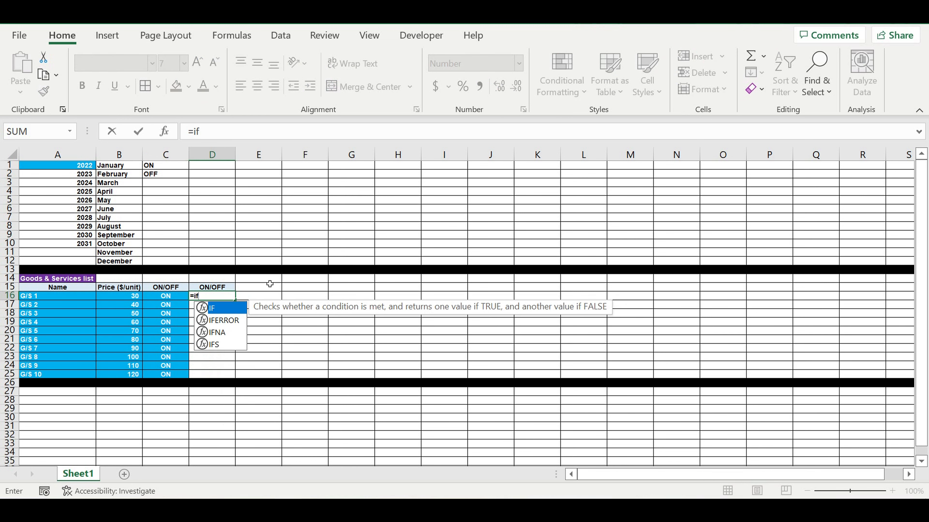
pyautogui.write('(')
pyautogui.click(167, 296)
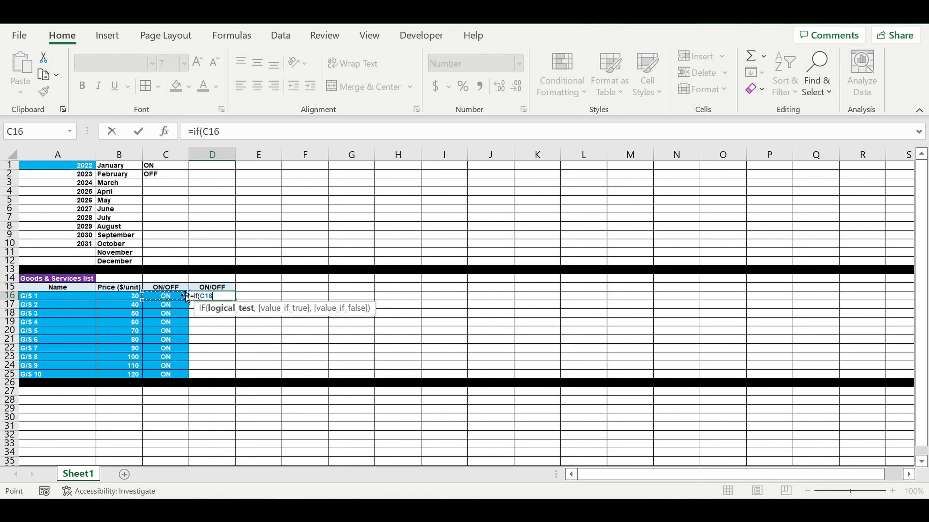
pyautogui.write('=')
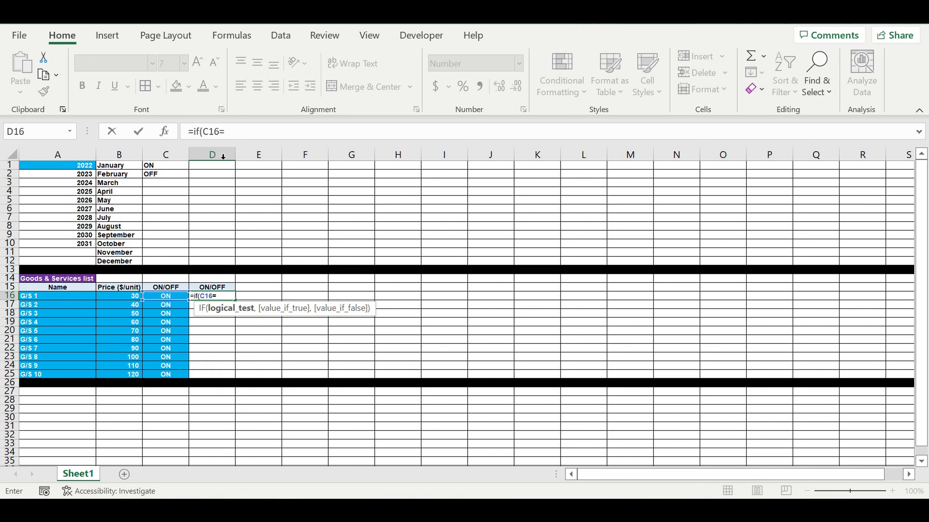
pyautogui.click(163, 166)
pyautogui.click(225, 133)
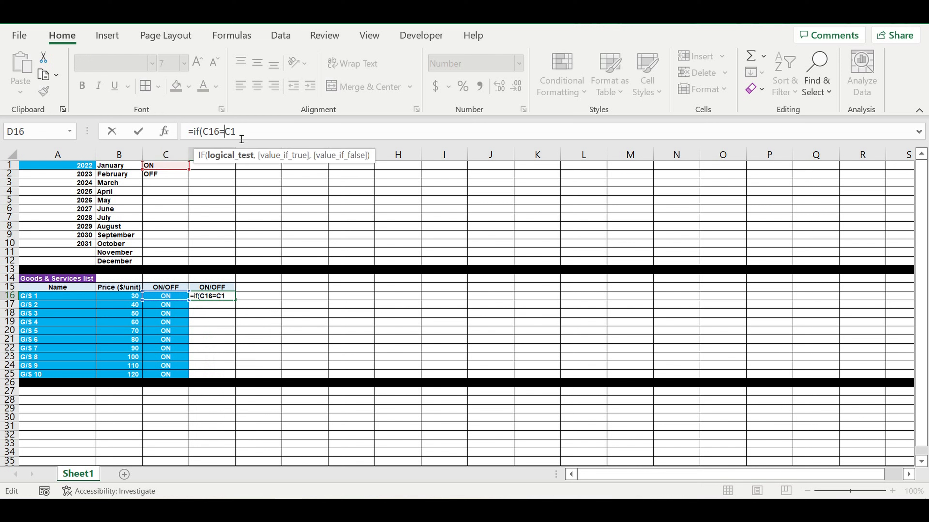
pyautogui.write('$')
pyautogui.click(236, 132)
pyautogui.write('$1,1,0')
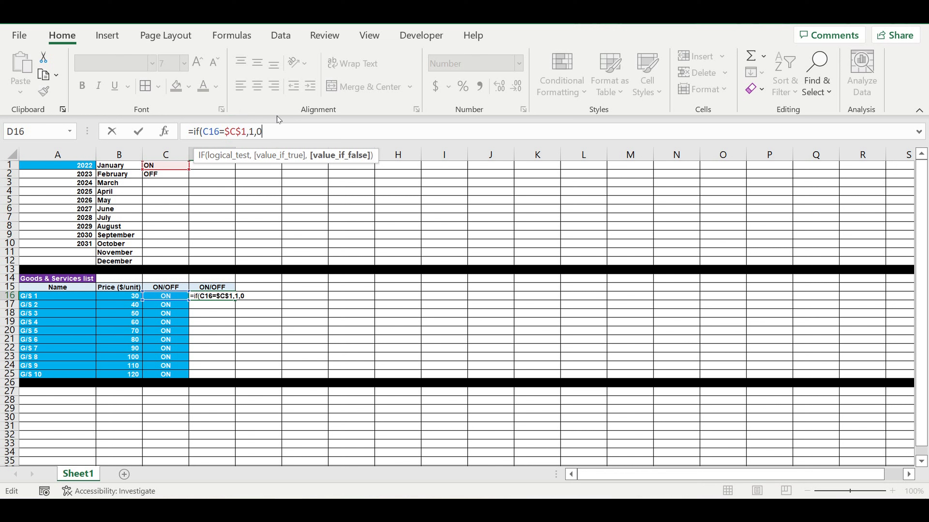
pyautogui.write(')')
pyautogui.press('Return')
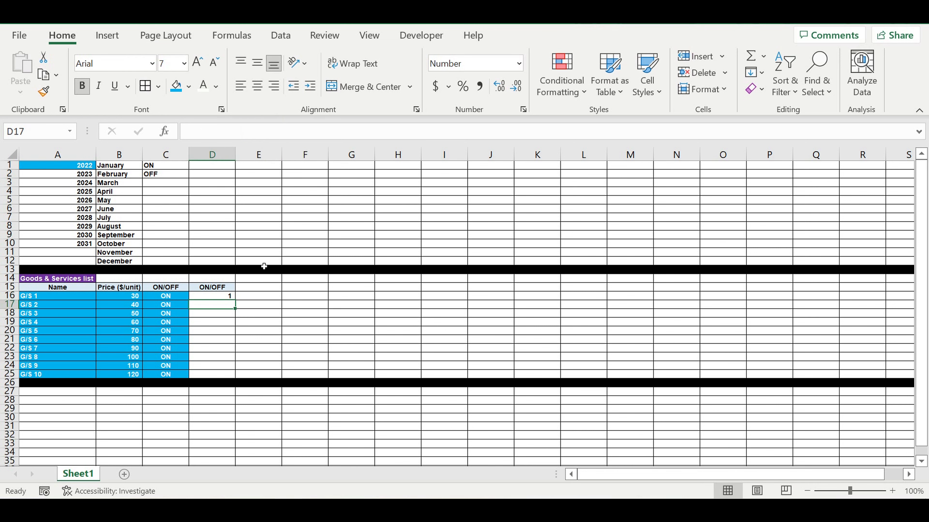
# Center D16 and fill its formula down through D25
pyautogui.click(232, 297)
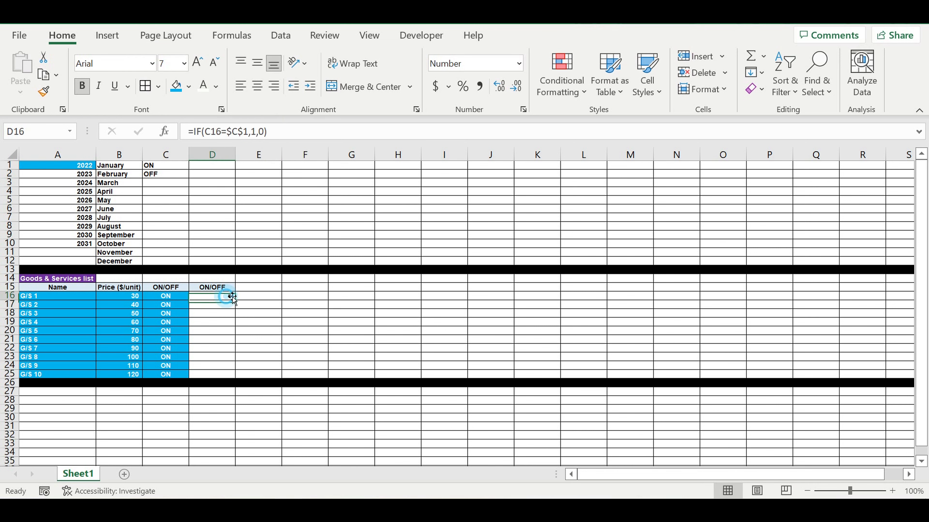
pyautogui.click(253, 91)
pyautogui.moveTo(242, 303); pyautogui.dragTo(235, 377)
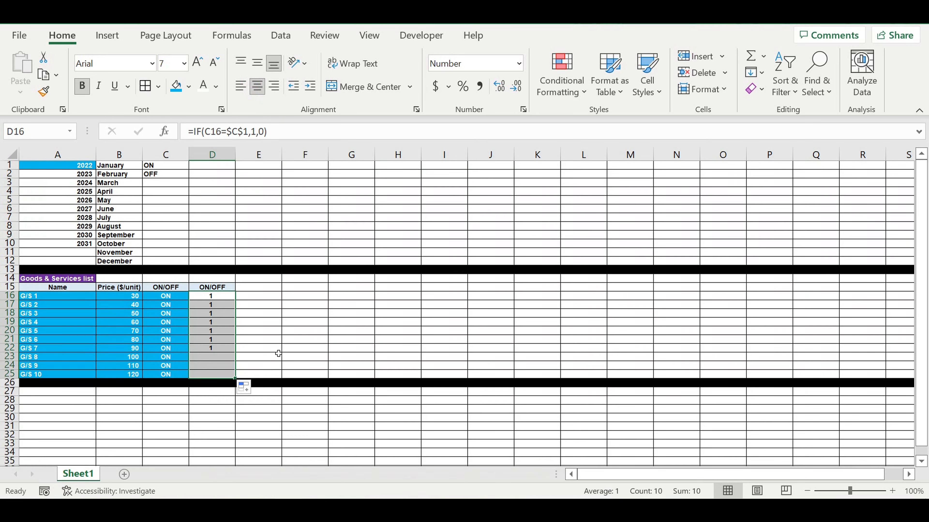
pyautogui.click(280, 352)
pyautogui.click(319, 339)
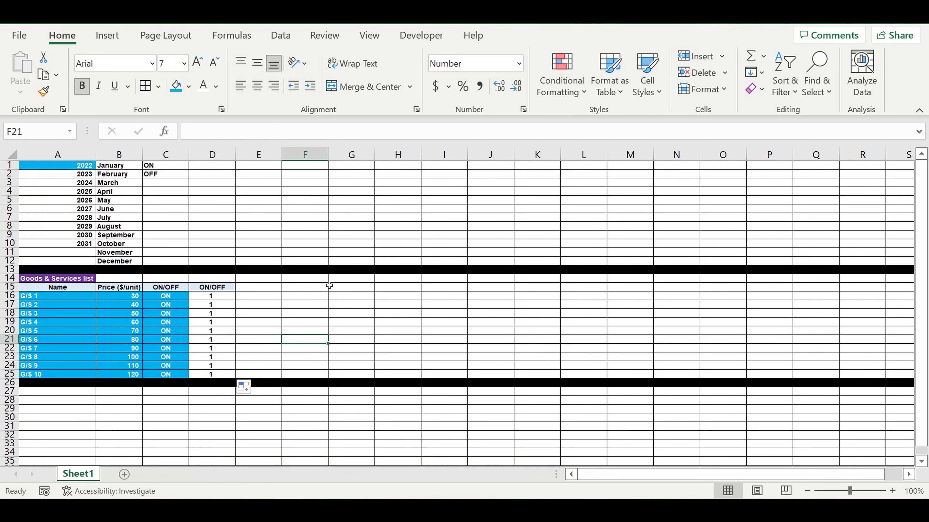
# Extend the D15 heading into E15 and make the new heading read COEFF Price
pyautogui.click(230, 307)
pyautogui.click(222, 288)
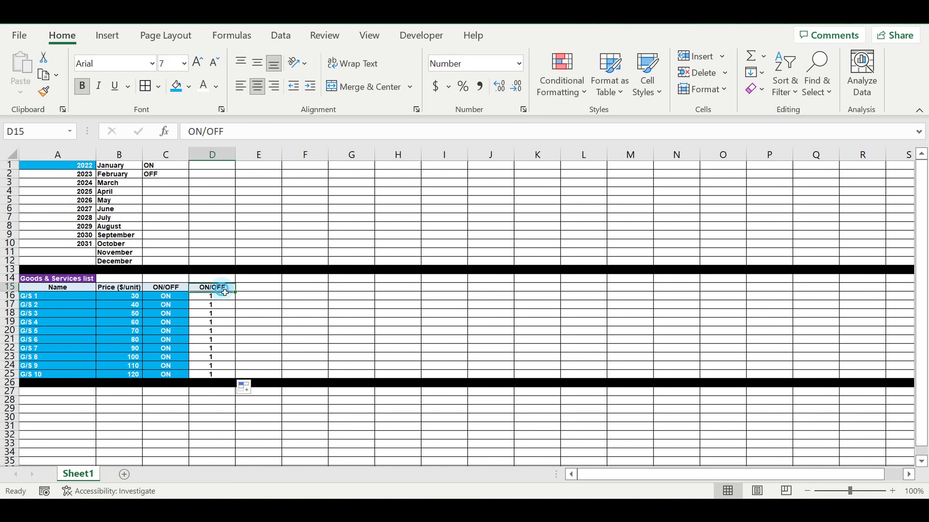
pyautogui.moveTo(242, 296); pyautogui.dragTo(281, 294)
pyautogui.click(262, 313)
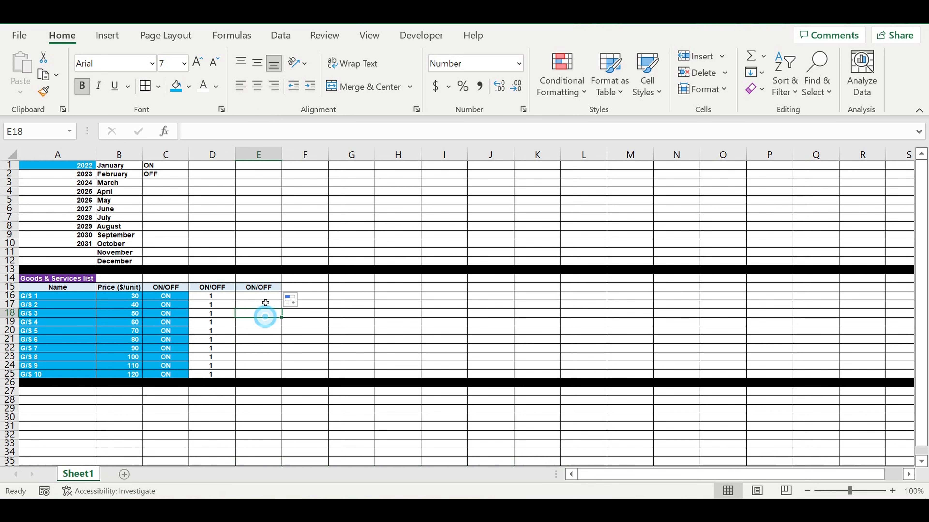
pyautogui.click(261, 289)
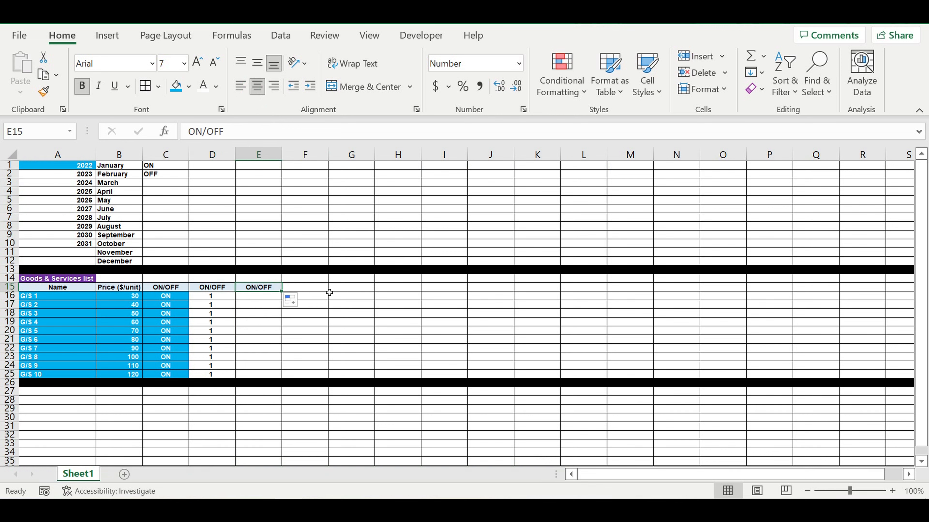
pyautogui.write('COEF')
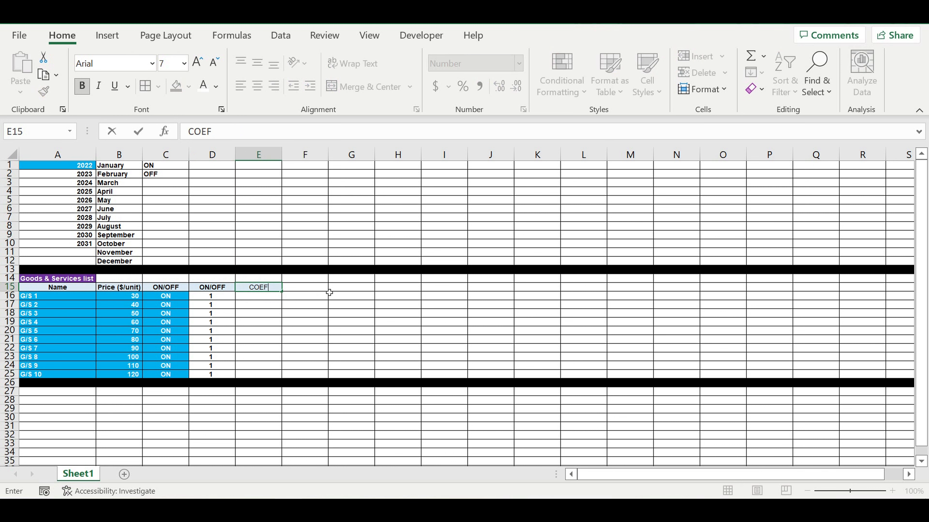
pyautogui.write('F Price')
pyautogui.press('Return')
# Enter 1 in E16, apply light blue fill, white font and percentage format, and fill it down through E25
pyautogui.write('1')
pyautogui.press('Return')
pyautogui.click(269, 298)
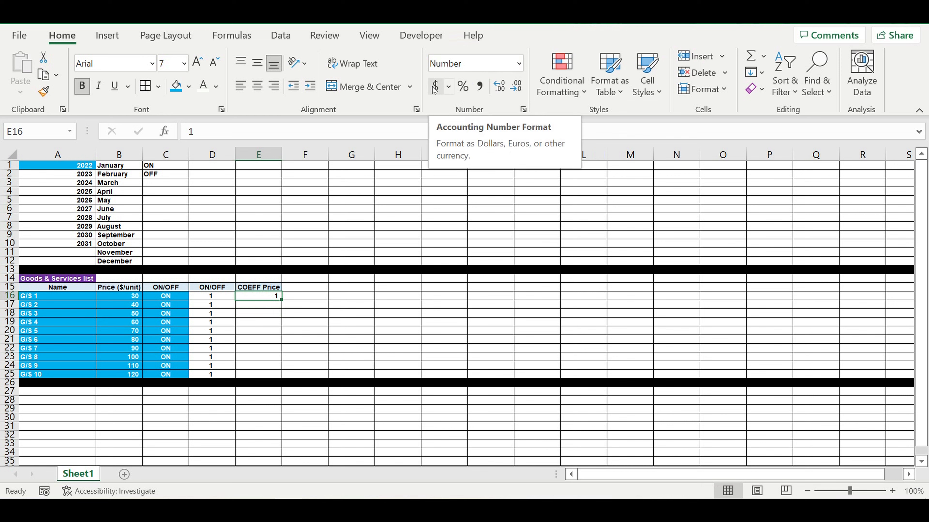
pyautogui.click(176, 86)
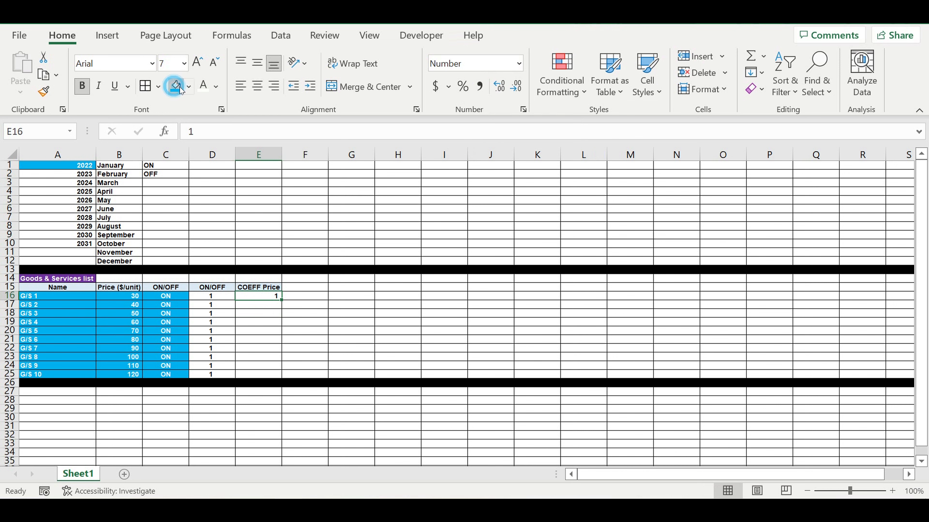
pyautogui.click(463, 87)
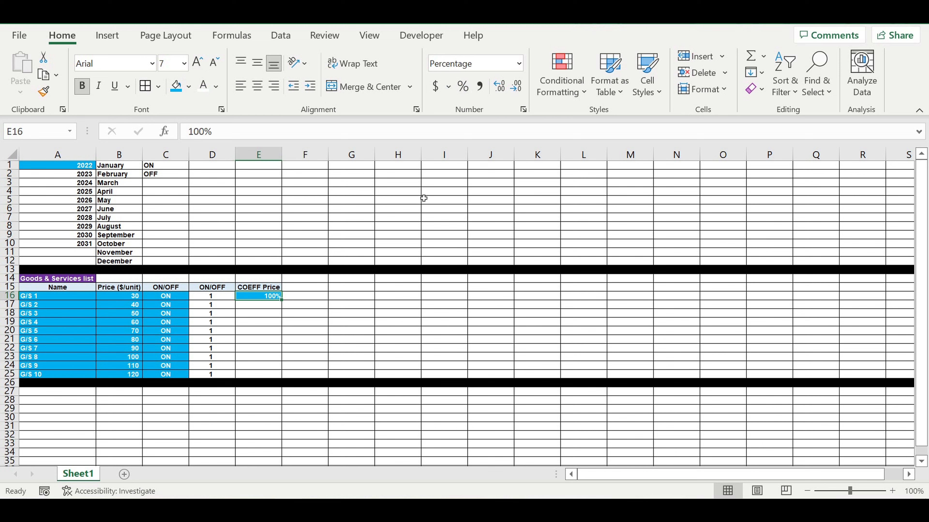
pyautogui.moveTo(286, 305); pyautogui.dragTo(280, 375)
pyautogui.click(338, 332)
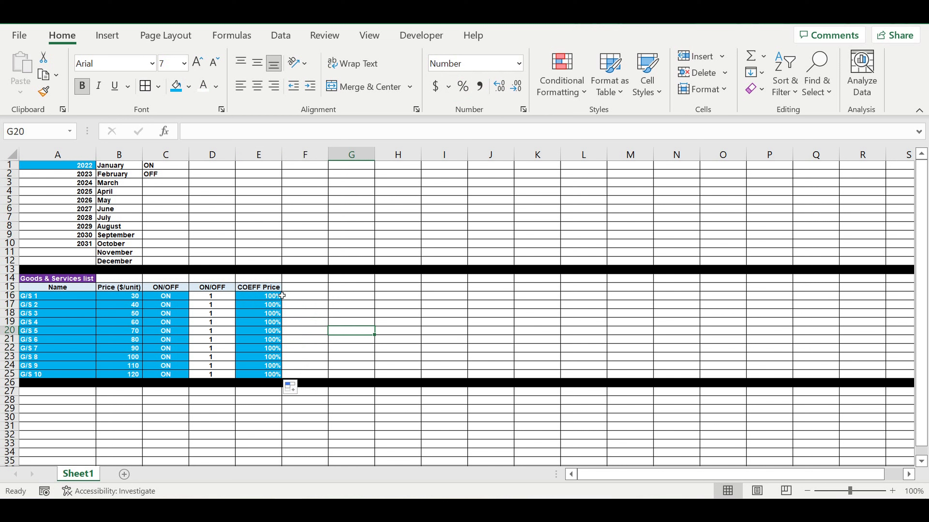
# Extend the COEFF Price heading into F15, replace its text with Sales planan (units/month), and autofit column F
pyautogui.click(272, 289)
pyautogui.moveTo(288, 299); pyautogui.dragTo(322, 299)
pyautogui.click(317, 315)
pyautogui.click(312, 289)
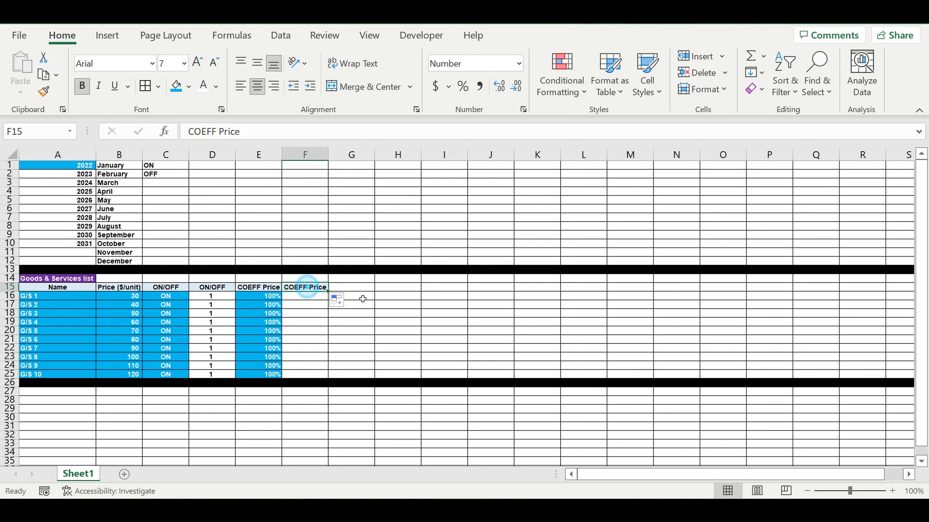
pyautogui.write('Sal')
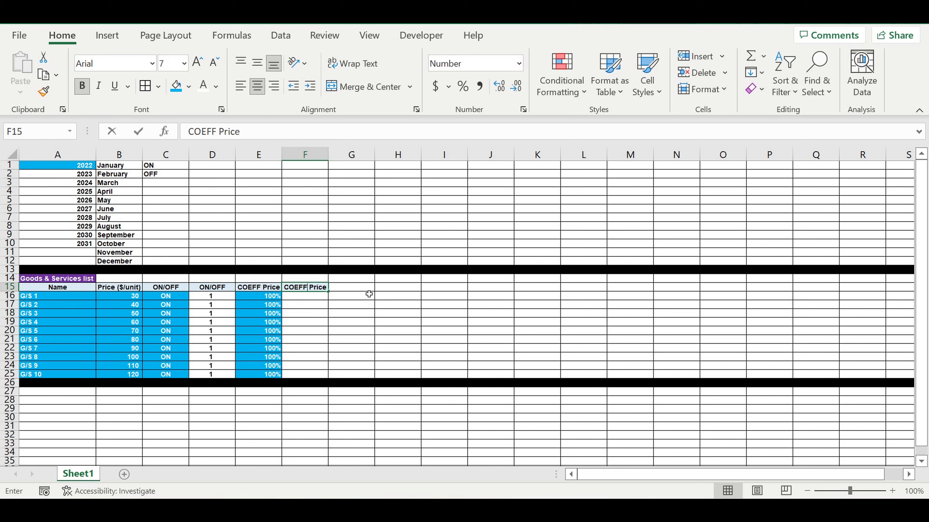
pyautogui.write('es pl')
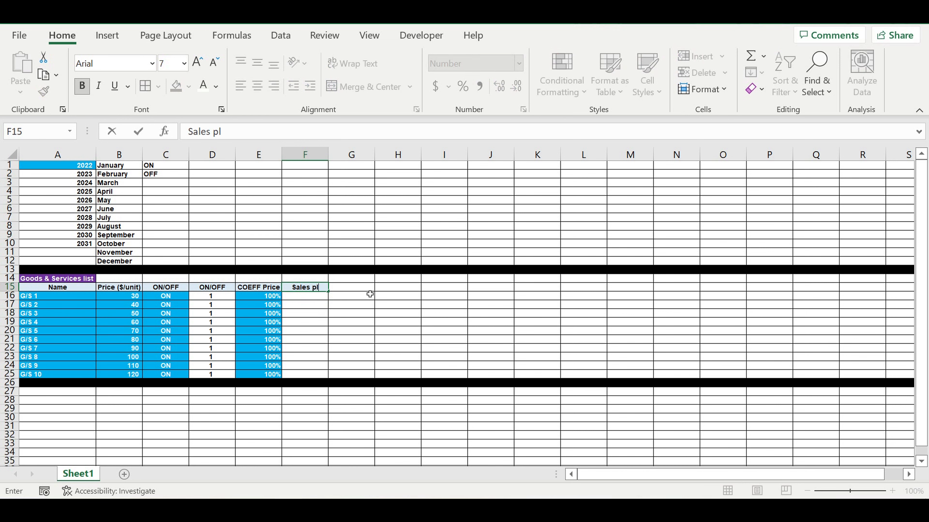
pyautogui.write('anan (unit')
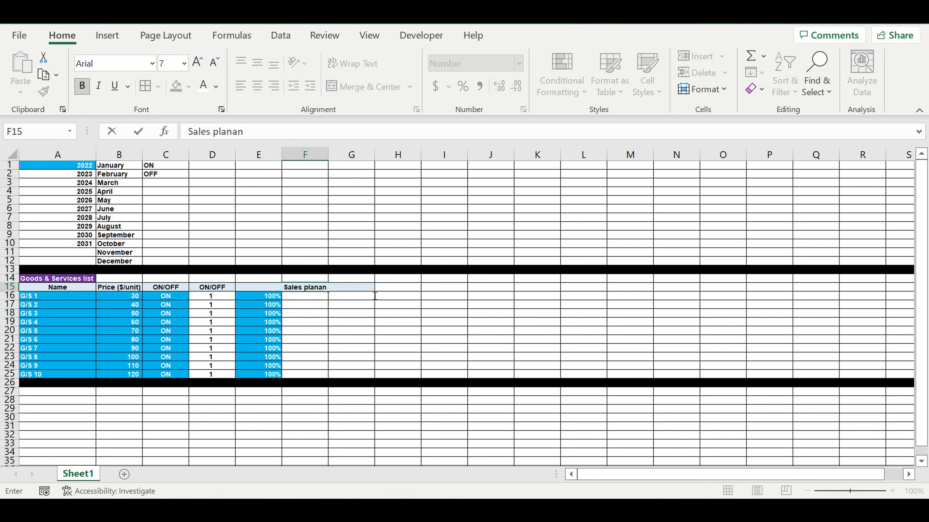
pyautogui.write('s/month)')
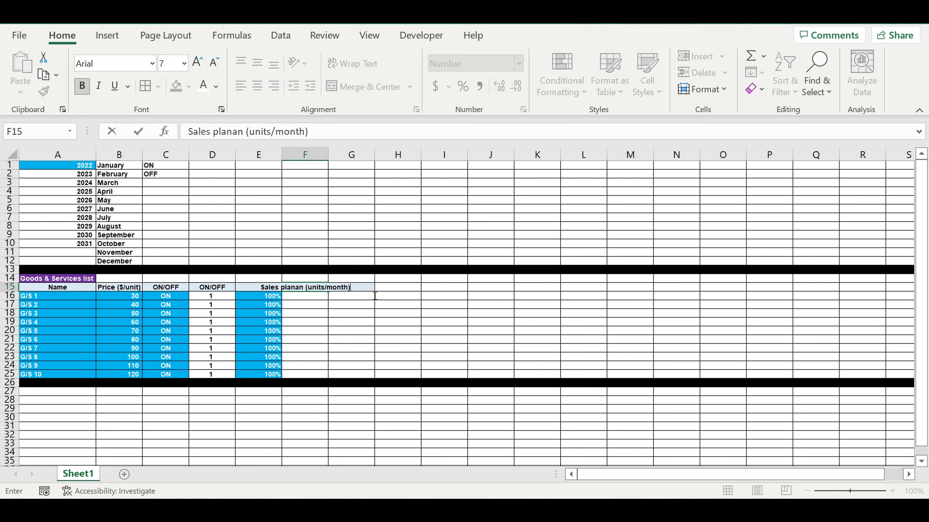
pyautogui.press('Return')
pyautogui.click(396, 338)
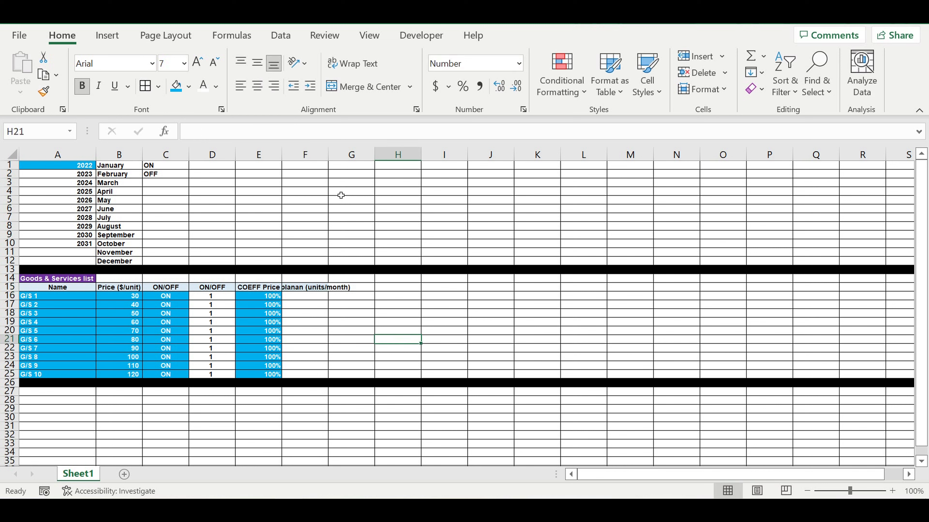
pyautogui.doubleClick(328, 154)
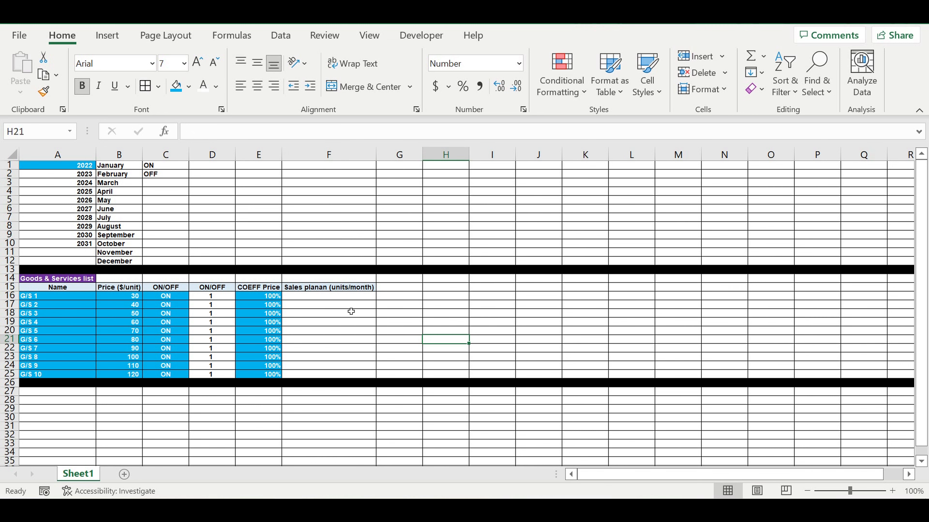
# Correct the F15 heading to read Sales plan (units/month)
pyautogui.click(324, 289)
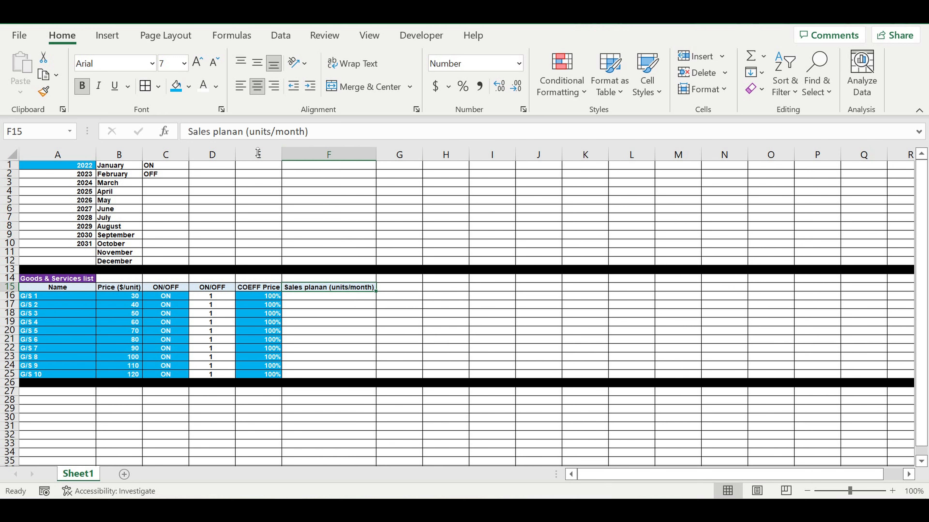
pyautogui.click(244, 132)
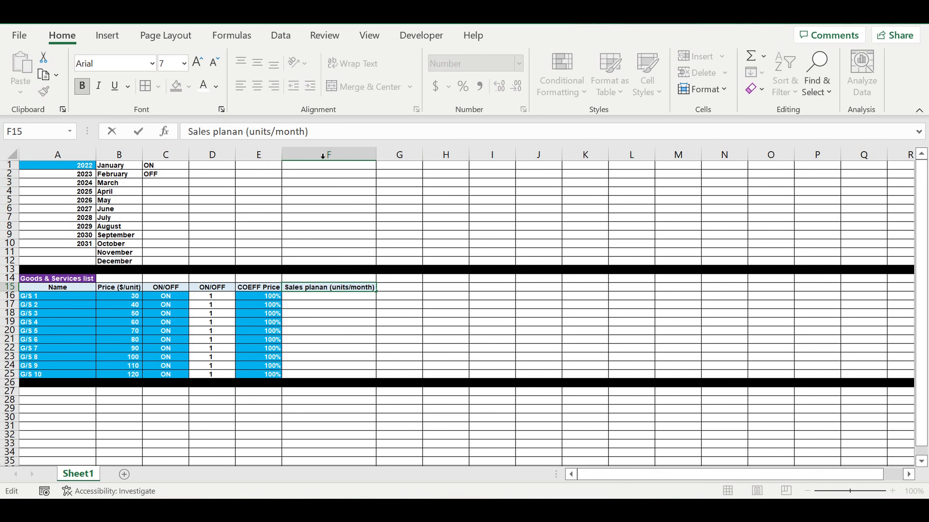
pyautogui.press('BackSpace')
pyautogui.press('BackSpace')
pyautogui.press('BackSpace')
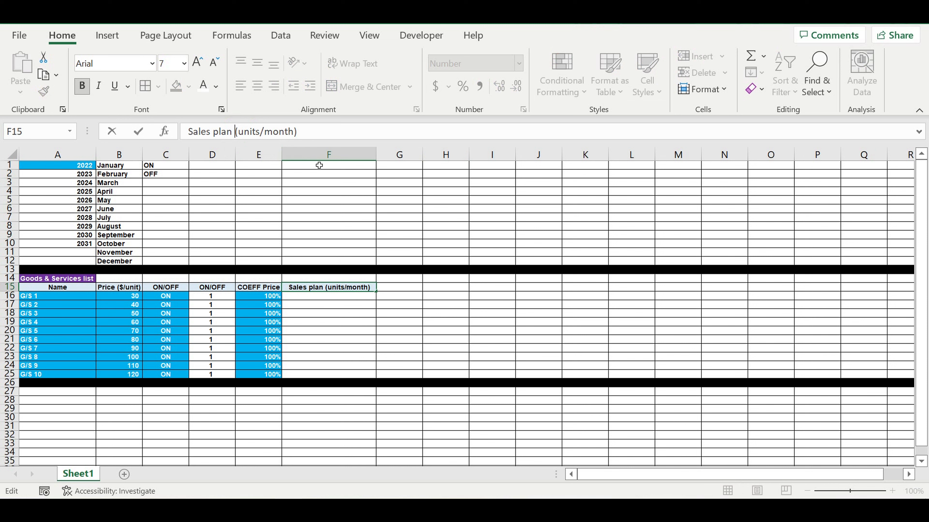
pyautogui.hotkey('ctrl', 'Return')
pyautogui.click(358, 304)
# Enter 4000 in F16 as the monthly sales plan and fill it down through F25
pyautogui.click(321, 295)
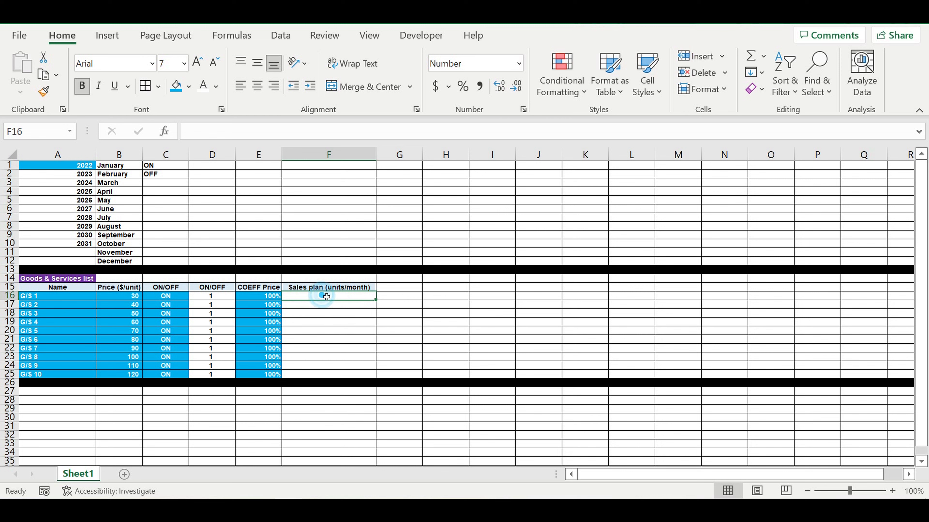
pyautogui.write('4000')
pyautogui.press('Return')
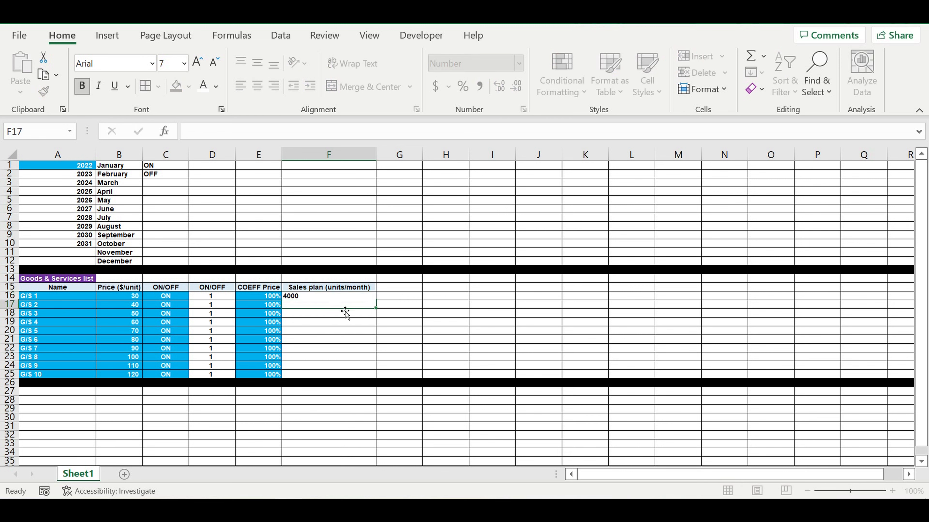
pyautogui.click(342, 297)
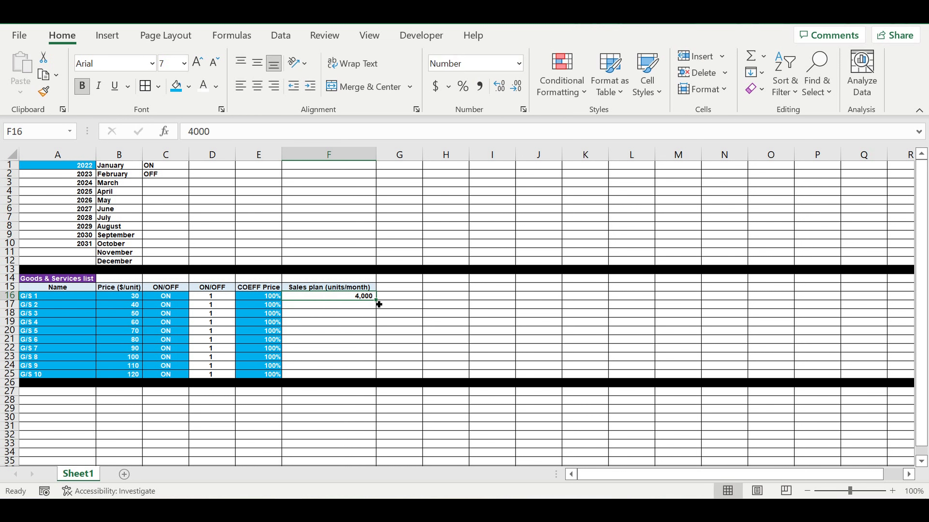
pyautogui.moveTo(380, 304); pyautogui.dragTo(366, 379)
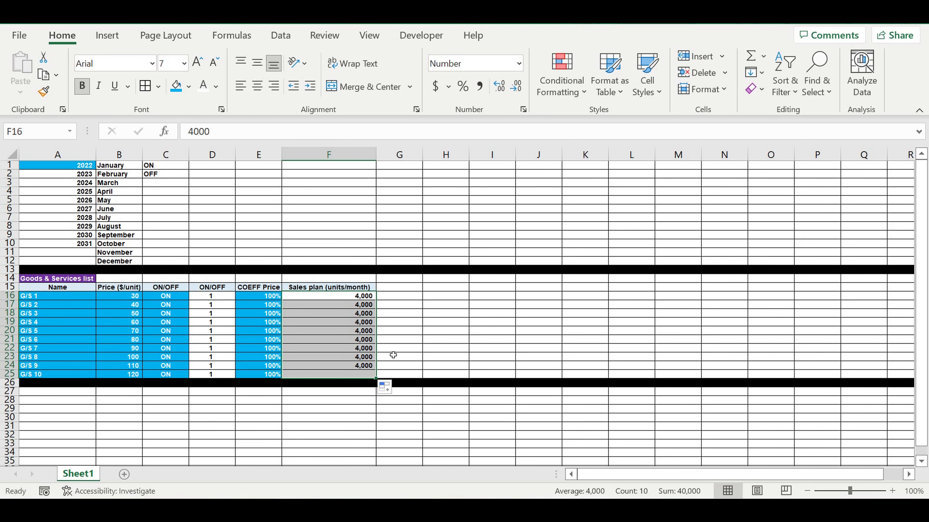
pyautogui.click(406, 340)
# Move the sales plan column F15:F25, including its heading, to G15:G25
pyautogui.moveTo(344, 290); pyautogui.dragTo(344, 374)
pyautogui.hotkey('ctrl', 'x')
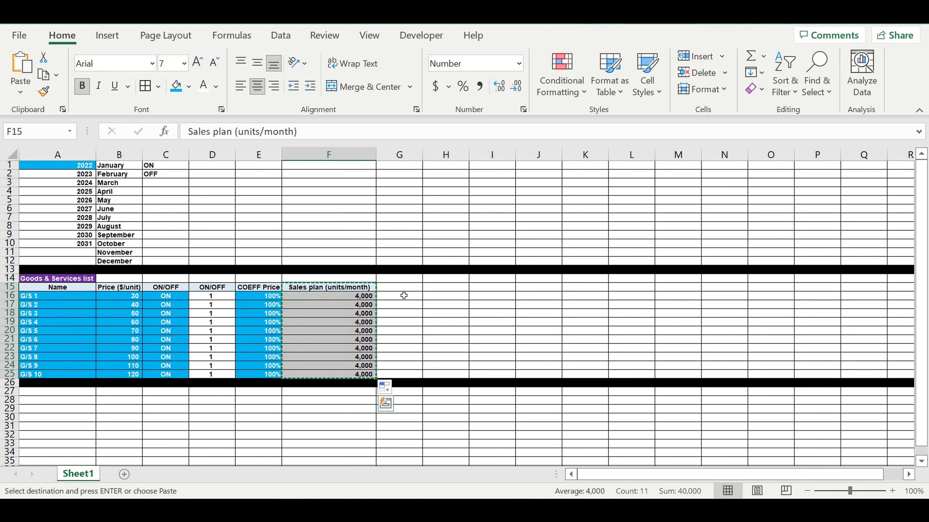
pyautogui.click(399, 290)
pyautogui.hotkey('ctrl', 'v')
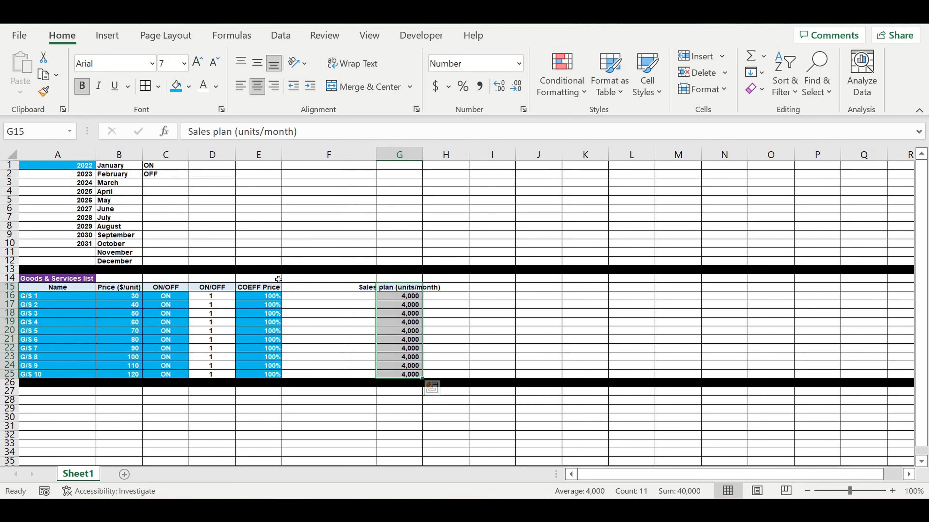
# Autofit column G, then extend the COEFF Price heading into F15 and replace its text with Price FINAL
pyautogui.click(424, 154)
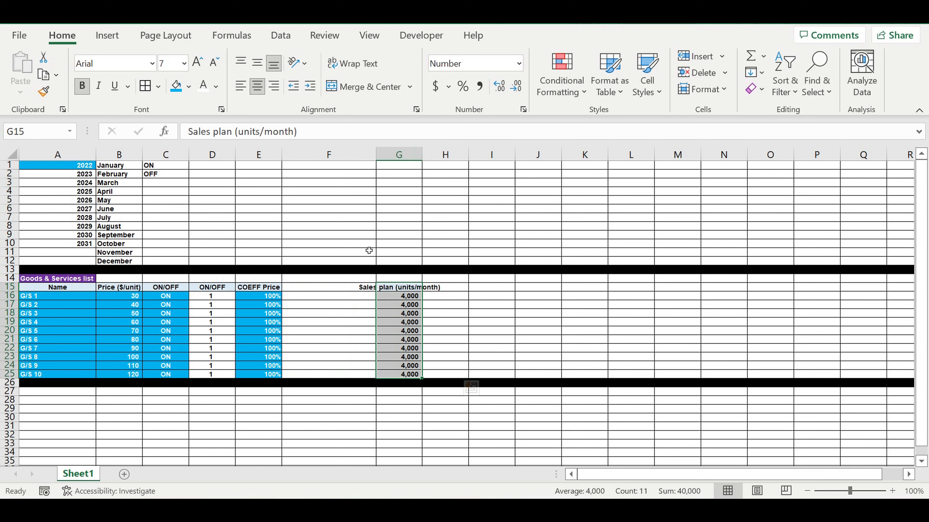
pyautogui.doubleClick(424, 154)
pyautogui.click(270, 287)
pyautogui.moveTo(281, 291); pyautogui.dragTo(366, 293)
pyautogui.click(338, 289)
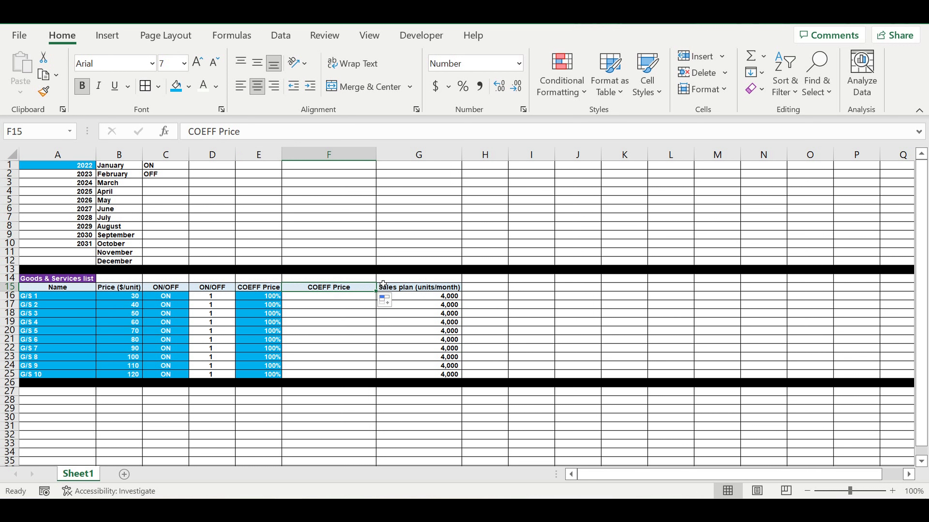
pyautogui.write('Price FINAL')
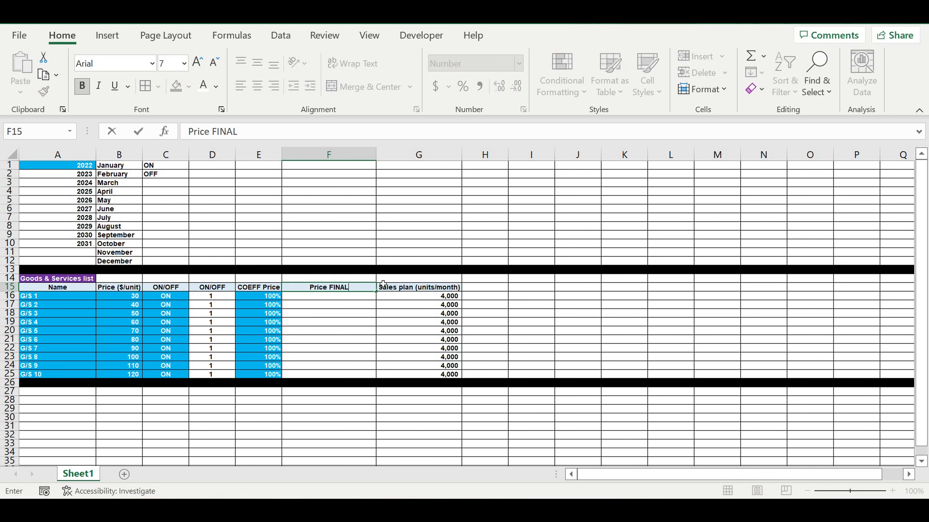
pyautogui.press('Return')
# Calculate the final price in F16 with =B16*D16*E16 and fill the formula down through F25
pyautogui.write('=')
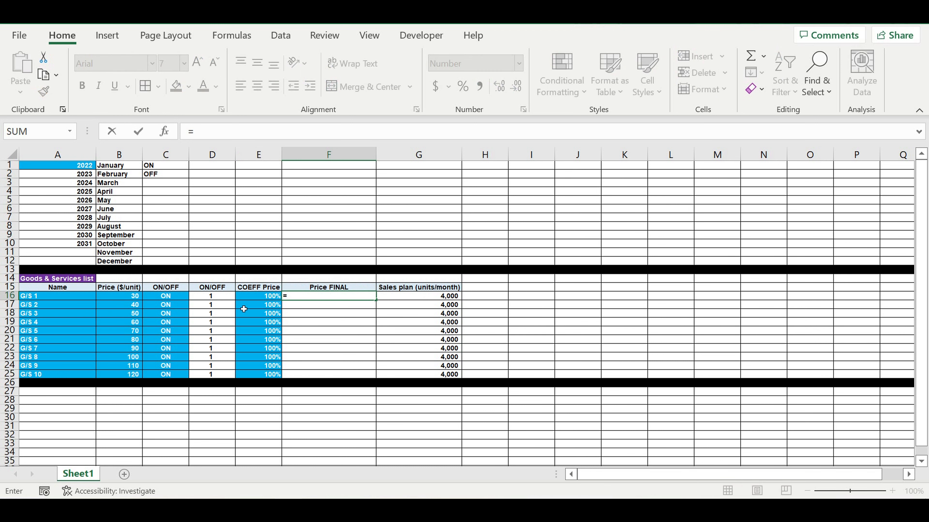
pyautogui.click(121, 299)
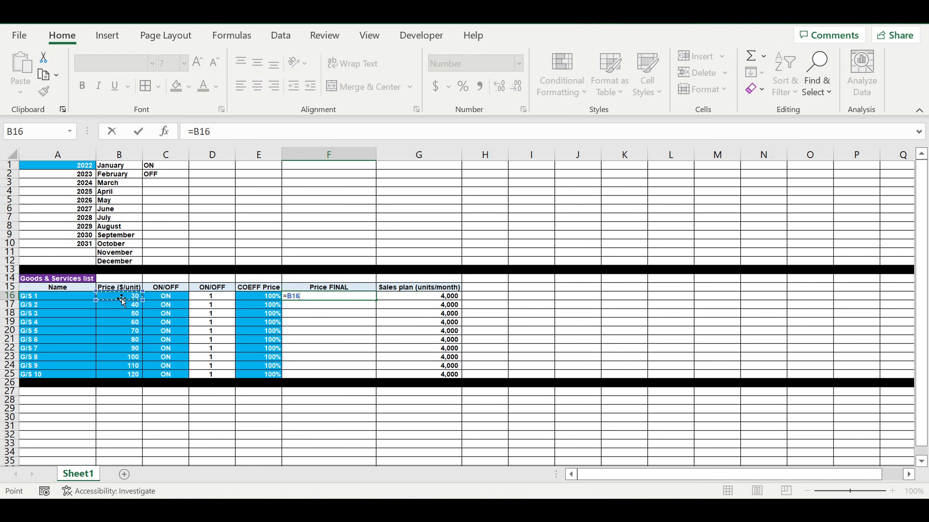
pyautogui.write('*')
pyautogui.click(216, 301)
pyautogui.write('*')
pyautogui.click(267, 298)
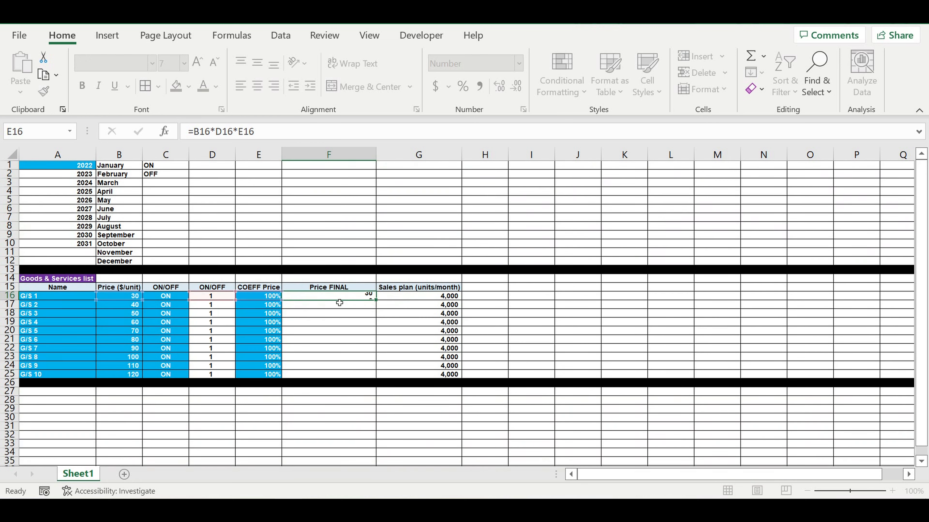
pyautogui.press('Return')
pyautogui.click(364, 297)
pyautogui.moveTo(378, 302); pyautogui.dragTo(375, 377)
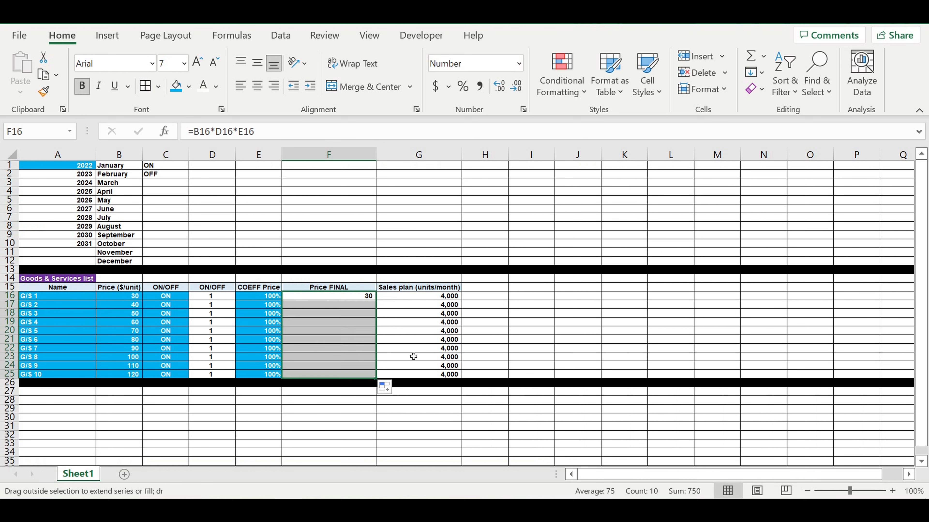
pyautogui.click(411, 348)
# Switch G/S 6 in C21 to OFF and check its final price in F21
pyautogui.click(276, 332)
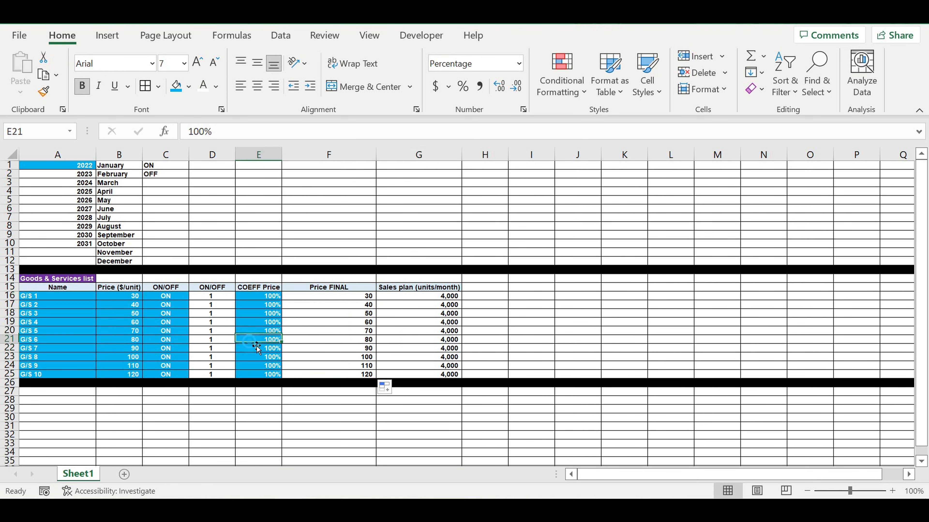
pyautogui.click(166, 340)
pyautogui.click(193, 340)
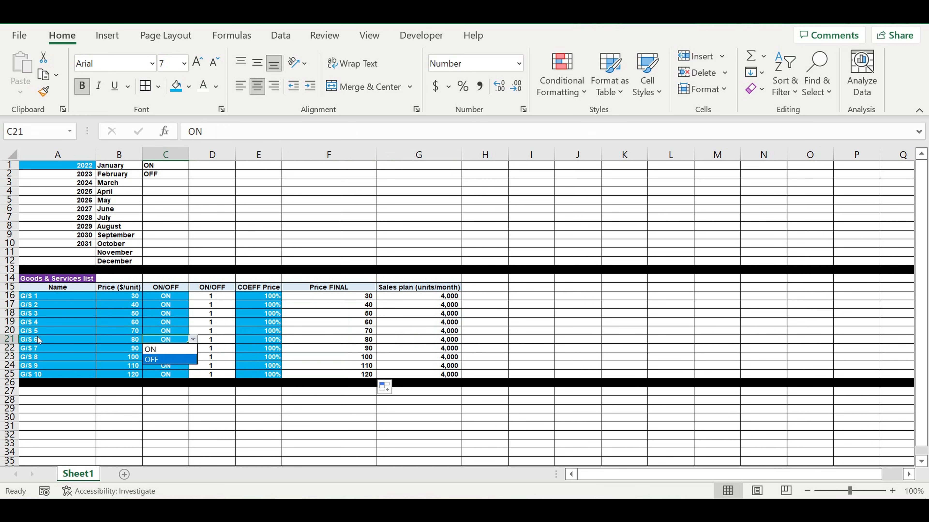
pyautogui.click(149, 360)
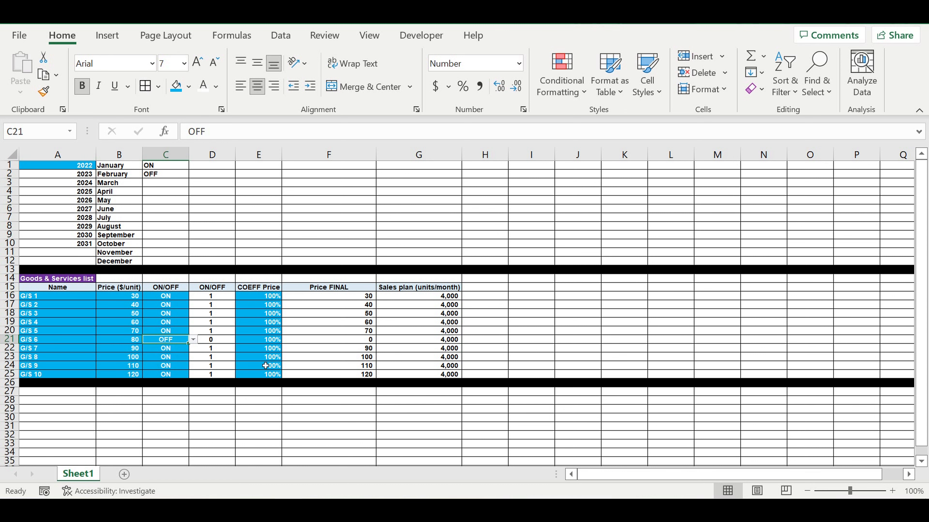
pyautogui.click(360, 341)
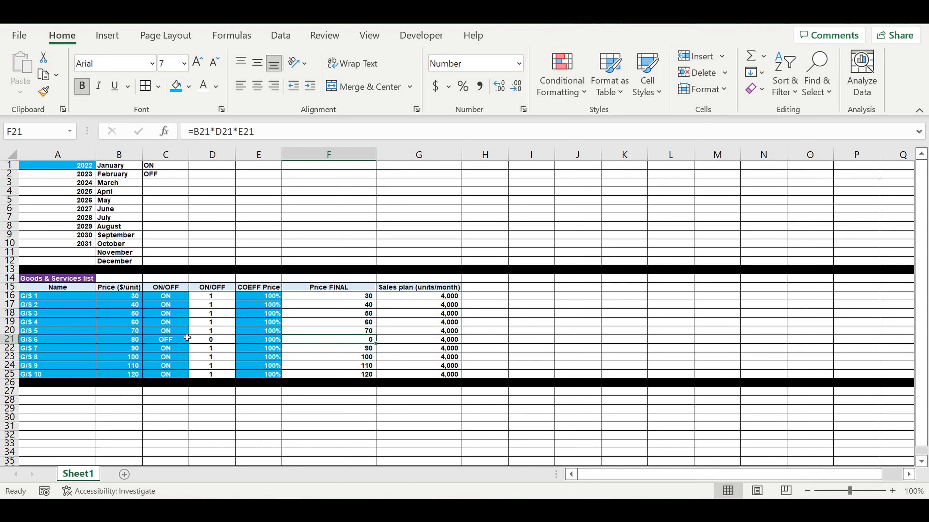
# Switch G/S 6 in C21 back to ON
pyautogui.click(178, 342)
pyautogui.click(193, 340)
pyautogui.click(166, 350)
pyautogui.click(174, 359)
# Set the price coefficient of G/S 6 in E21 to 50% and check its final price
pyautogui.click(259, 342)
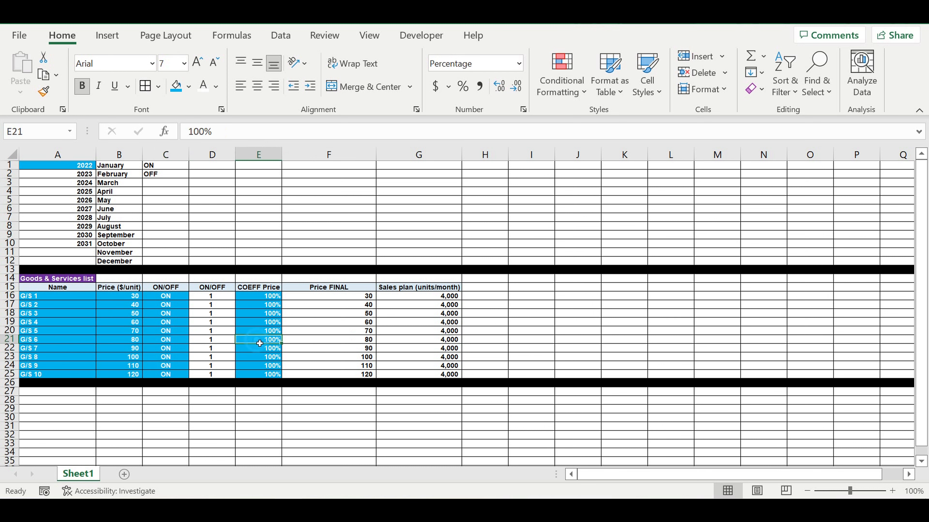
pyautogui.write('50')
pyautogui.press('Return')
pyautogui.click(348, 366)
pyautogui.click(362, 343)
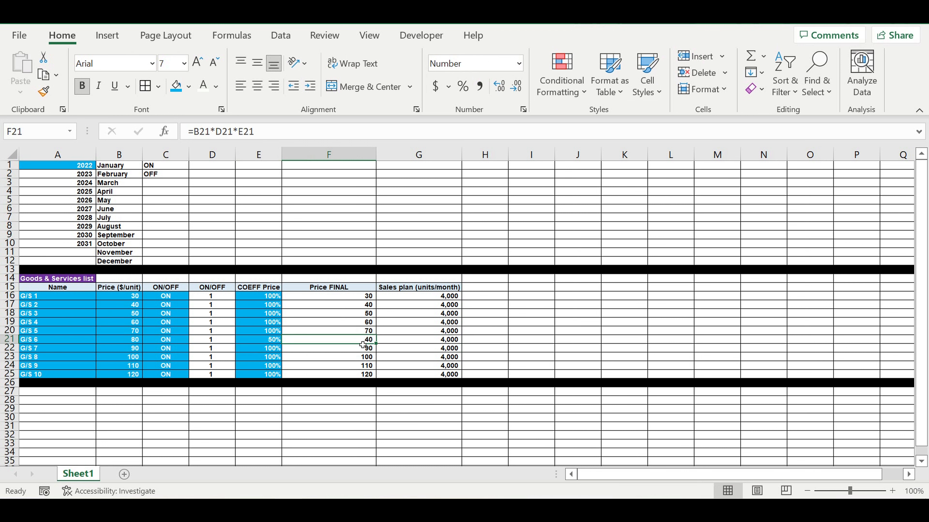
# Restore the price coefficient of G/S 6 in E21 to 100%
pyautogui.click(266, 341)
pyautogui.write('100')
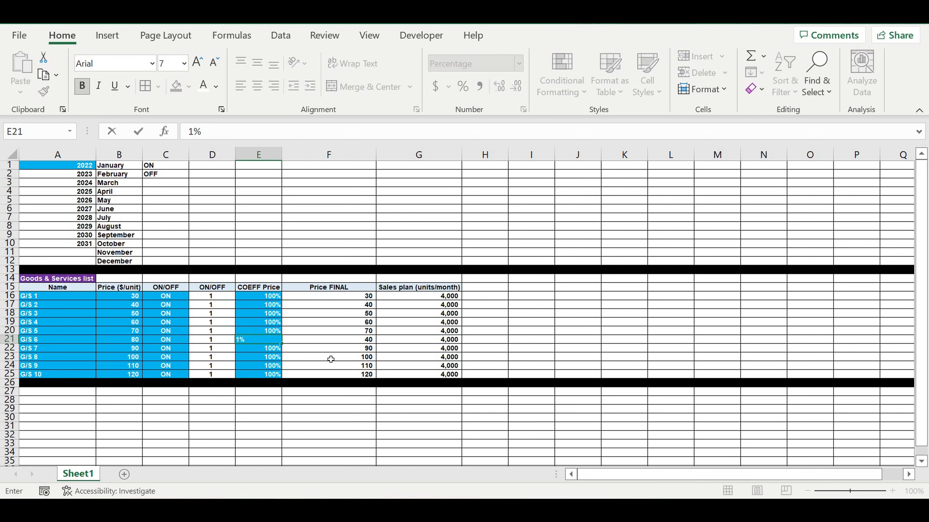
pyautogui.press('Return')
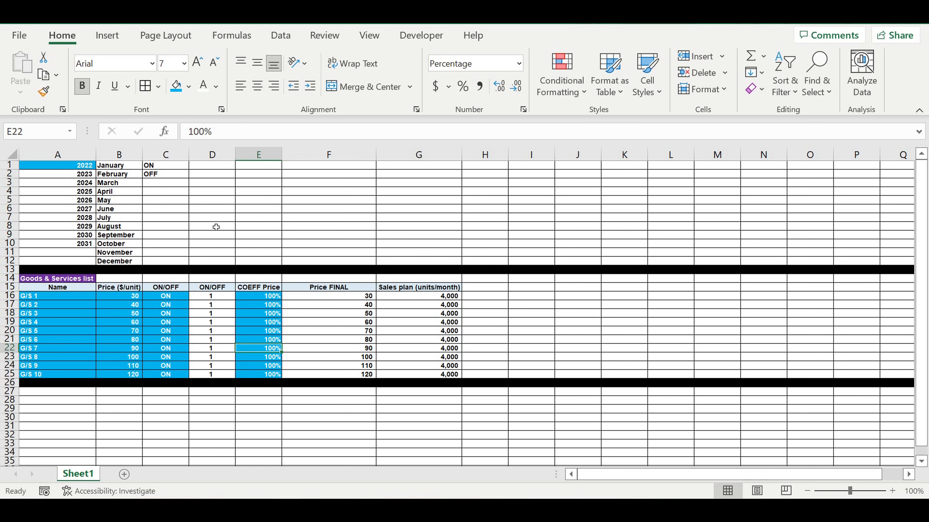
pyautogui.click(353, 306)
# Enter =G16+100 in G17 as the sales plan and fill the formula down through G25
pyautogui.click(398, 289)
pyautogui.click(438, 299)
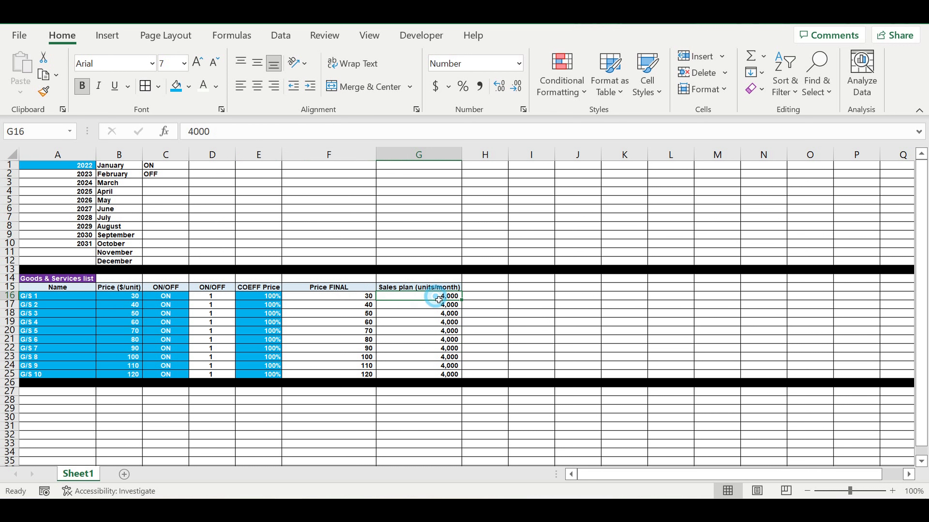
pyautogui.click(439, 314)
pyautogui.click(437, 325)
pyautogui.click(436, 307)
pyautogui.write('=')
pyautogui.click(434, 298)
pyautogui.write('+100')
pyautogui.press('Return')
pyautogui.click(435, 305)
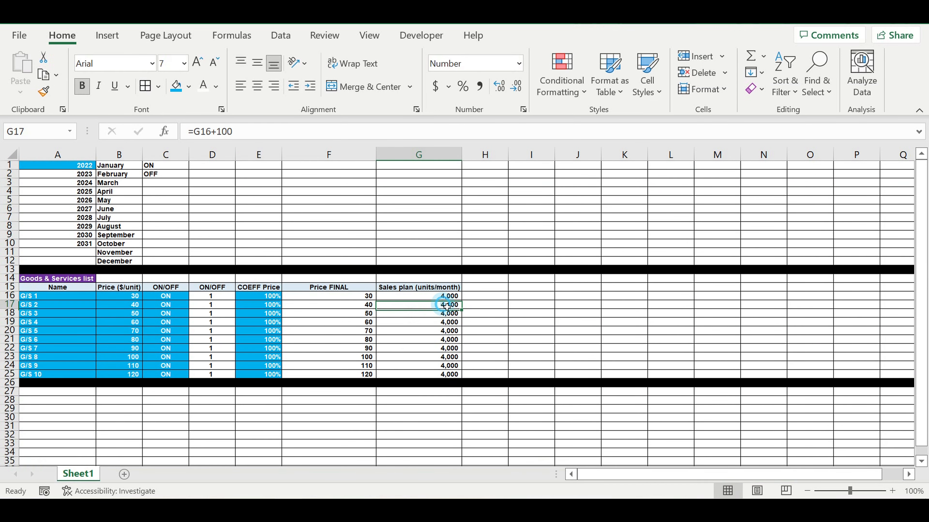
pyautogui.moveTo(465, 311); pyautogui.dragTo(466, 377)
# Give the sales plan cells G16:G25 a blue fill with white text and replace their formulas with pasted values
pyautogui.moveTo(431, 297); pyautogui.dragTo(433, 378)
pyautogui.click(176, 86)
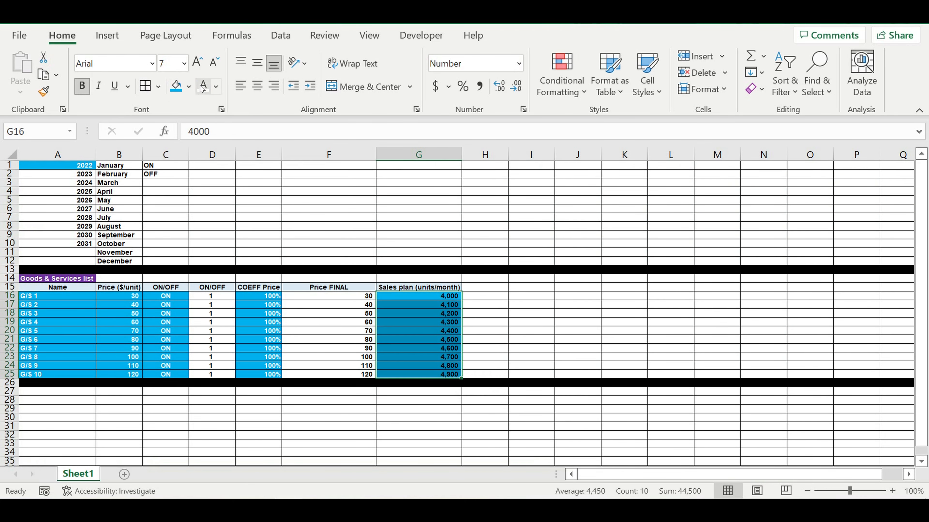
pyautogui.rightClick(427, 307)
pyautogui.click(469, 106)
pyautogui.rightClick(428, 371)
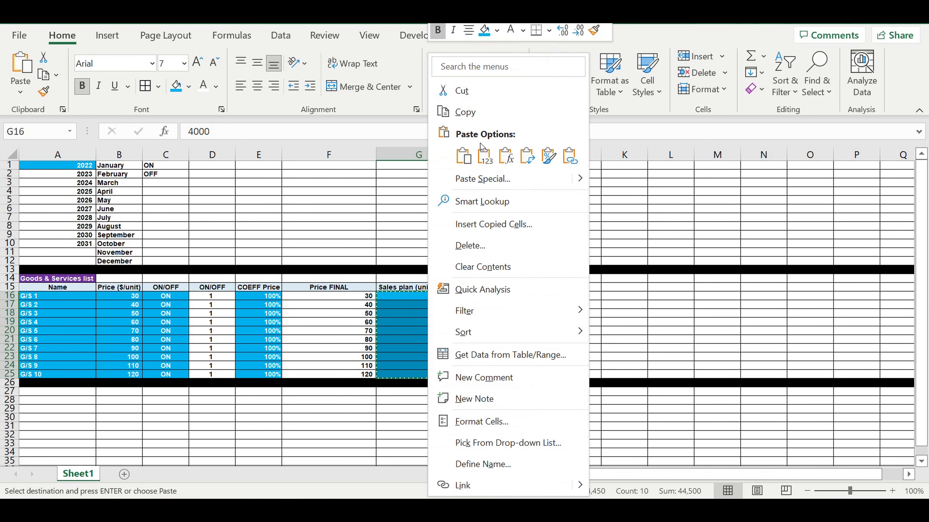
pyautogui.click(483, 155)
pyautogui.click(479, 297)
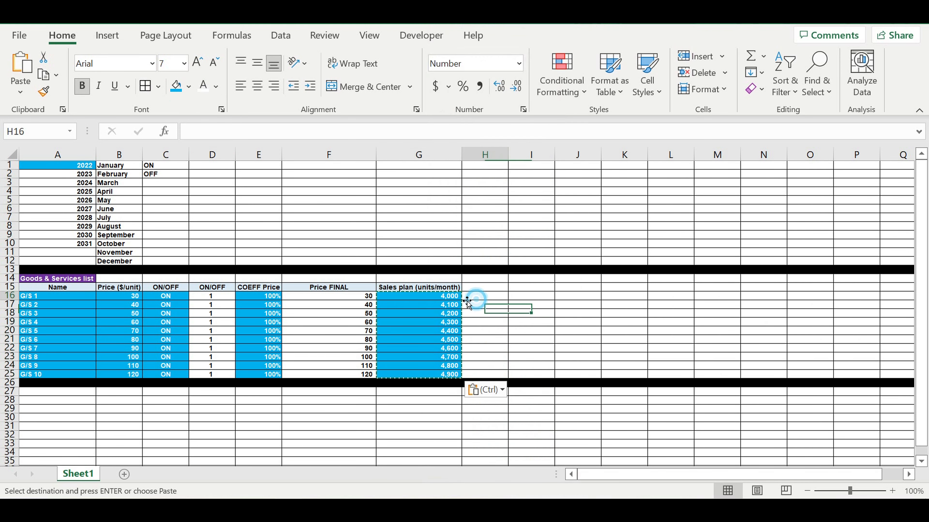
# Extend the sales plan heading into H15, replace its text with Sale plan COEFF, and autofit column H
pyautogui.click(450, 289)
pyautogui.moveTo(462, 292); pyautogui.dragTo(504, 297)
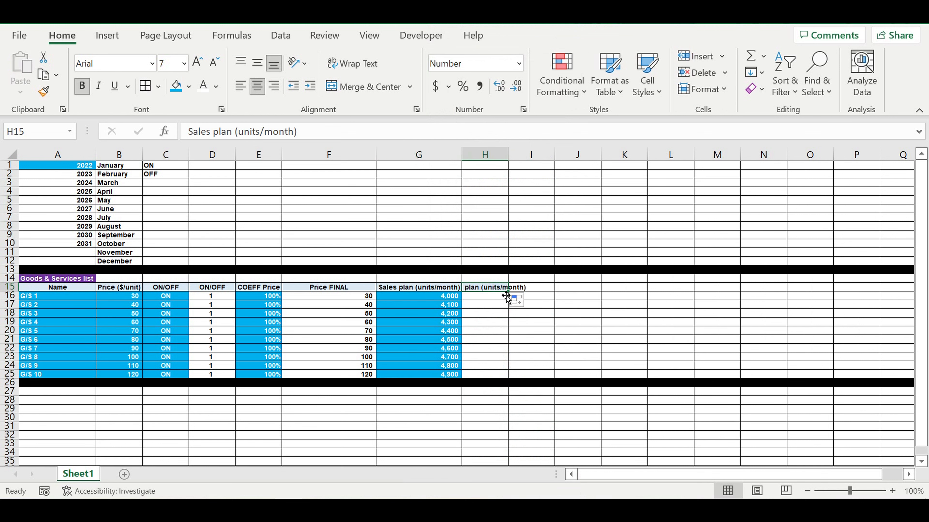
pyautogui.write('Sale plan COEFF')
pyautogui.press('Return')
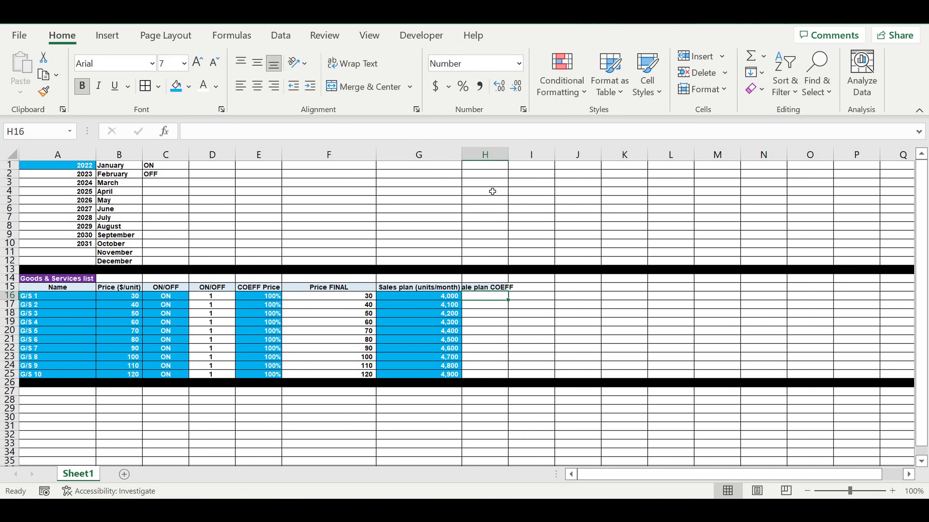
pyautogui.doubleClick(509, 155)
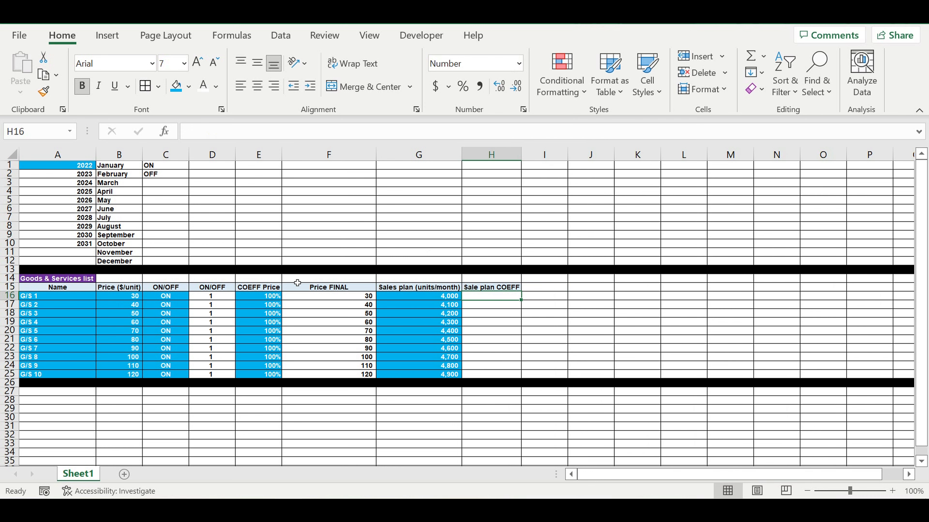
# Copy the price coefficients in E16:E25 to H16:H25 under Sale plan COEFF
pyautogui.moveTo(268, 296); pyautogui.dragTo(266, 377)
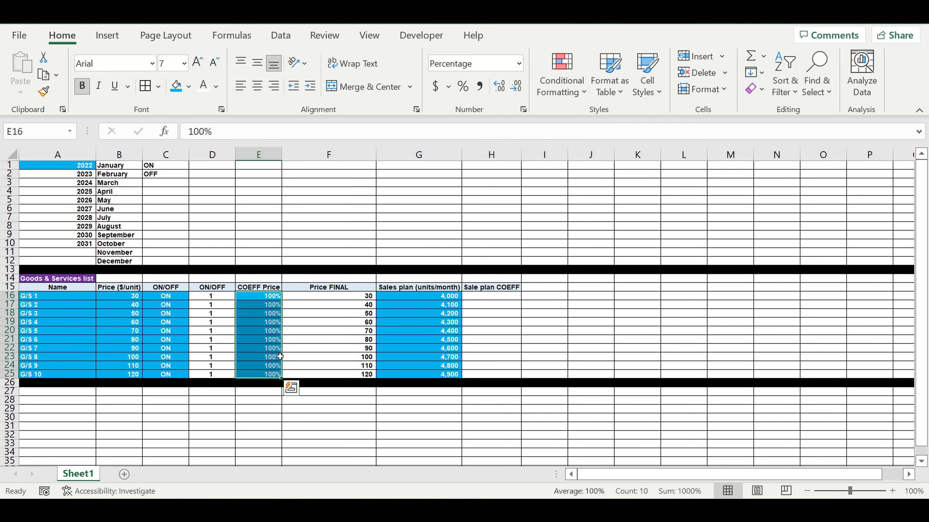
pyautogui.hotkey('ctrl', 'c')
pyautogui.click(490, 300)
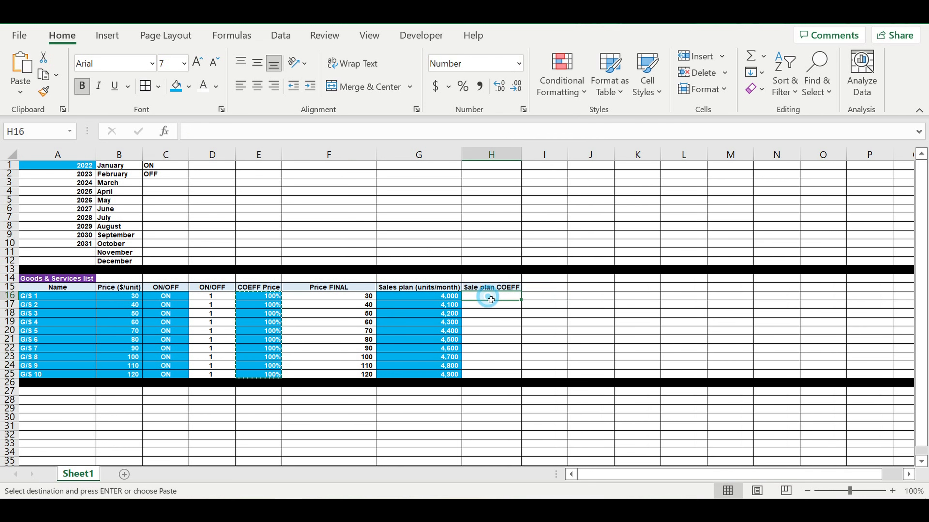
pyautogui.hotkey('ctrl', 'v')
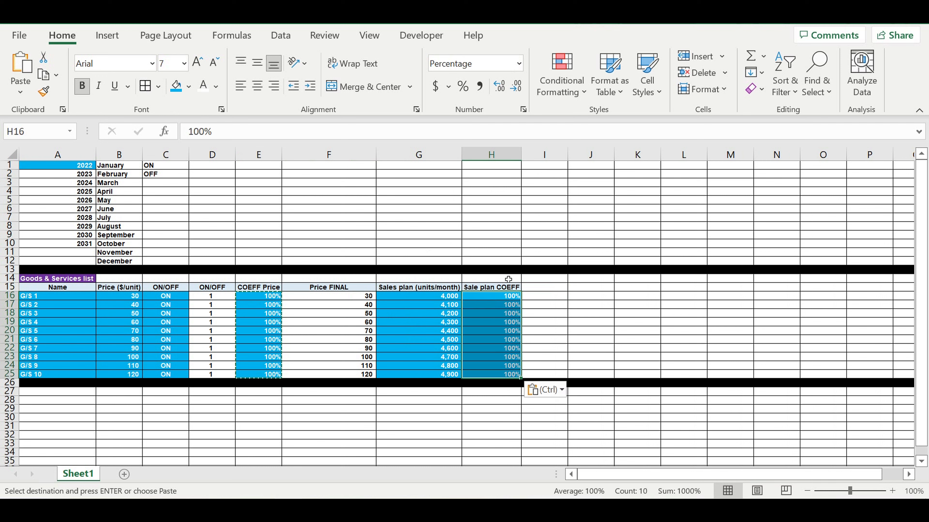
pyautogui.click(559, 310)
# Extend the heading format from H15 rightward, enter Sales plan FINAL in I15, and autofit column I
pyautogui.click(514, 290)
pyautogui.moveTo(521, 292); pyautogui.dragTo(556, 291)
pyautogui.click(554, 290)
pyautogui.write('Sales pla')
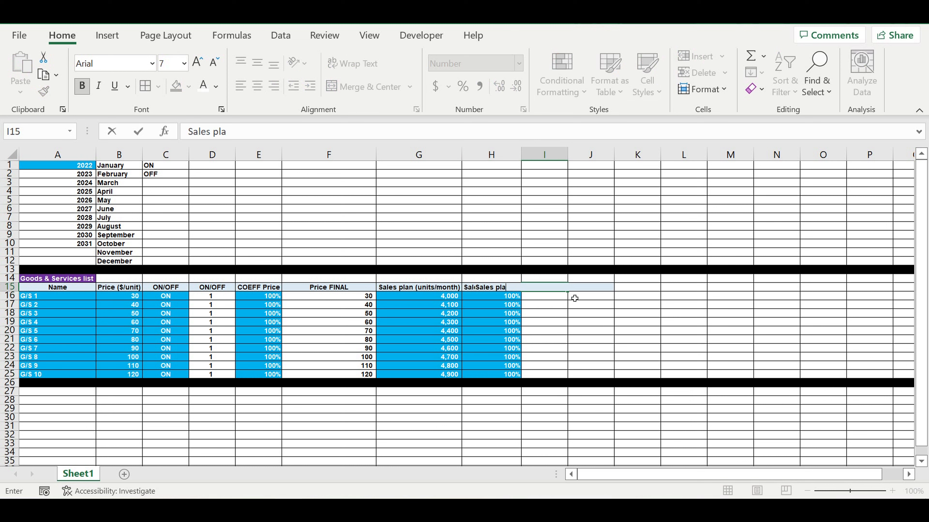
pyautogui.write('FINAl')
pyautogui.press('Return')
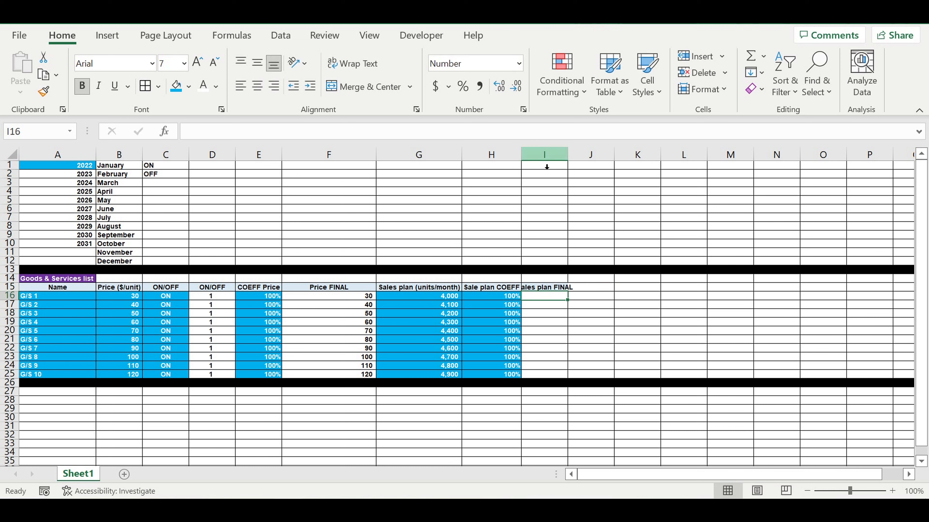
pyautogui.moveTo(524, 157); pyautogui.dragTo(525, 158)
pyautogui.doubleClick(568, 160)
pyautogui.click(612, 280)
# Calculate the final sales plan in I16 with =D16*G16*H16 and fill the formula down through I25
pyautogui.click(557, 297)
pyautogui.write('=')
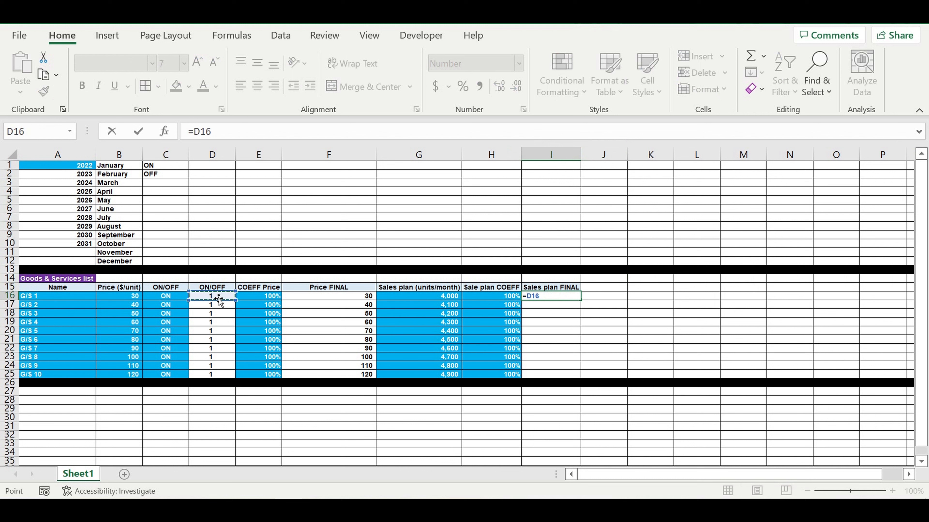
pyautogui.write('*')
pyautogui.click(440, 299)
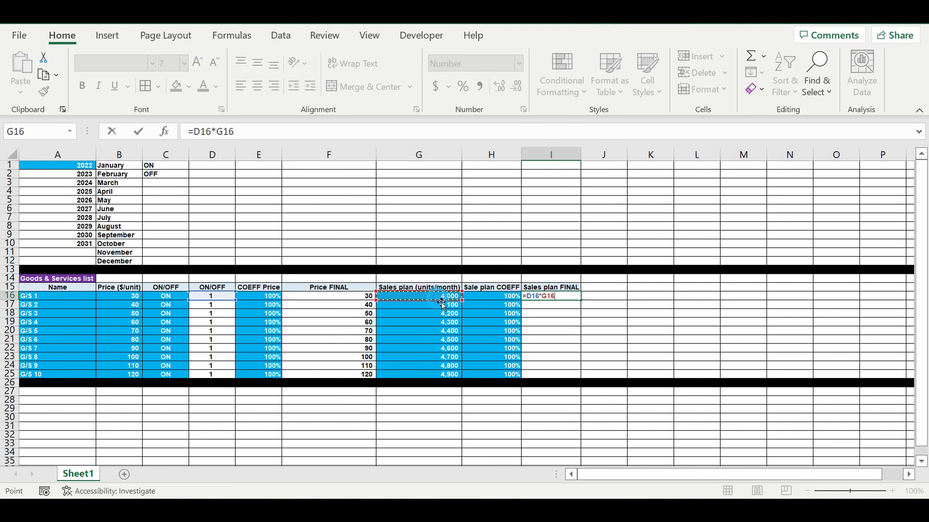
pyautogui.write('*')
pyautogui.click(501, 299)
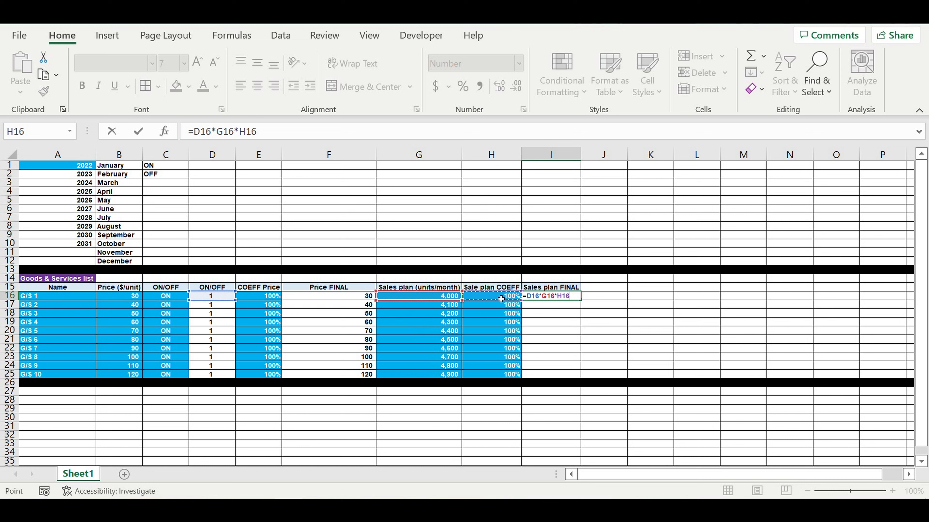
pyautogui.press('Return')
pyautogui.click(561, 299)
pyautogui.moveTo(582, 302); pyautogui.dragTo(580, 379)
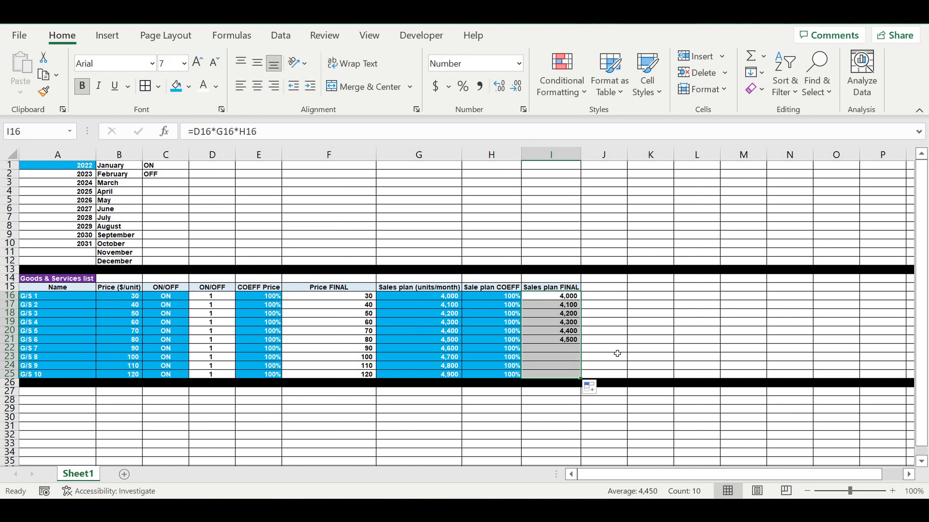
pyautogui.click(613, 339)
pyautogui.click(567, 316)
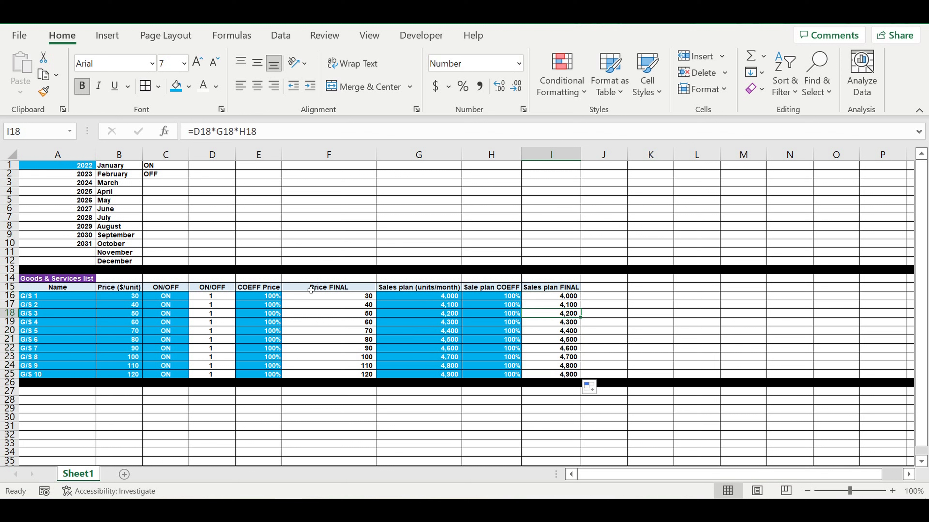
# Switch G/S 4 in C19 to OFF
pyautogui.click(178, 326)
pyautogui.click(193, 323)
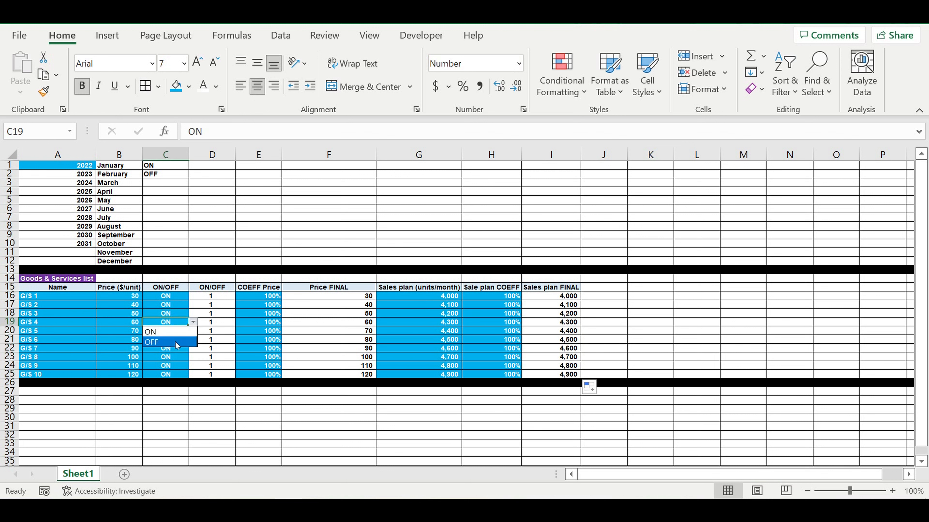
pyautogui.click(177, 343)
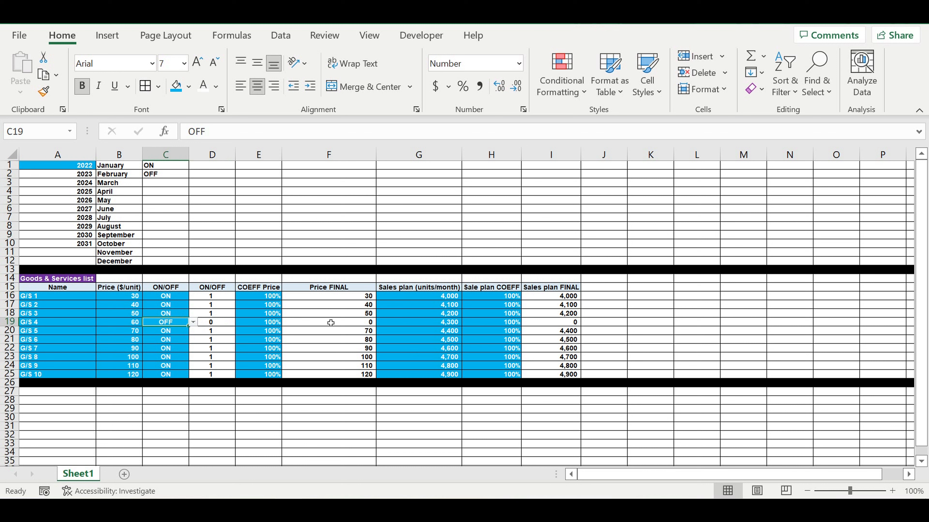
# Switch G/S 4 in C19 back to ON
pyautogui.click(193, 323)
pyautogui.click(177, 334)
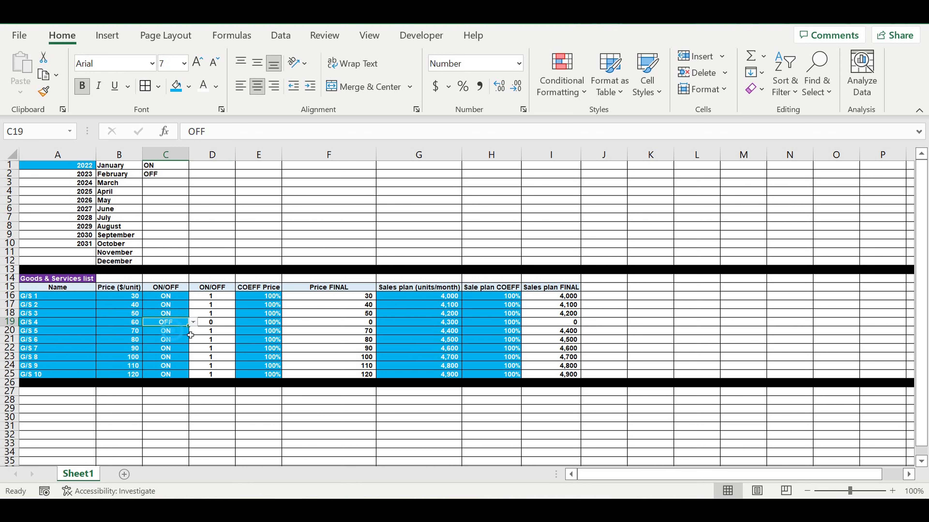
# Try a 200% sale plan coefficient for G/S 4 in H19, and restore it to 100%
pyautogui.click(502, 324)
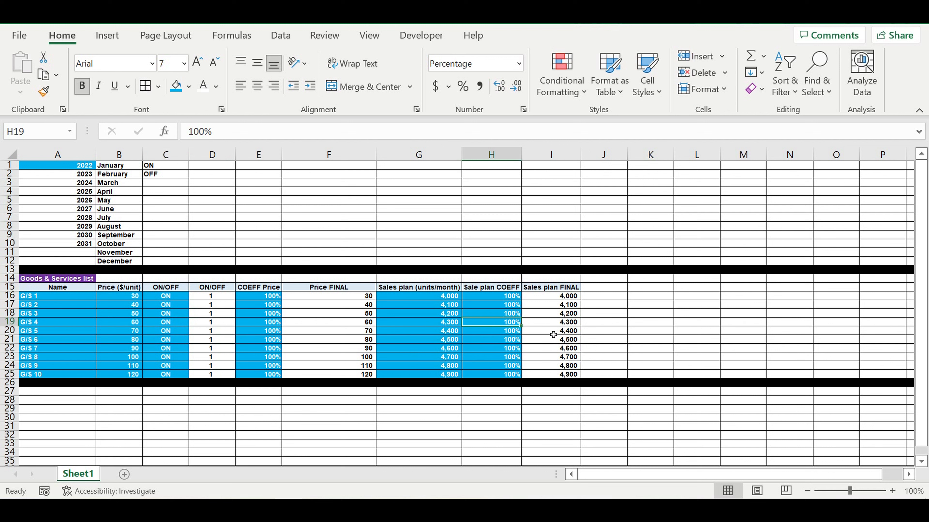
pyautogui.write('200')
pyautogui.press('Return')
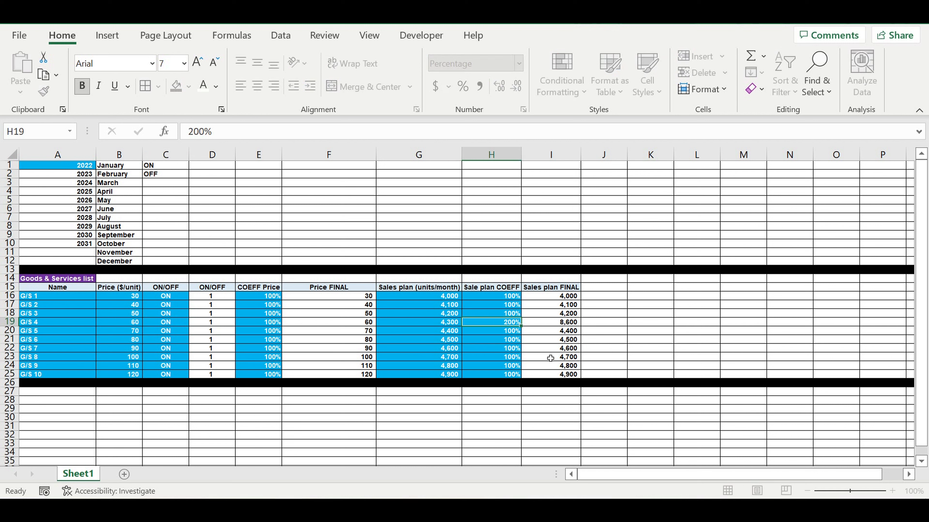
pyautogui.click(550, 358)
pyautogui.click(514, 324)
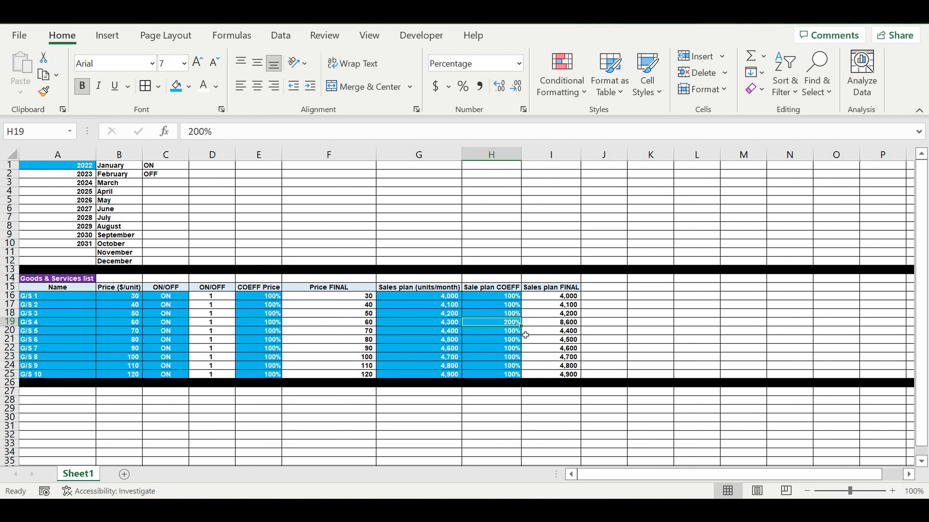
pyautogui.write('100')
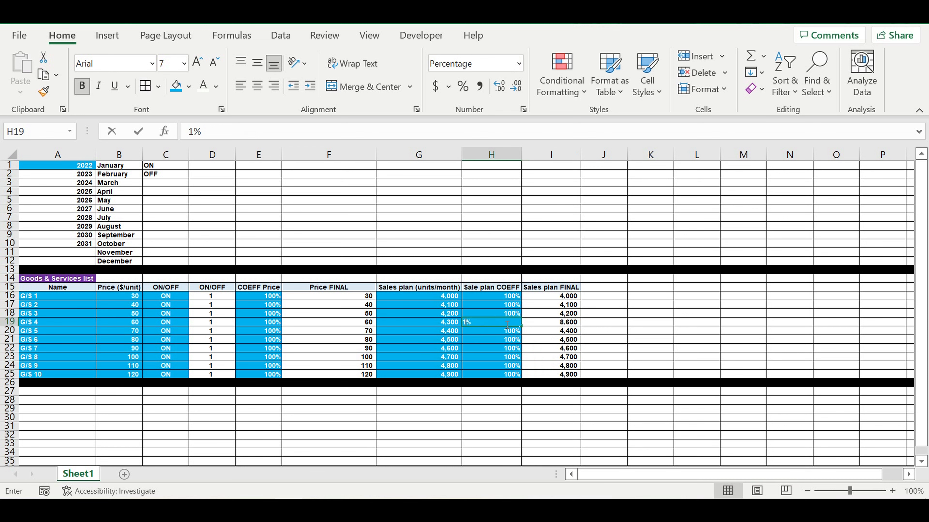
pyautogui.press('Return')
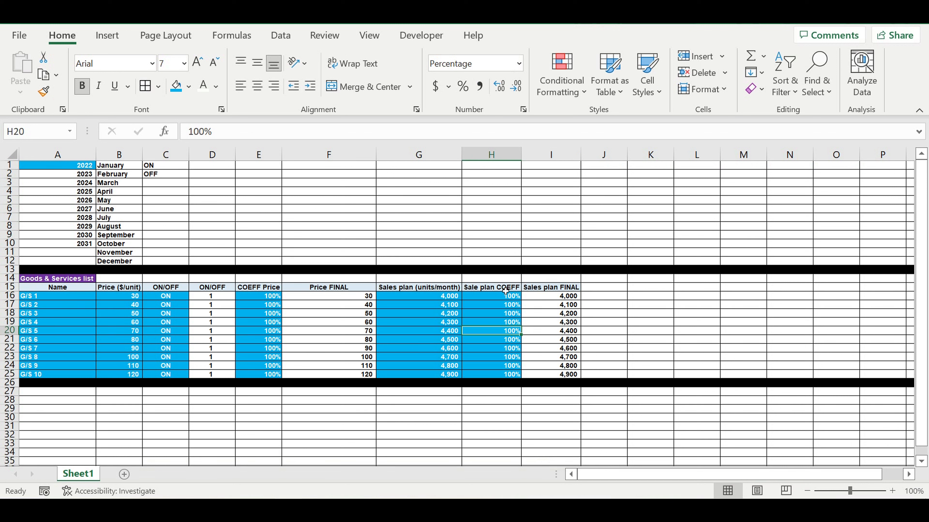
pyautogui.click(591, 331)
pyautogui.click(647, 317)
# Extend the heading format from I15 to J15, enter Cost of Sale (COS/unit) there, and autofit column J
pyautogui.click(561, 284)
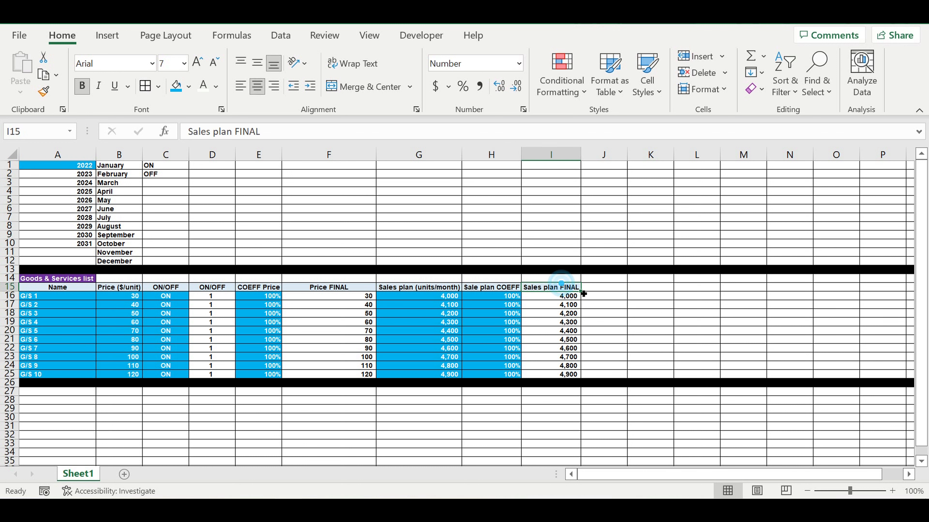
pyautogui.moveTo(584, 295); pyautogui.dragTo(621, 296)
pyautogui.write('C')
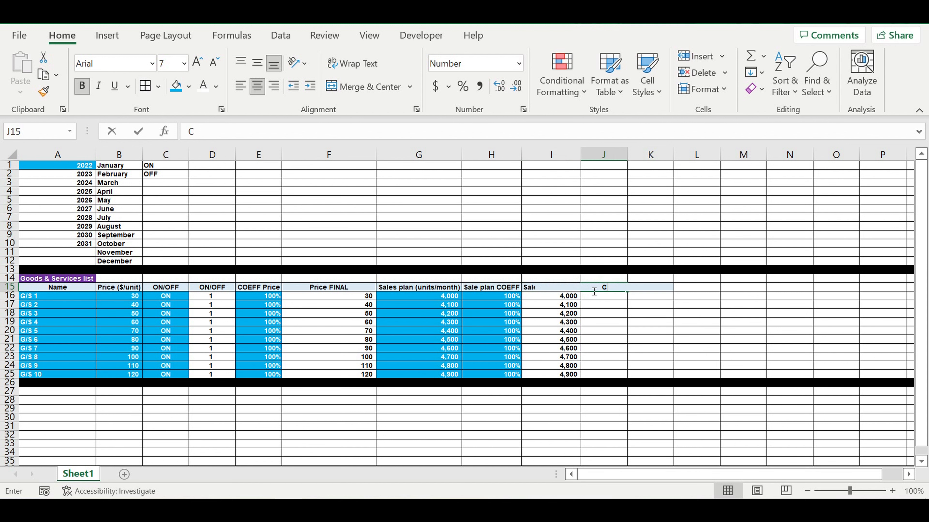
pyautogui.write('ost of Sale')
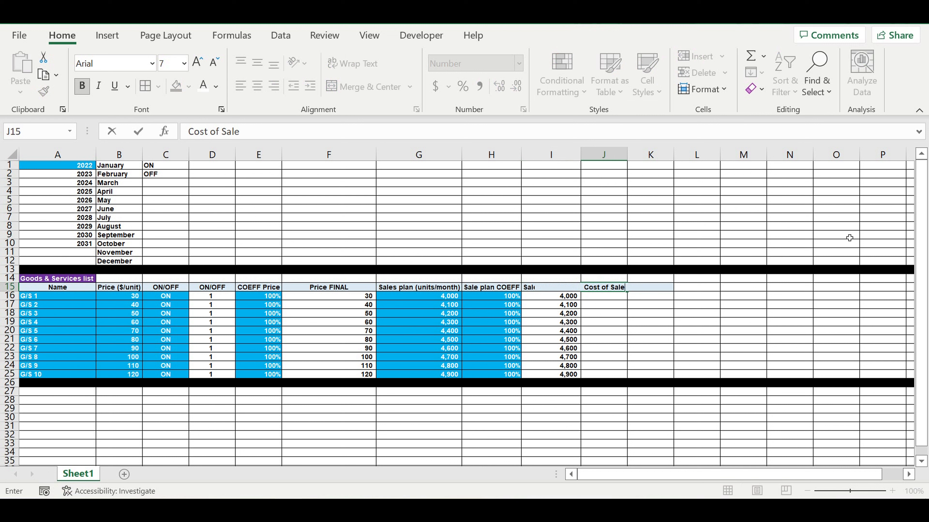
pyautogui.write(' (COS/unit)')
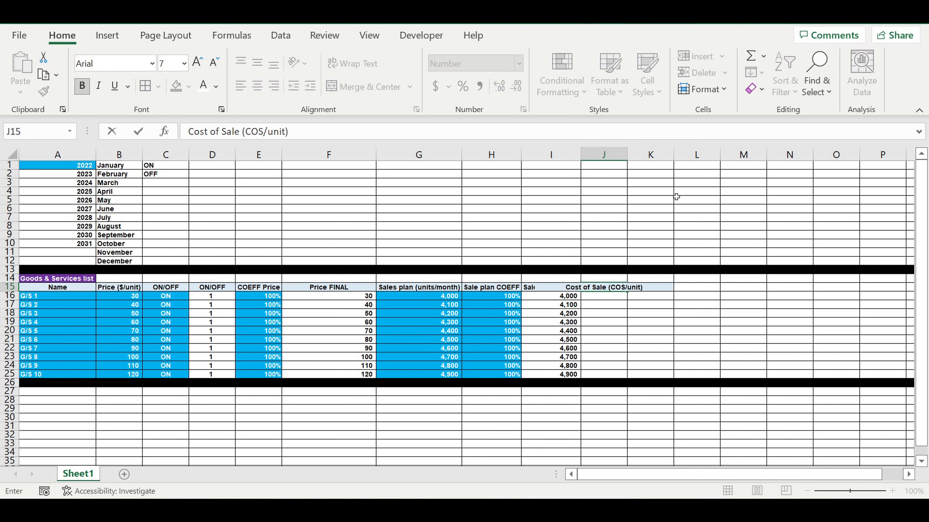
pyautogui.press('Return')
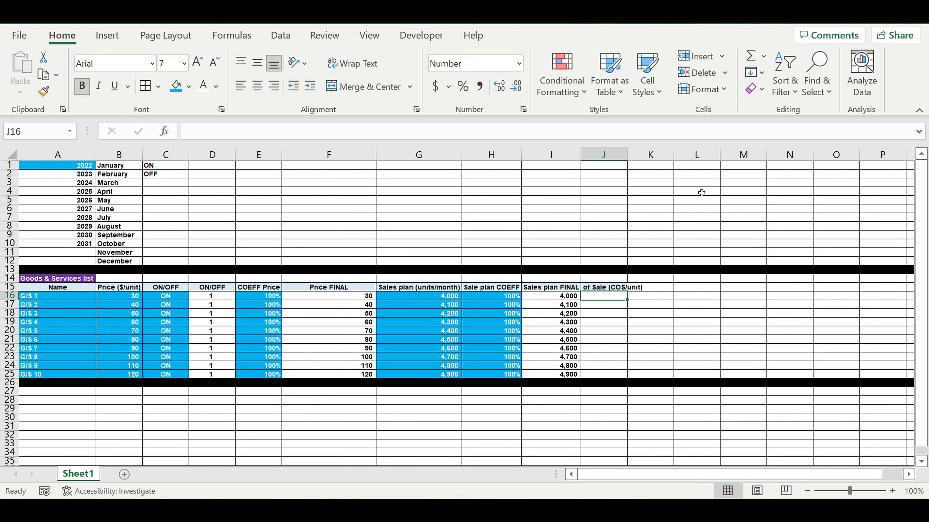
pyautogui.doubleClick(634, 157)
pyautogui.click(644, 311)
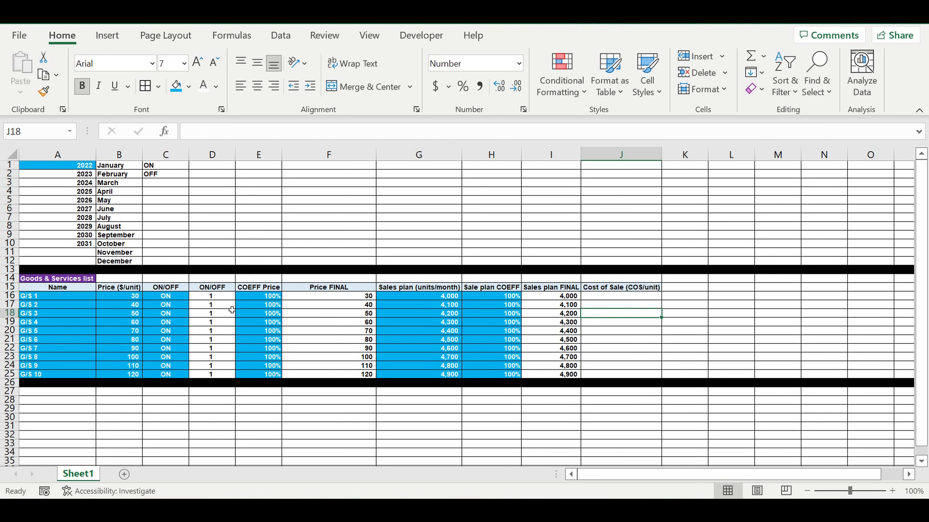
pyautogui.moveTo(134, 298); pyautogui.dragTo(138, 374)
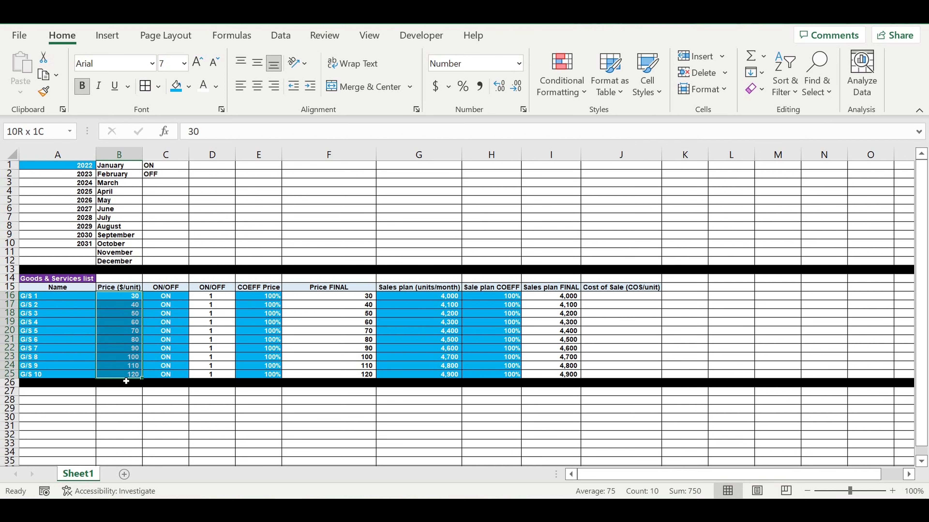
pyautogui.click(432, 299)
pyautogui.moveTo(553, 297); pyautogui.dragTo(553, 340)
pyautogui.moveTo(352, 301); pyautogui.dragTo(371, 366)
pyautogui.moveTo(552, 298); pyautogui.dragTo(554, 375)
pyautogui.click(639, 332)
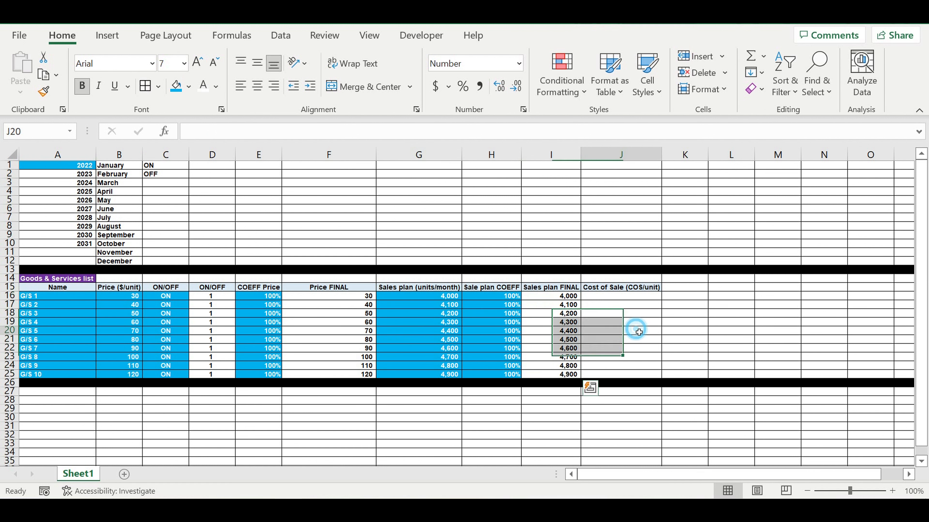
# Format J16 as a percentage and enter 20% as the cost of sale for G/S 1
pyautogui.click(641, 298)
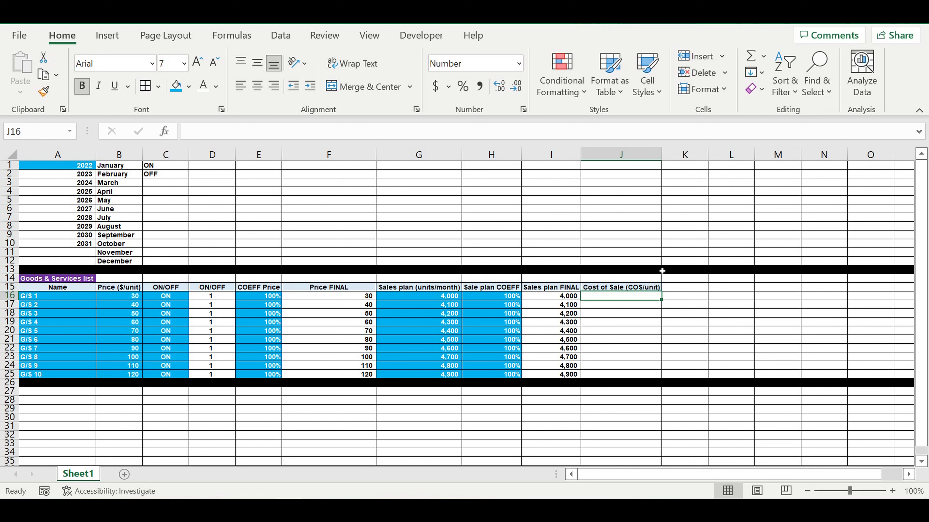
pyautogui.click(462, 86)
pyautogui.write('20')
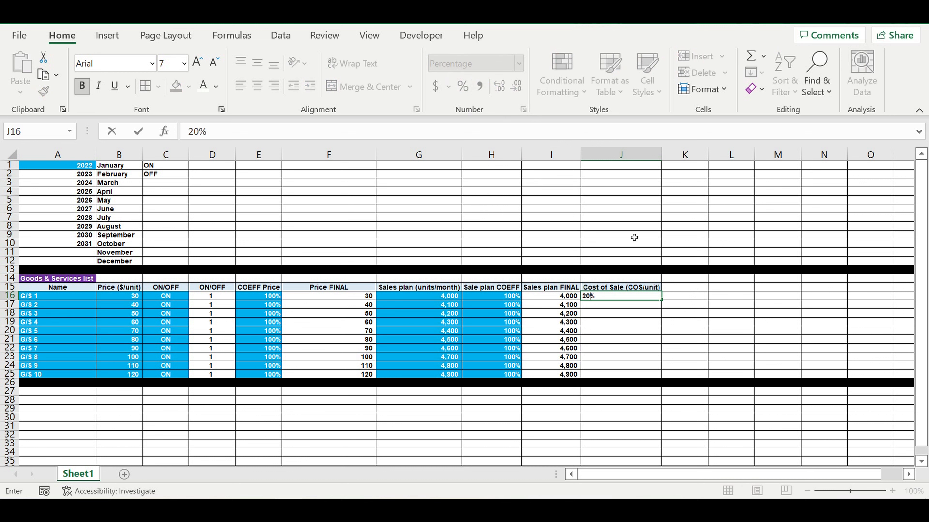
pyautogui.click(636, 304)
pyautogui.click(645, 297)
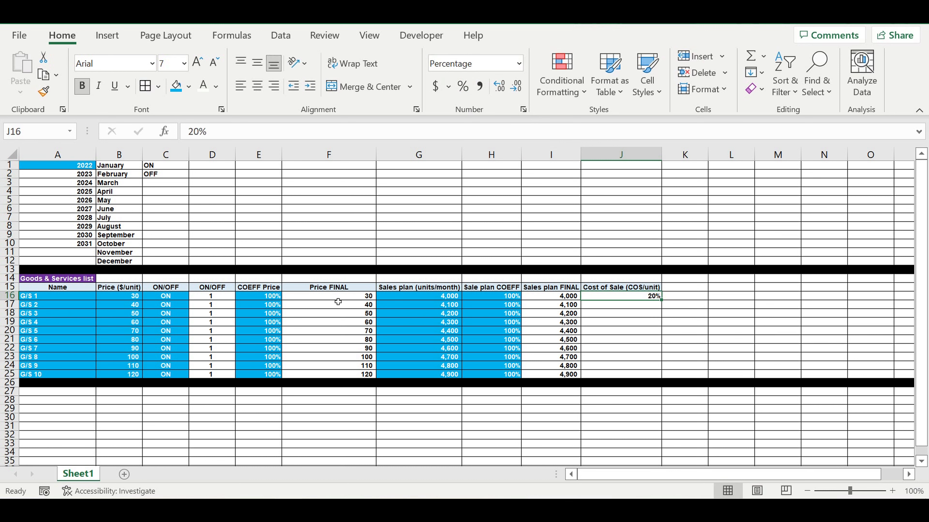
# Apply the blue fill and white font to J16 and copy the cell down through J25
pyautogui.click(342, 299)
pyautogui.click(625, 296)
pyautogui.click(176, 87)
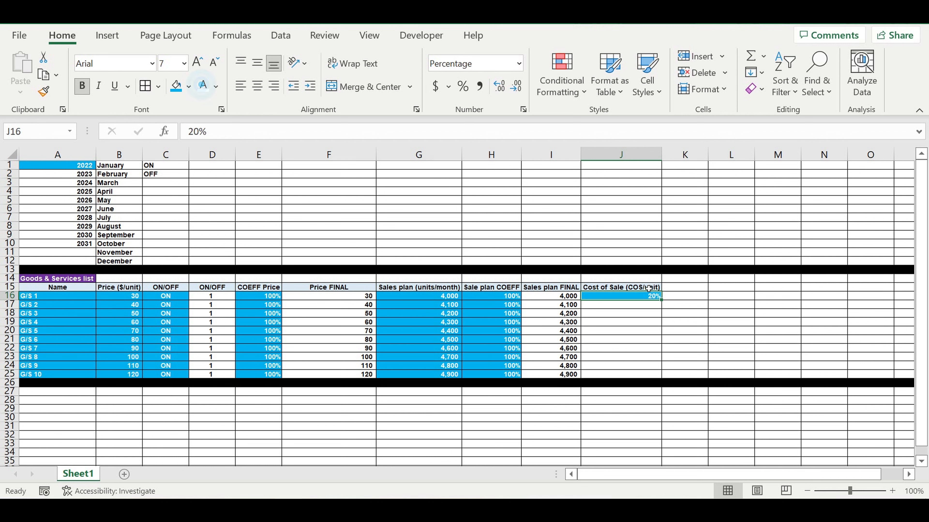
pyautogui.moveTo(665, 306); pyautogui.dragTo(665, 376)
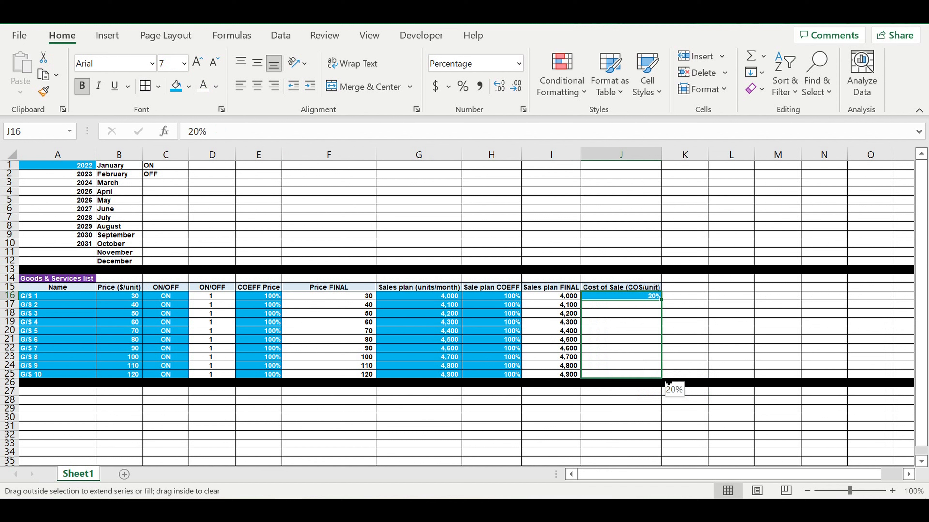
pyautogui.click(638, 280)
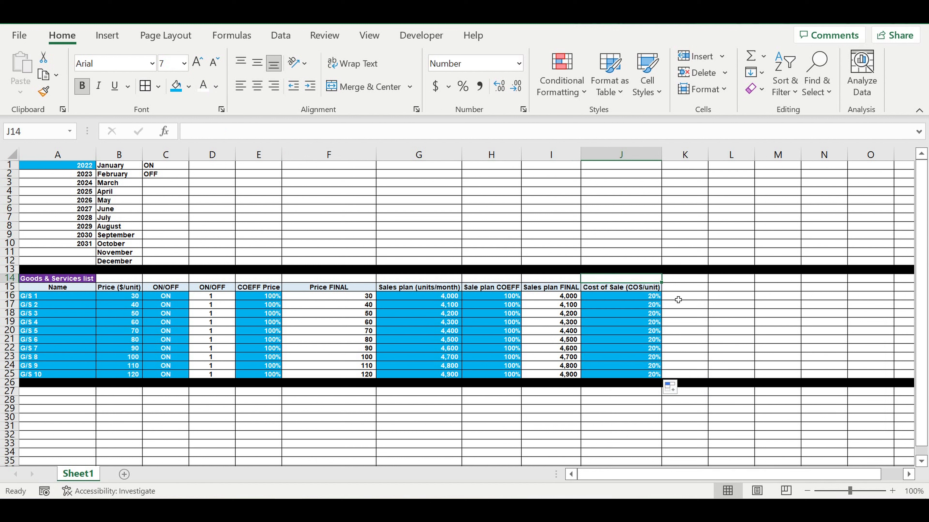
# Extend the heading from J15 to K15, autofit column K, and rename the new heading COS COEFF
pyautogui.click(651, 287)
pyautogui.moveTo(666, 295); pyautogui.dragTo(708, 294)
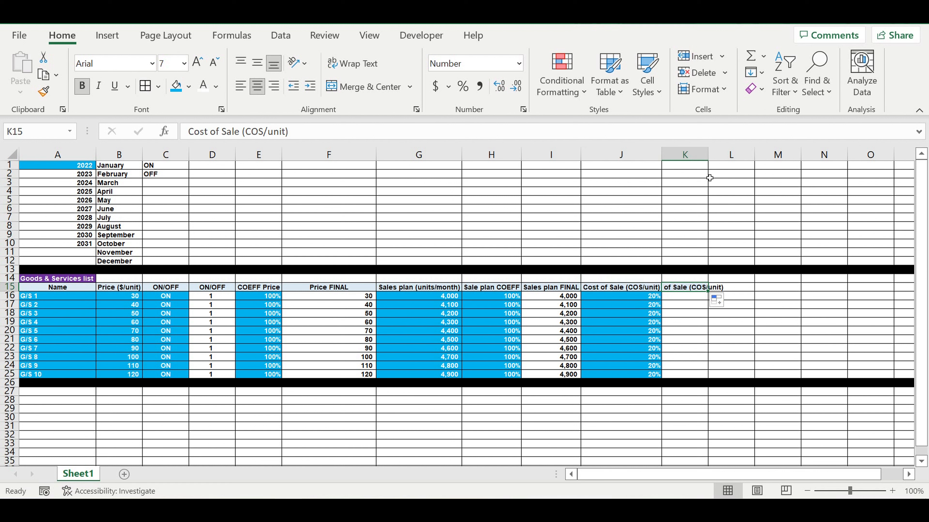
pyautogui.doubleClick(708, 157)
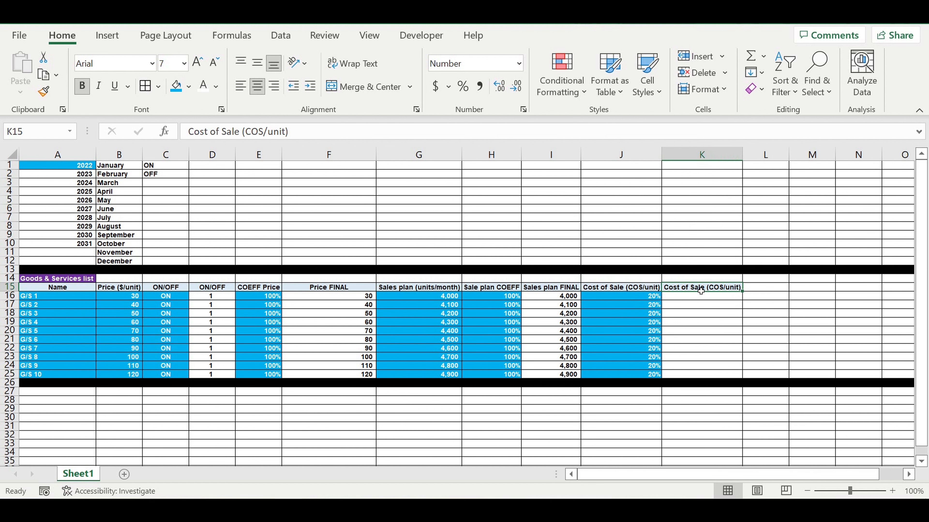
pyautogui.write('COE')
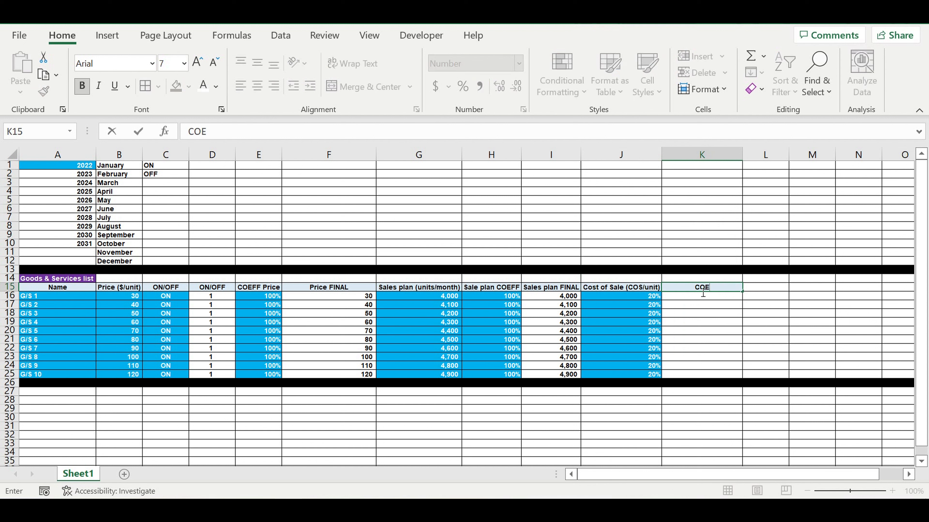
pyautogui.press('BackSpace')
pyautogui.press('BackSpace')
pyautogui.press('BackSpace')
pyautogui.write('COS COEFF')
pyautogui.press('Return')
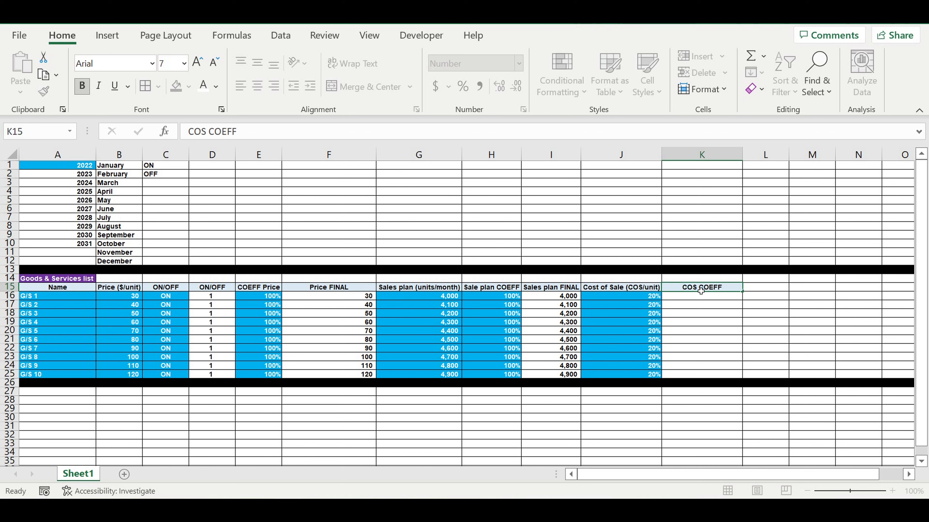
# Copy the sale plan coefficients in H16:H25 to K16:K25 under COS COEFF
pyautogui.moveTo(505, 291); pyautogui.dragTo(503, 375)
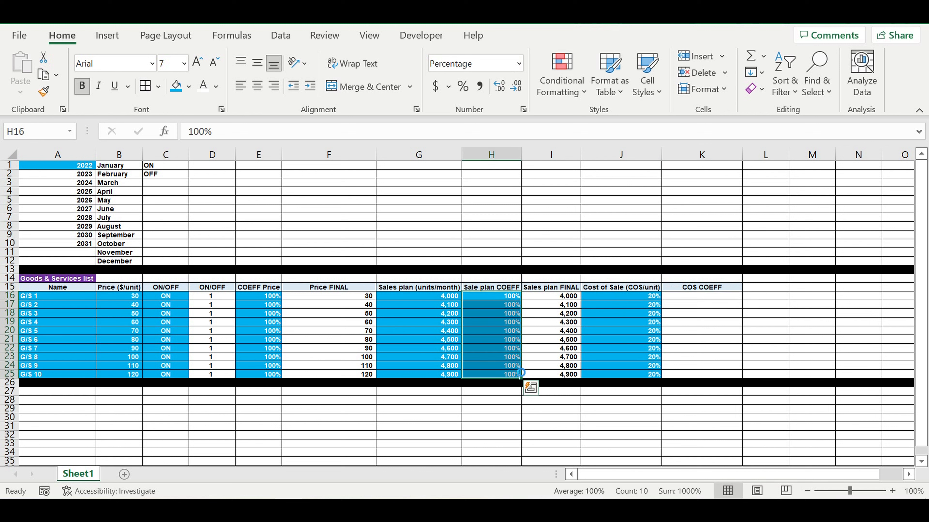
pyautogui.hotkey('ctrl', 'c')
pyautogui.click(689, 297)
pyautogui.hotkey('ctrl', 'v')
pyautogui.click(707, 330)
# Extend the COS COEFF heading from K15 into L15
pyautogui.click(713, 288)
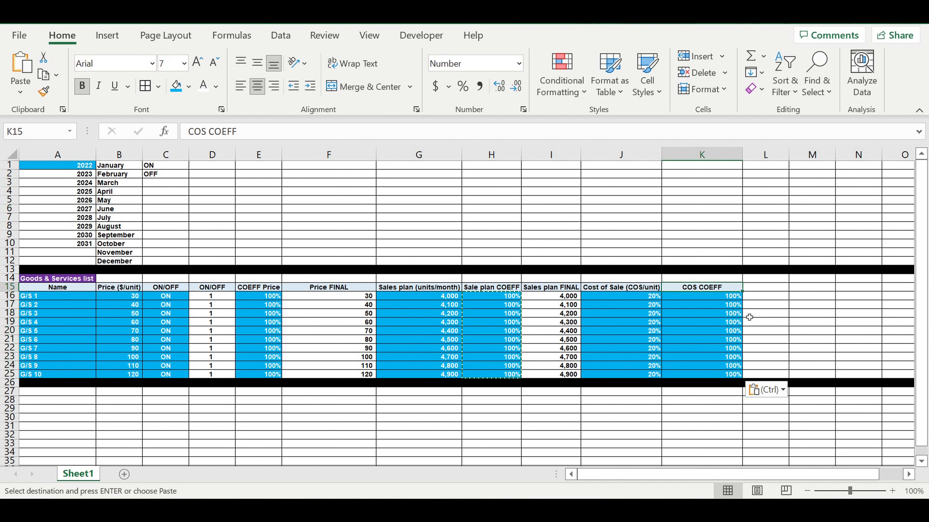
pyautogui.moveTo(747, 294); pyautogui.dragTo(772, 290)
pyautogui.click(773, 304)
pyautogui.click(767, 290)
# Calculate the cost of sale in L16 with =F16*J16 and show it with two decimal places
pyautogui.click(764, 297)
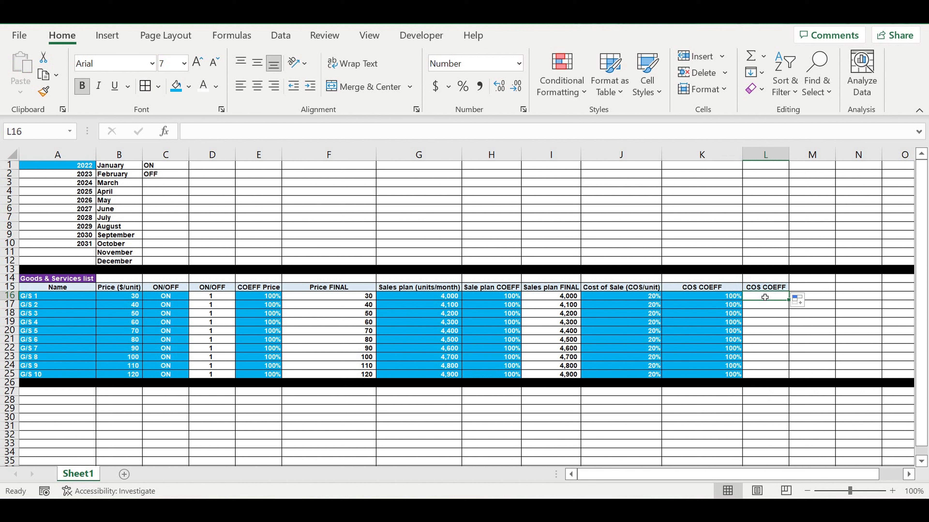
pyautogui.write('=')
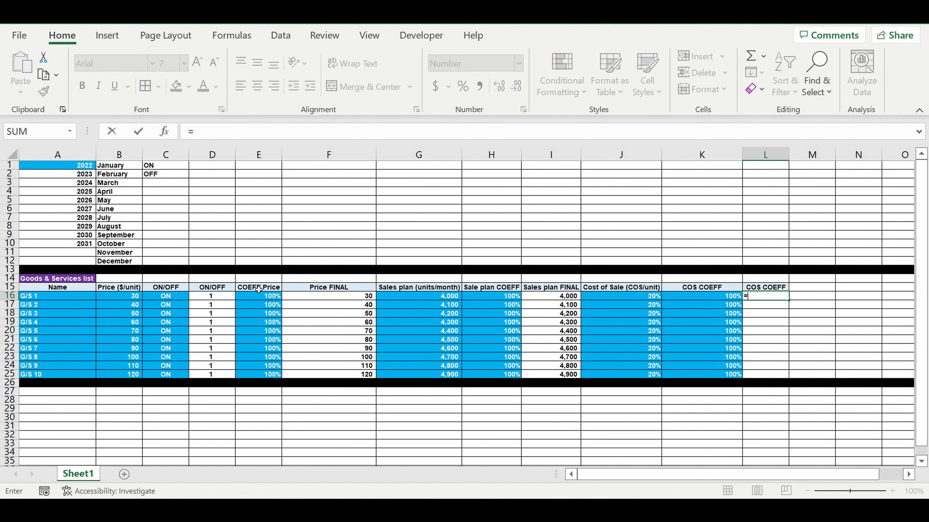
pyautogui.click(330, 300)
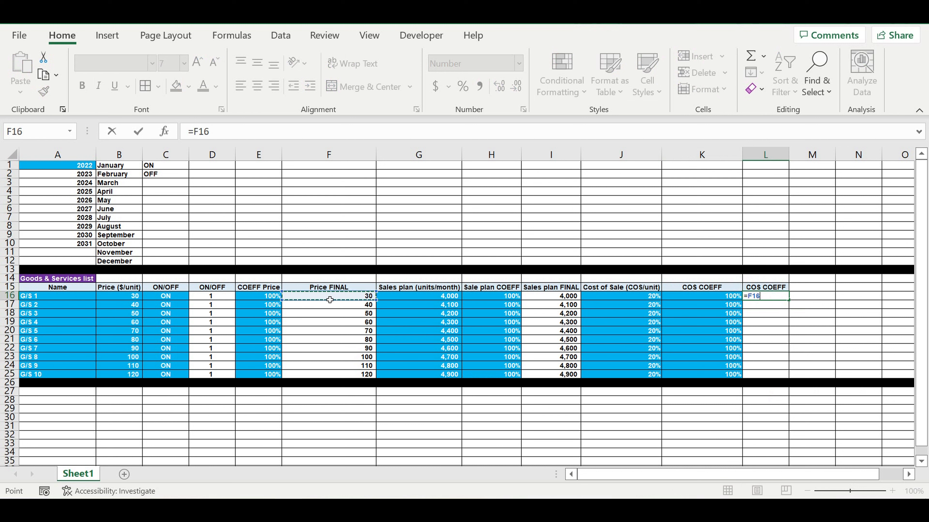
pyautogui.write('*')
pyautogui.click(640, 299)
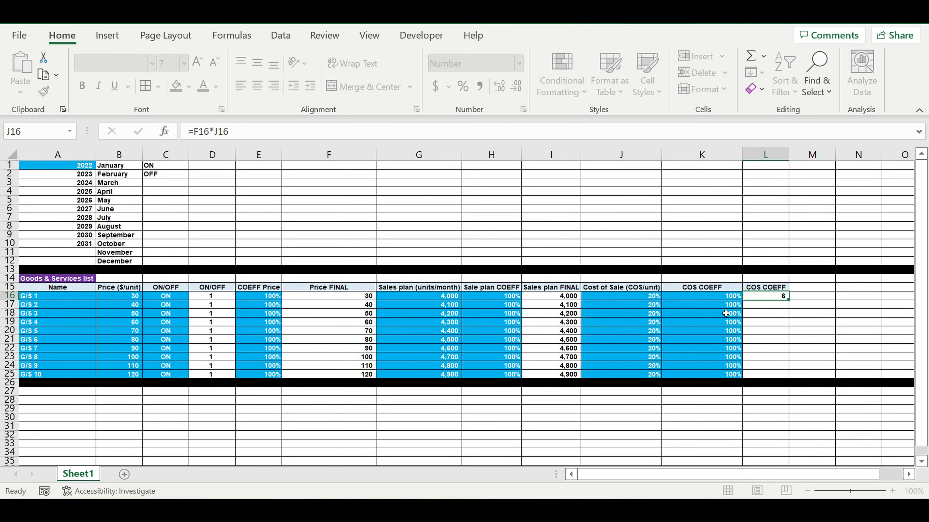
pyautogui.press('Return')
pyautogui.click(772, 297)
pyautogui.click(499, 86)
pyautogui.click(499, 86)
# Add the COS coefficient to the L16 formula, making it =F16*J16*K16, and fill it down through L25
pyautogui.click(769, 297)
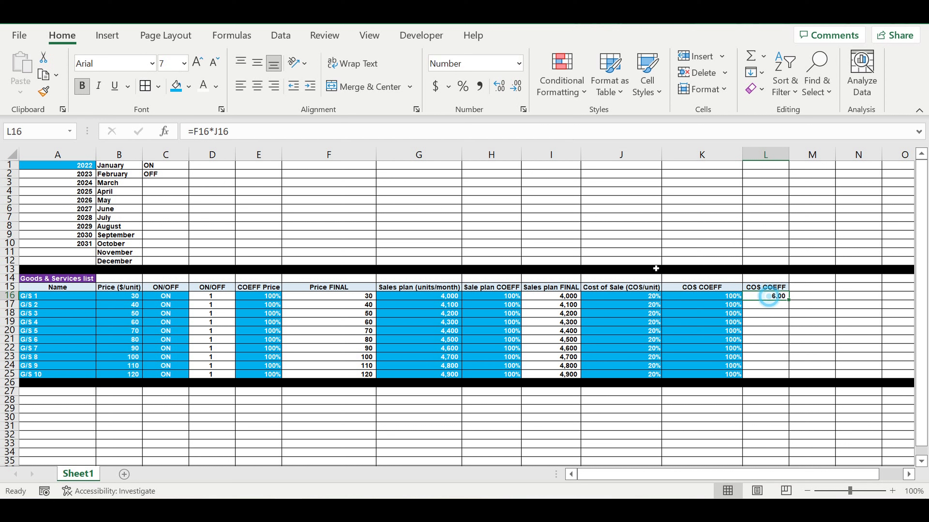
pyautogui.click(279, 132)
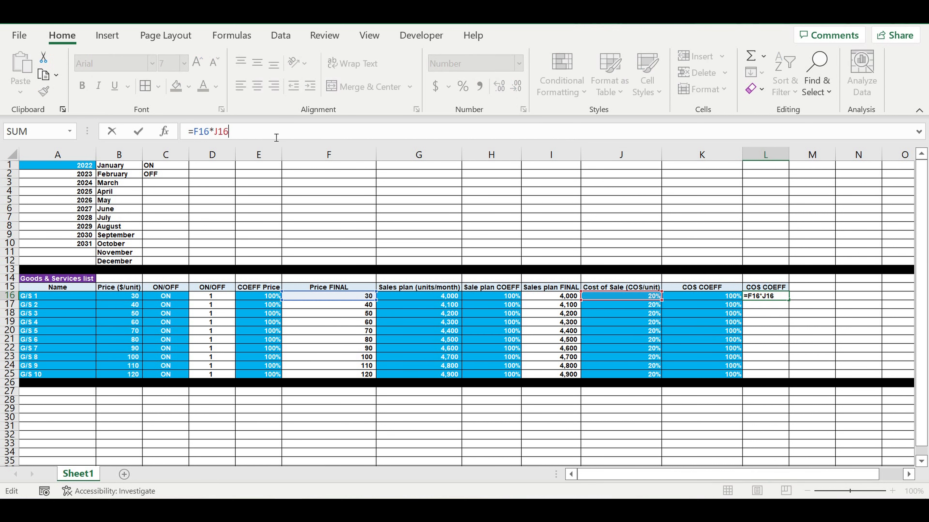
pyautogui.write('*')
pyautogui.click(719, 299)
pyautogui.press('Return')
pyautogui.click(778, 297)
pyautogui.moveTo(793, 303); pyautogui.dragTo(824, 377)
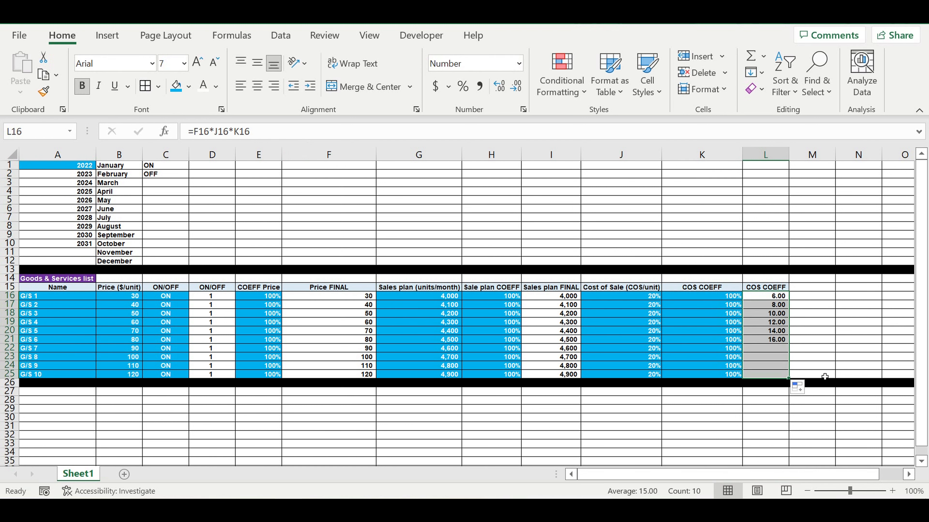
pyautogui.click(825, 344)
# Change the heading in L15 to COS FINAL
pyautogui.click(770, 289)
pyautogui.click(215, 133)
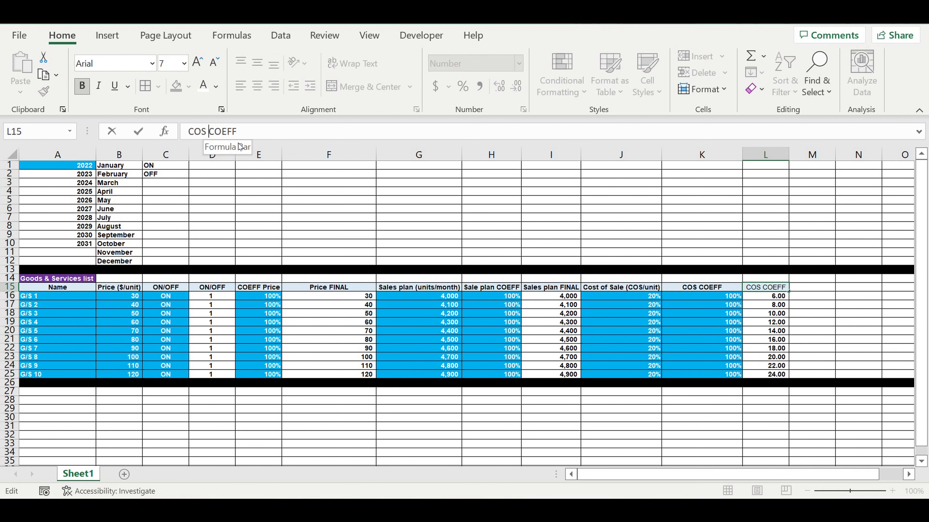
pyautogui.write('FINAL')
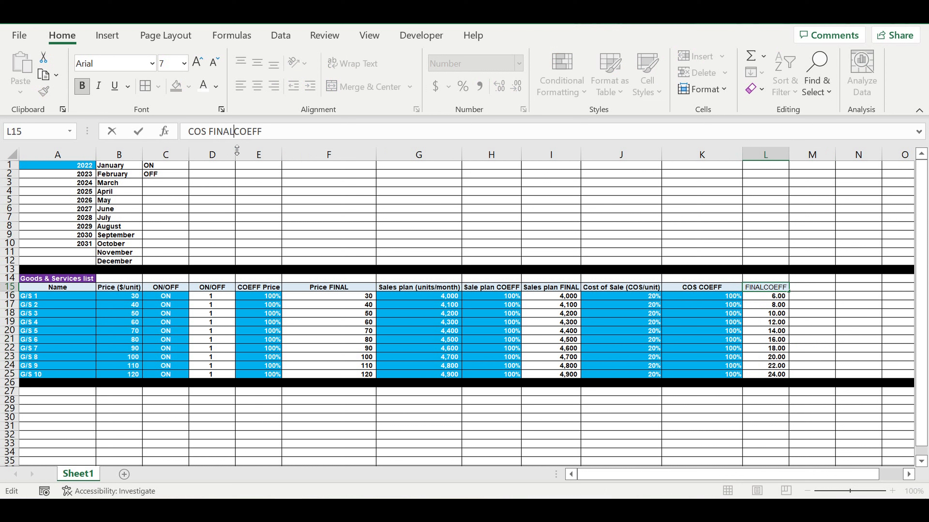
pyautogui.press('Delete')
pyautogui.press('Delete')
pyautogui.press('Delete')
pyautogui.press('Delete')
pyautogui.press('Delete')
pyautogui.hotkey('shift', 'Return')
pyautogui.write('($')
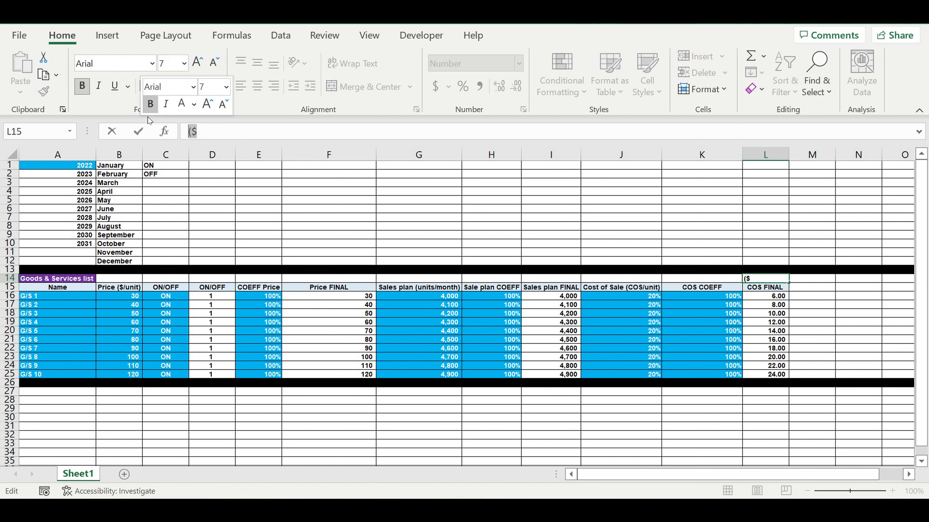
pyautogui.press('Escape')
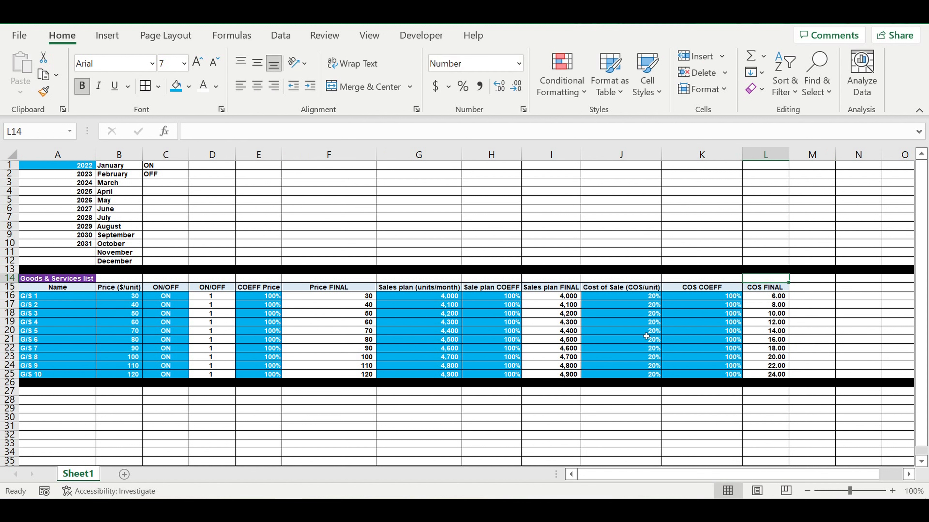
# Extend the L15 heading to COS FINAL ($/Unit) and widen column L to fit it
pyautogui.click(768, 291)
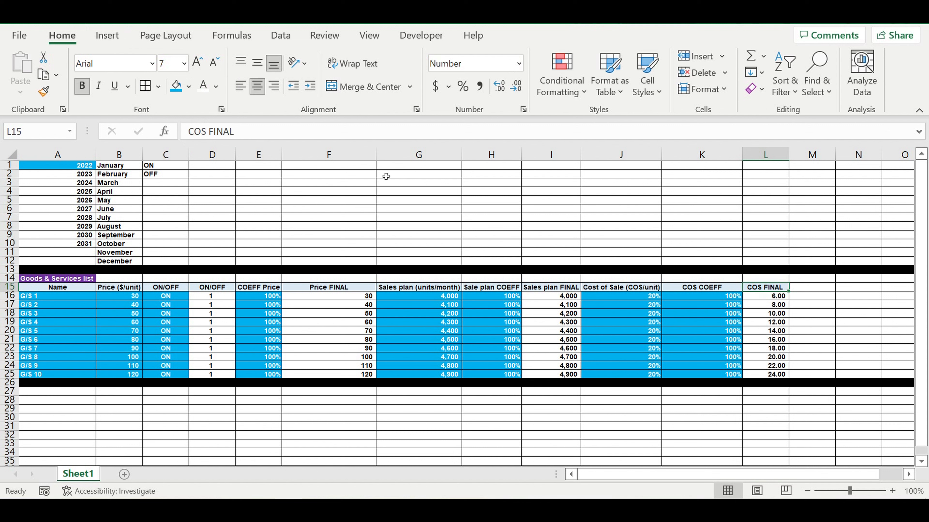
pyautogui.click(248, 133)
pyautogui.write('($')
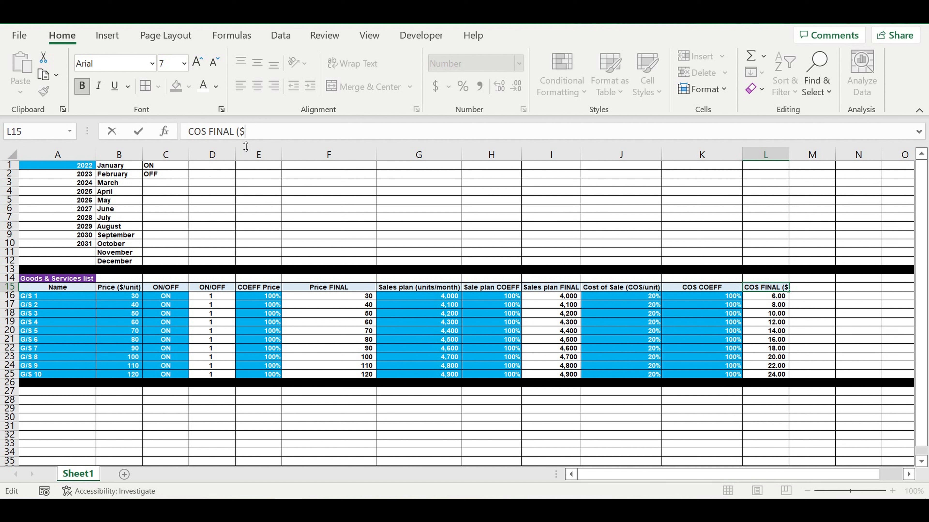
pyautogui.write('/Unit)')
pyautogui.press('Return')
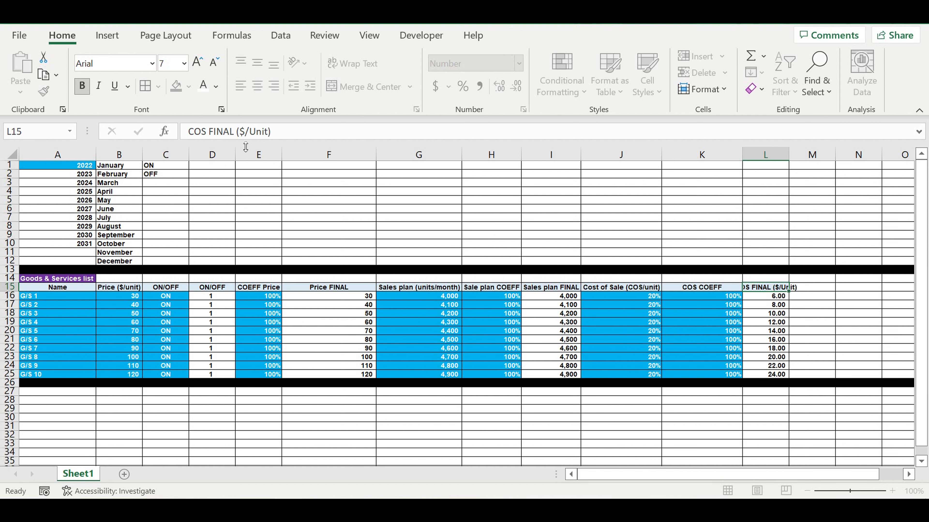
pyautogui.click(779, 349)
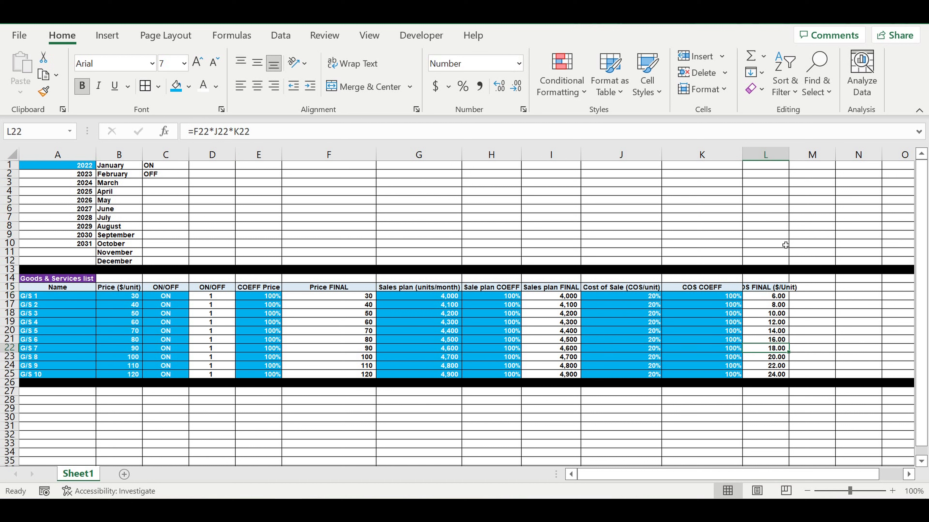
pyautogui.doubleClick(788, 155)
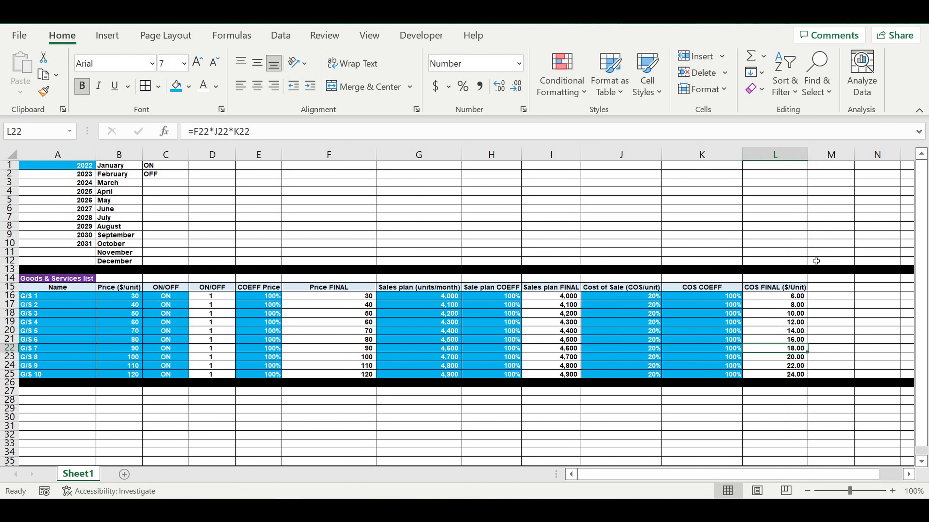
# Switch G/S 1 to OFF in C16 and check its final cost of sale in L16
pyautogui.press('Up')
pyautogui.press('Up')
pyautogui.press('Up')
pyautogui.press('Up')
pyautogui.press('Up')
pyautogui.press('Up')
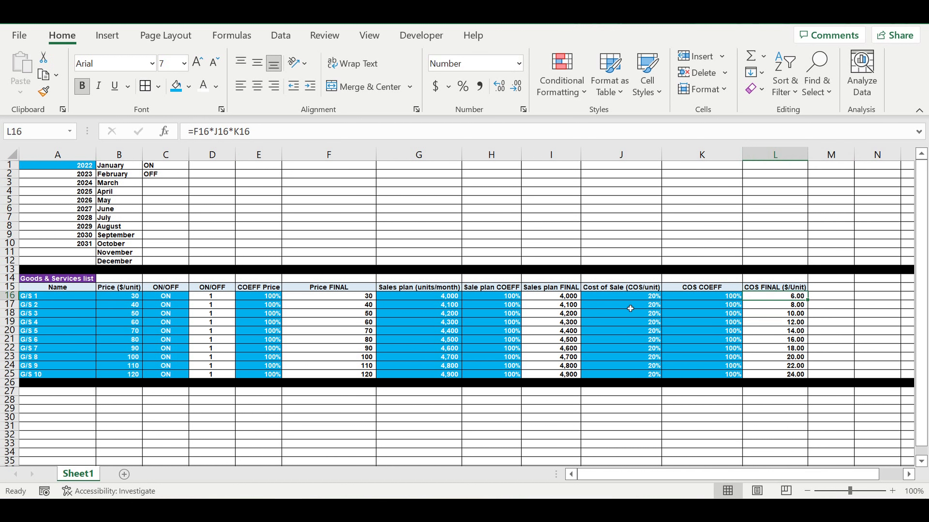
pyautogui.click(165, 299)
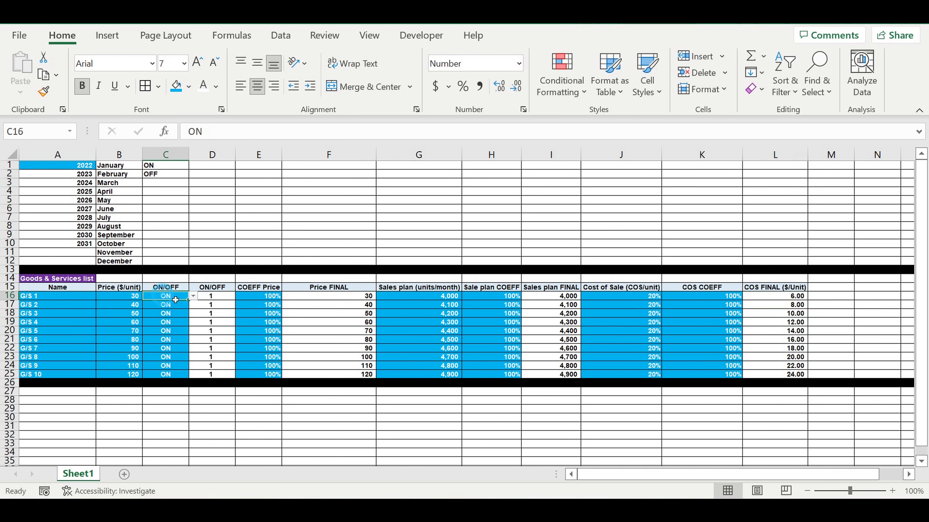
pyautogui.click(193, 296)
pyautogui.click(177, 315)
pyautogui.click(791, 299)
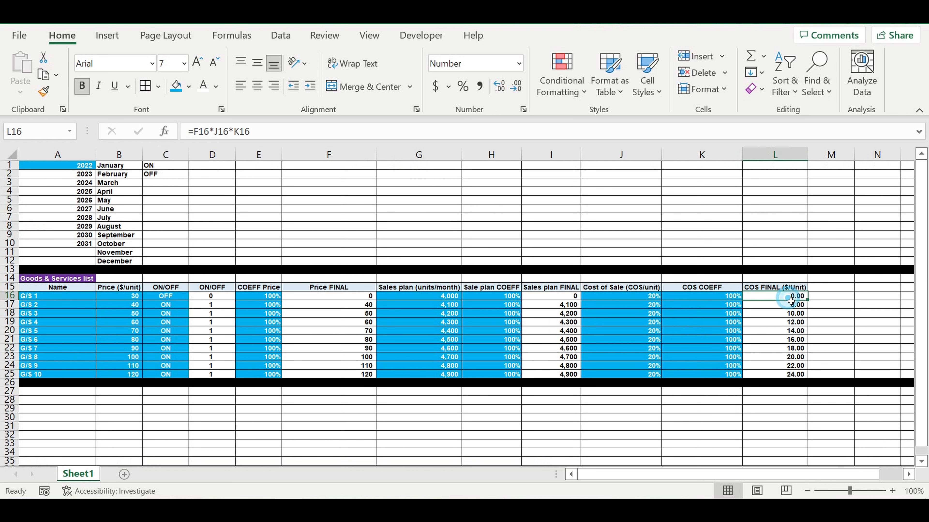
# Switch G/S 1 back to ON in C16
pyautogui.click(180, 298)
pyautogui.click(193, 297)
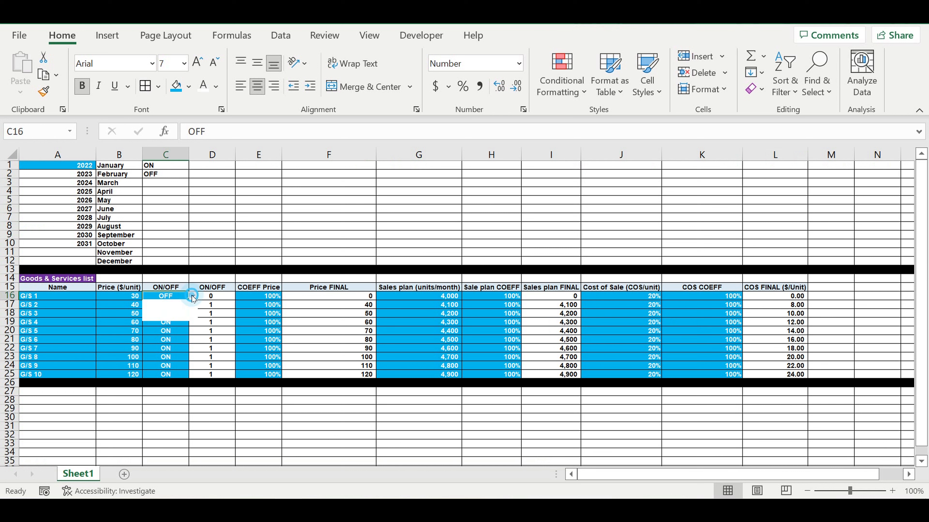
pyautogui.click(171, 304)
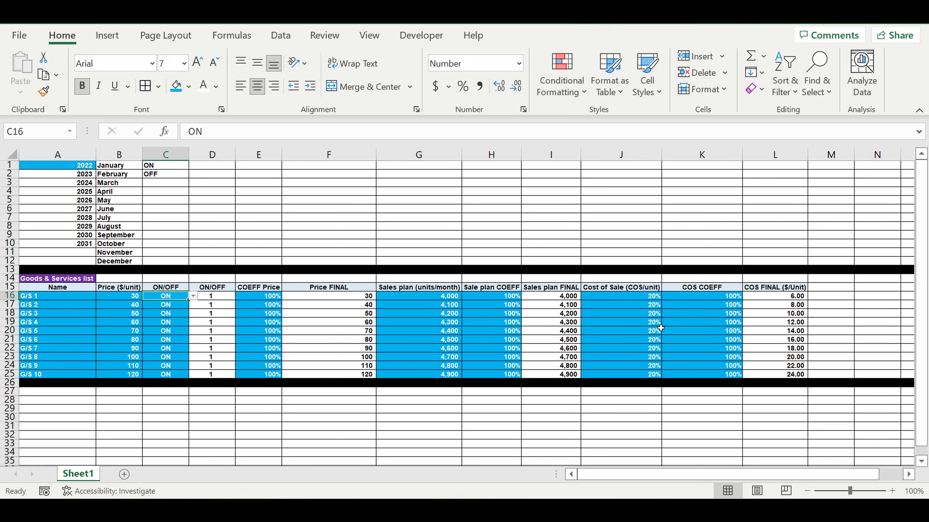
# Set the COS coefficient of G/S 1 in K16 to 200% and check the final cost of sale against the cost percentages
pyautogui.click(655, 297)
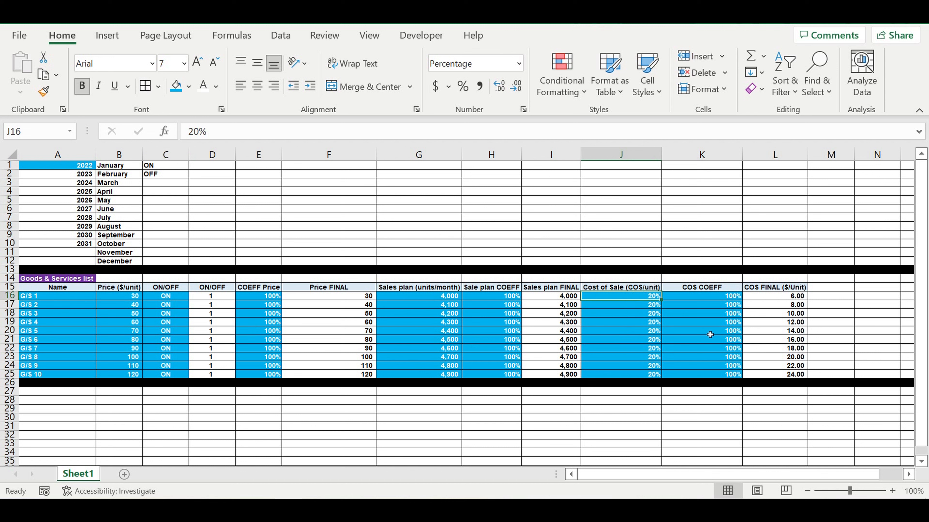
pyautogui.click(723, 299)
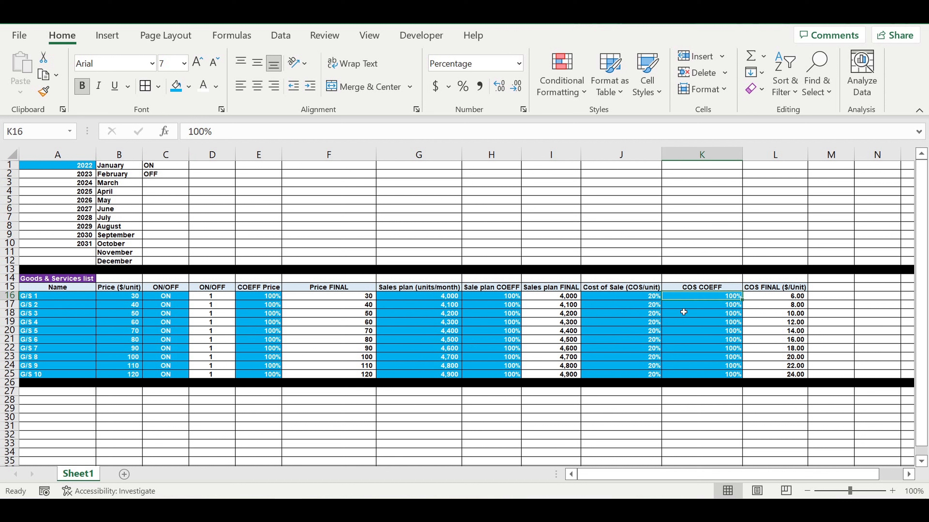
pyautogui.click(642, 299)
pyautogui.write('200')
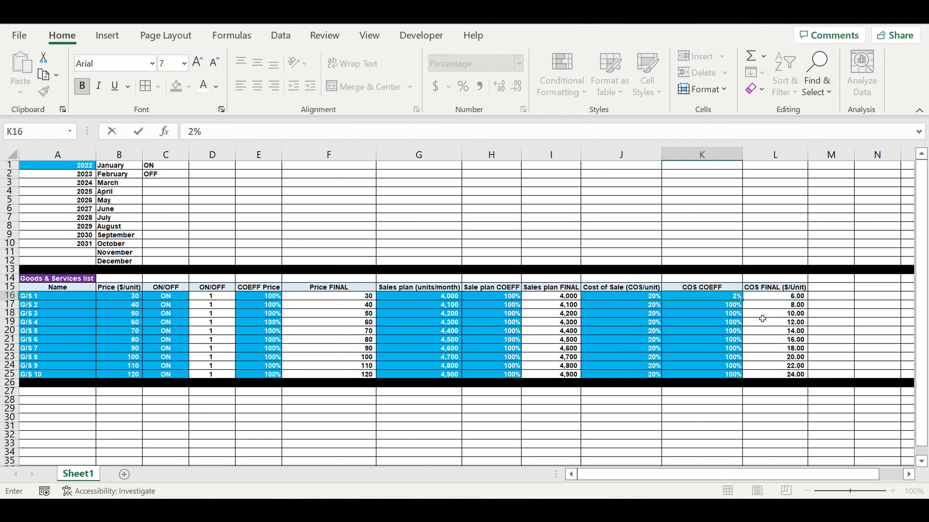
pyautogui.press('Return')
pyautogui.click(790, 298)
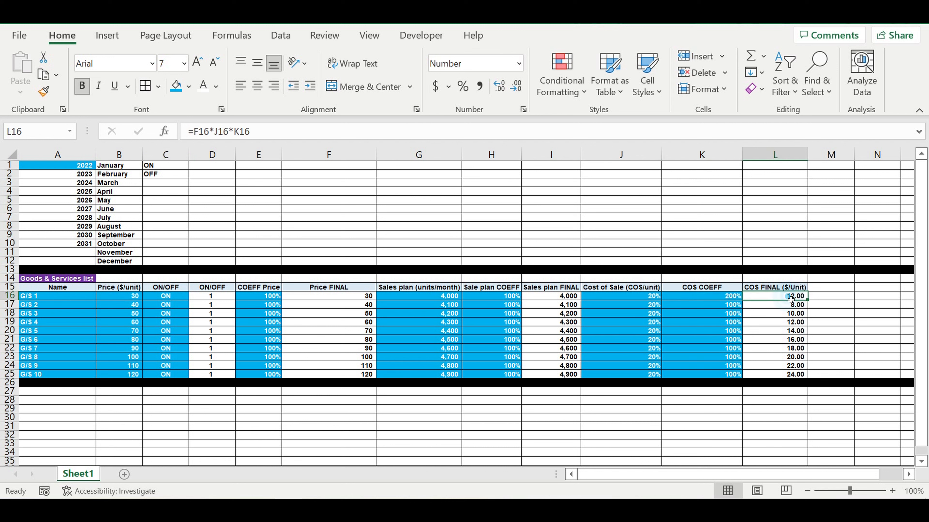
pyautogui.click(730, 297)
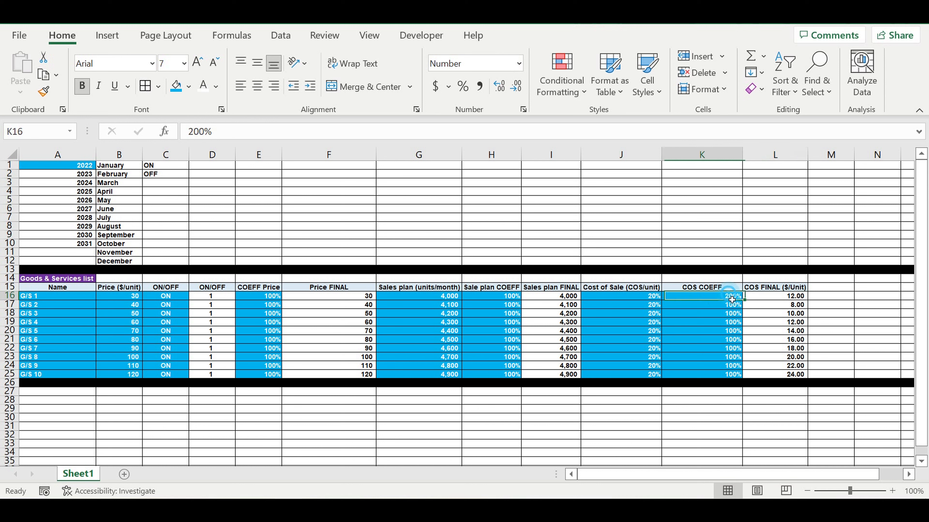
pyautogui.moveTo(641, 297); pyautogui.dragTo(644, 374)
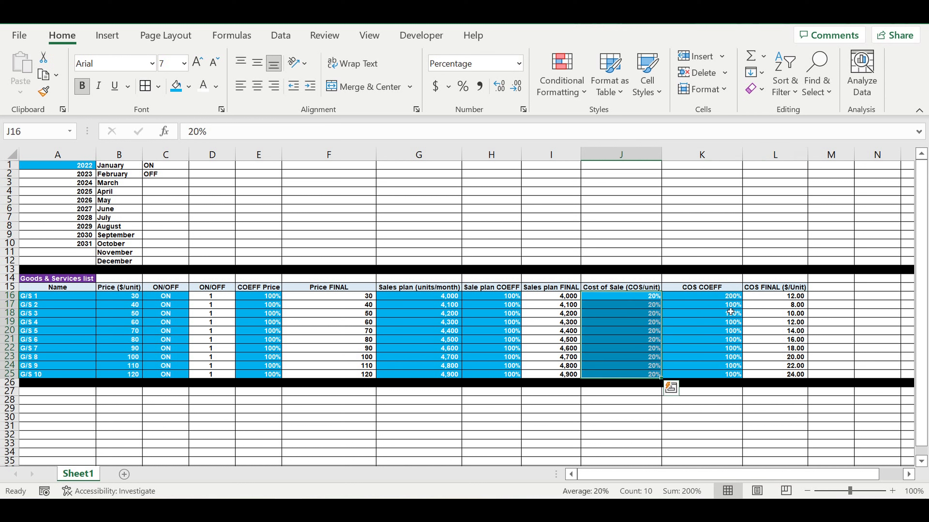
pyautogui.click(729, 297)
pyautogui.click(740, 322)
pyautogui.click(731, 296)
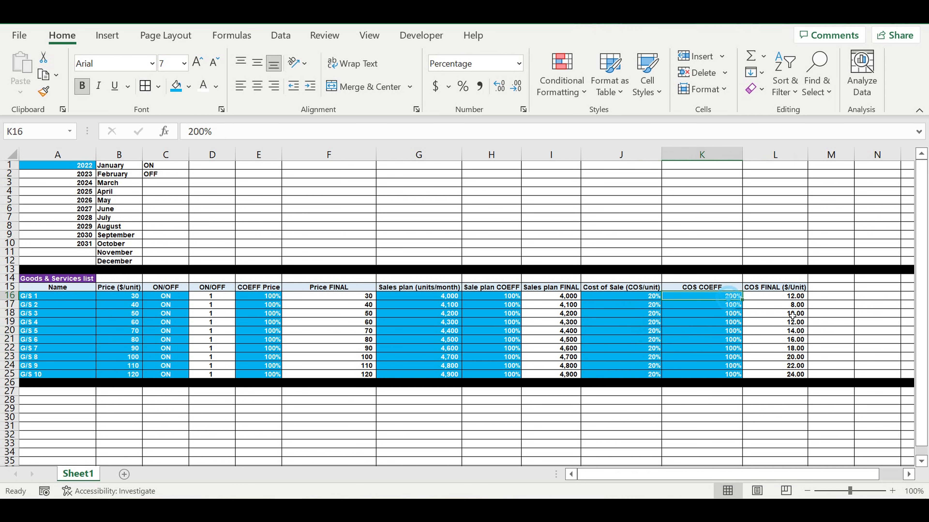
pyautogui.click(790, 312)
pyautogui.click(726, 289)
pyautogui.write('100')
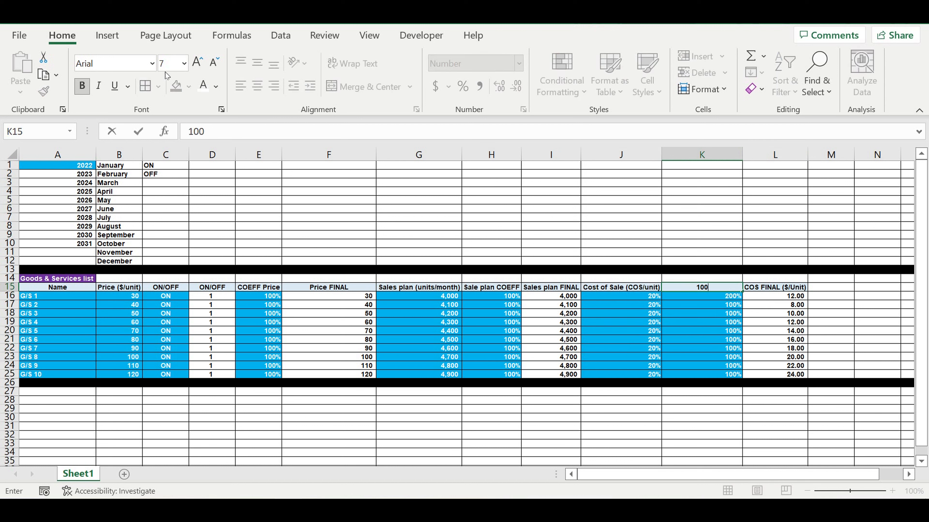
pyautogui.press('Return')
pyautogui.hotkey('ctrl', 'z')
# Reset the COS coefficient of G/S 1 in K16 to 100%
pyautogui.click(719, 301)
pyautogui.write('100')
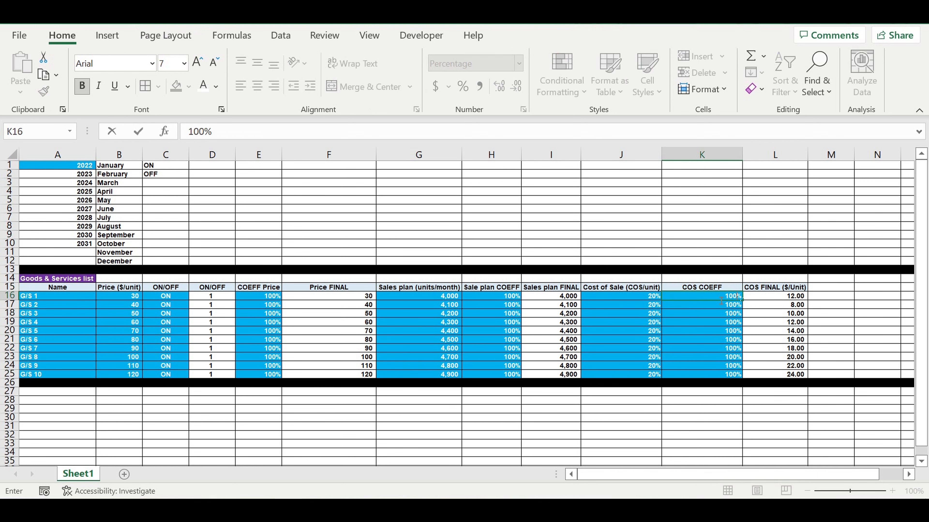
pyautogui.press('Return')
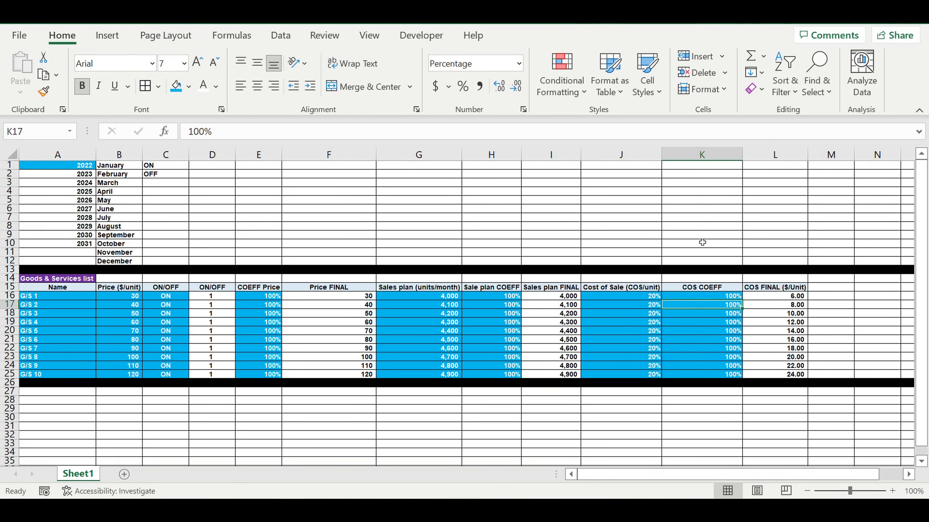
# Review the Price FINAL, Sales plan FINAL and COS FINAL columns and the names in the goods and services list
pyautogui.click(768, 314)
pyautogui.click(785, 297)
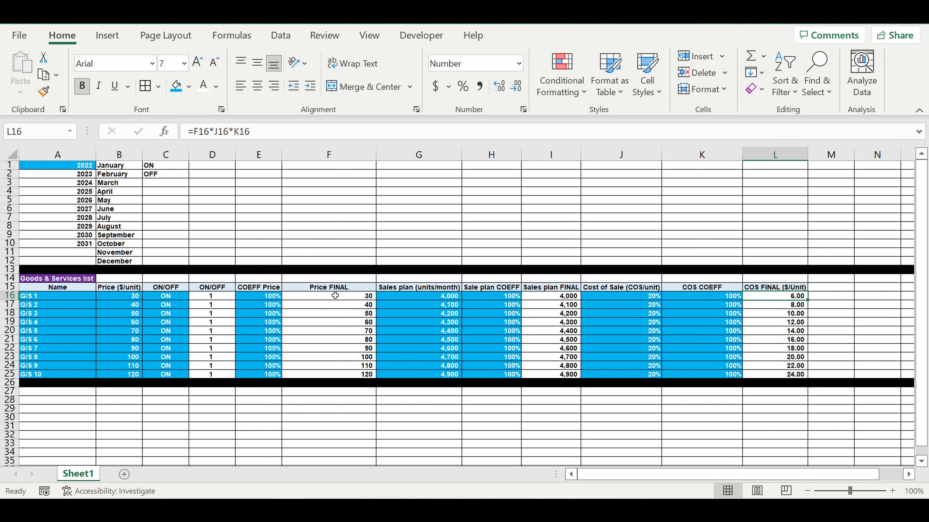
pyautogui.click(327, 298)
pyautogui.moveTo(327, 299); pyautogui.dragTo(326, 367)
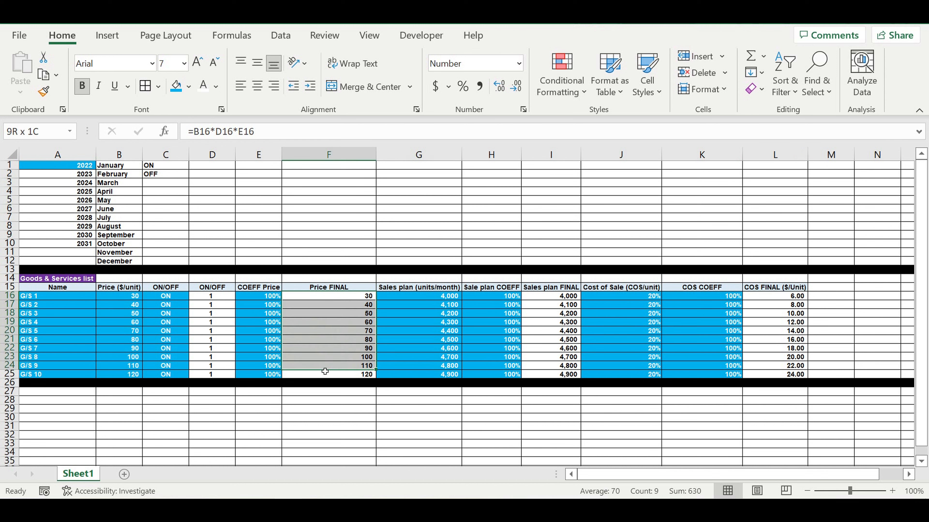
pyautogui.moveTo(552, 298); pyautogui.dragTo(555, 374)
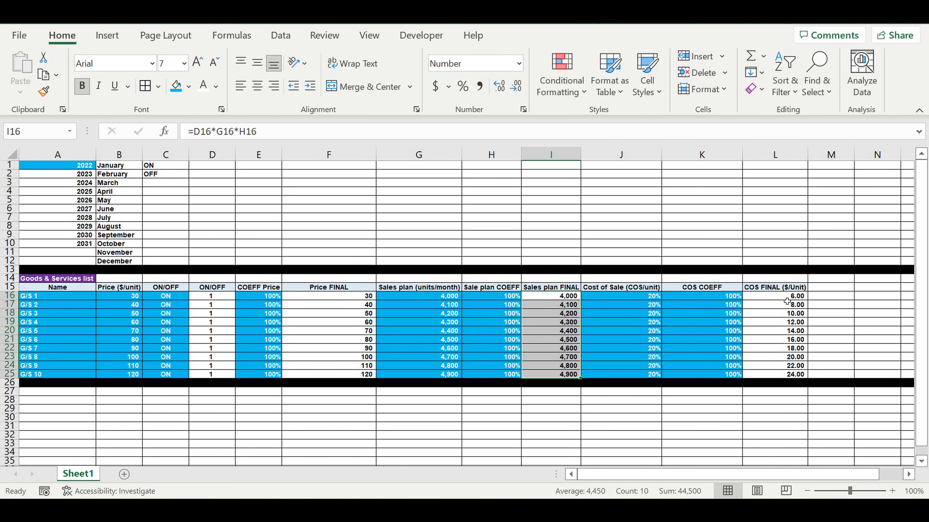
pyautogui.moveTo(787, 299); pyautogui.dragTo(786, 377)
pyautogui.click(852, 332)
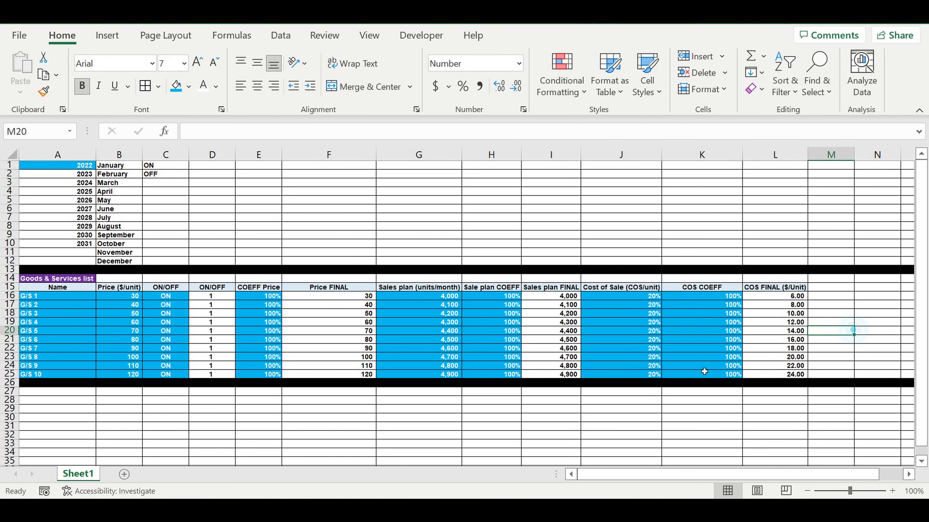
pyautogui.click(297, 331)
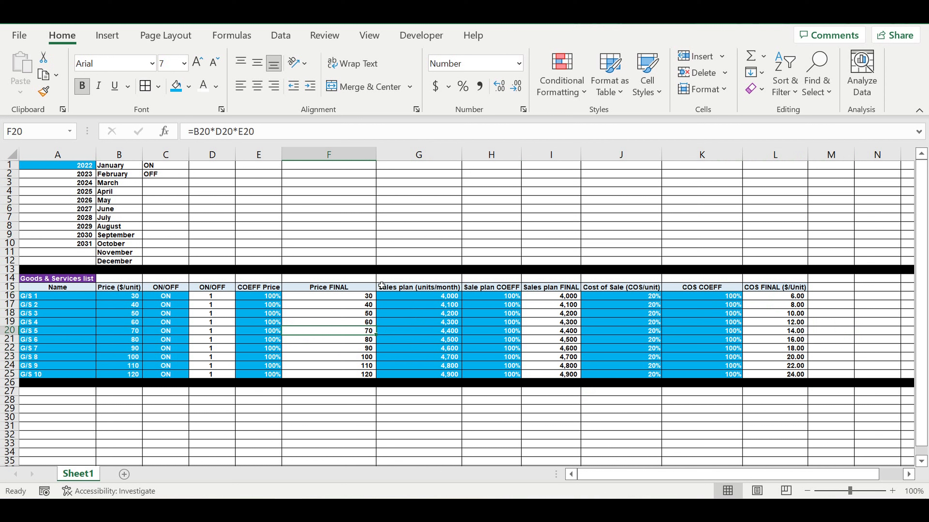
pyautogui.moveTo(309, 298); pyautogui.dragTo(314, 378)
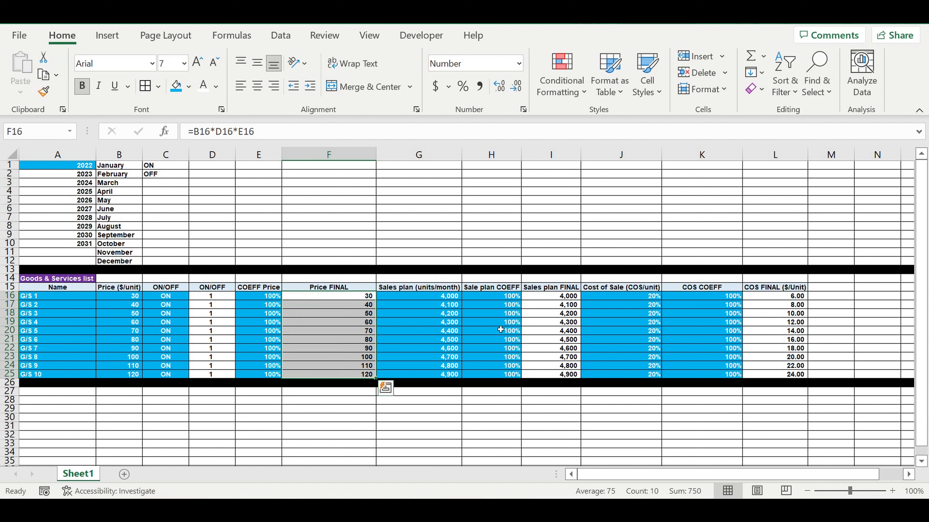
pyautogui.moveTo(551, 299); pyautogui.dragTo(556, 375)
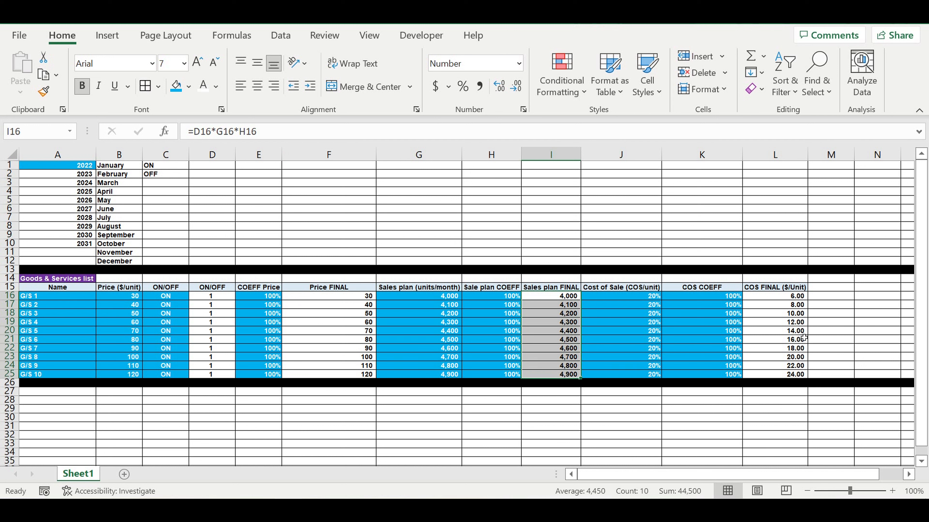
pyautogui.moveTo(776, 296); pyautogui.dragTo(775, 324)
pyautogui.click(768, 295)
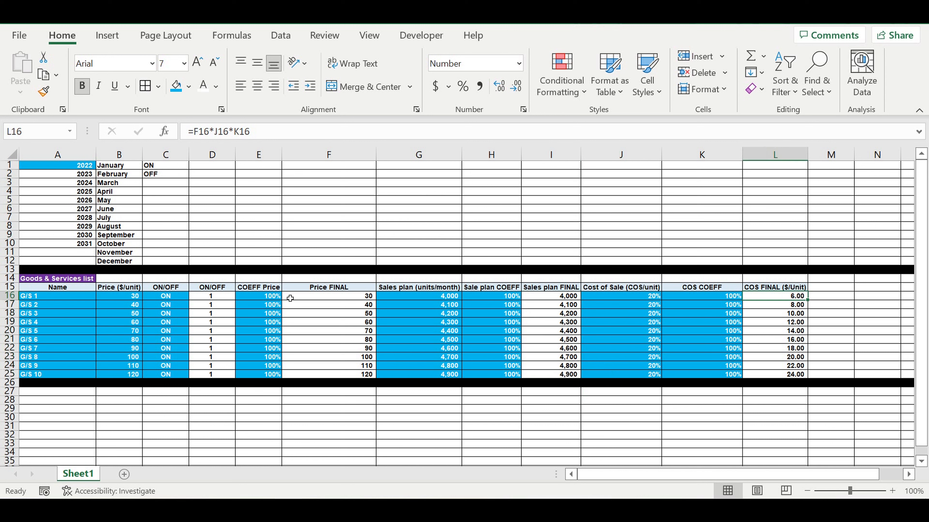
pyautogui.moveTo(62, 297); pyautogui.dragTo(61, 374)
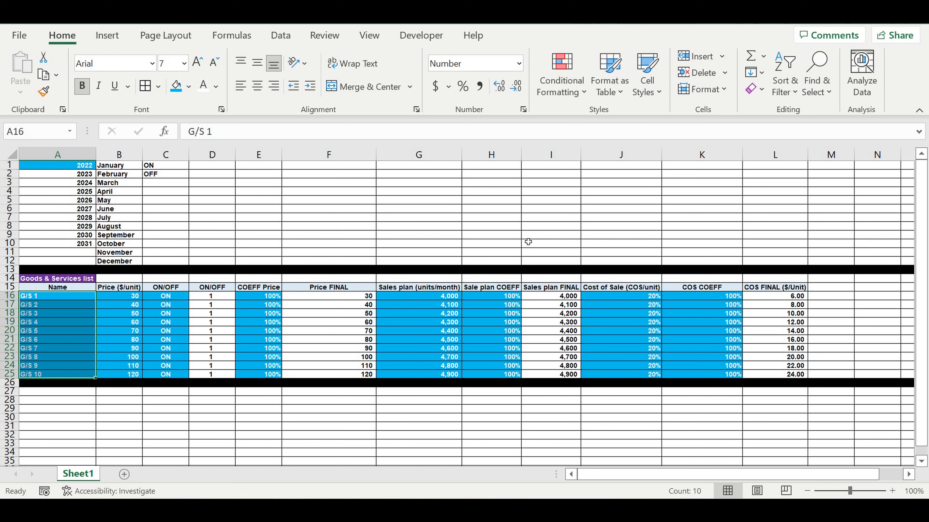
pyautogui.click(429, 391)
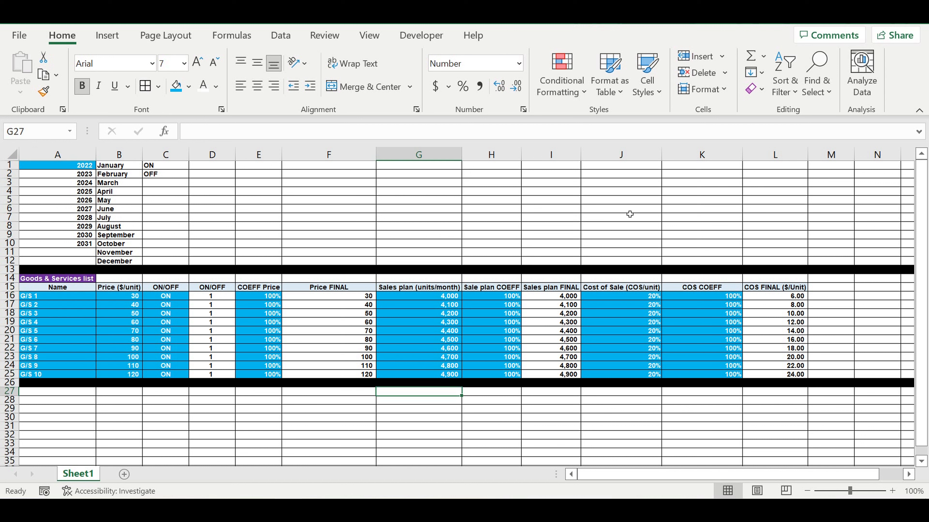